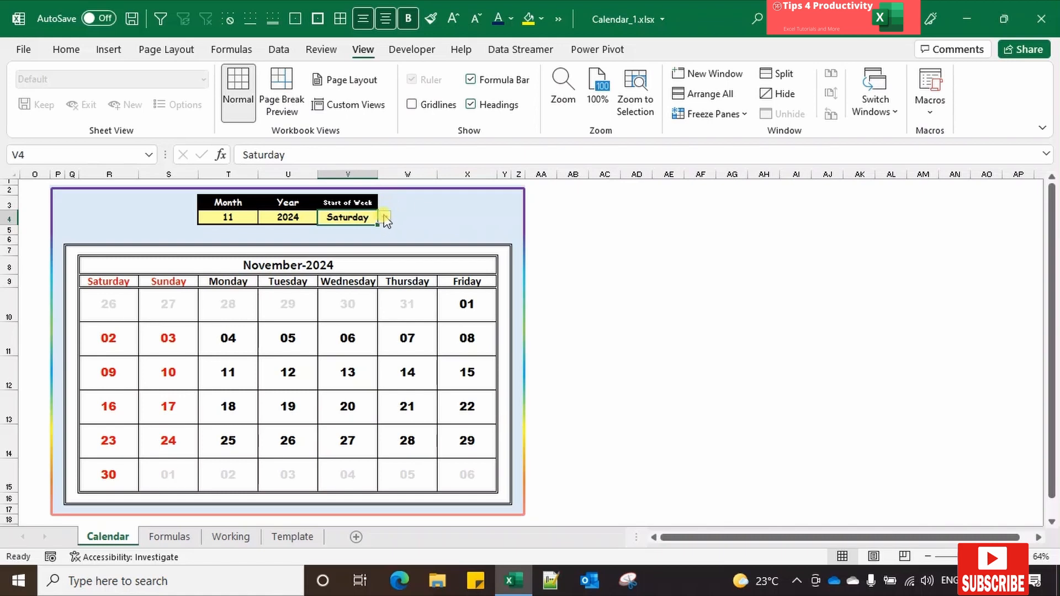
Step: Set the calendar's start of week in cell V4 to Sunday and try another weekday from its list
{"action": "left_click", "coordinate": [386, 219]}
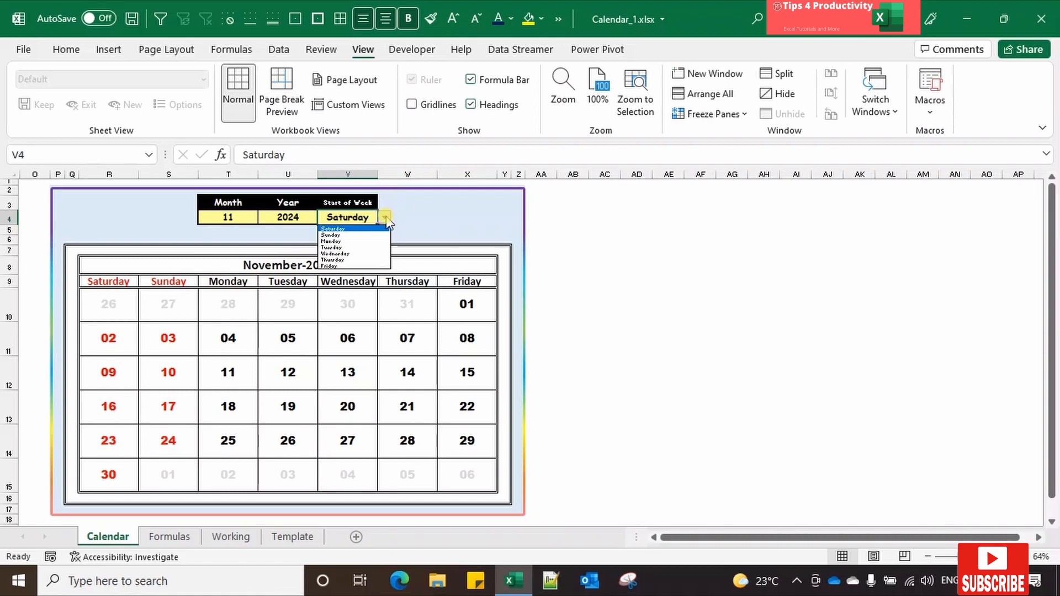
{"action": "left_click", "coordinate": [351, 236]}
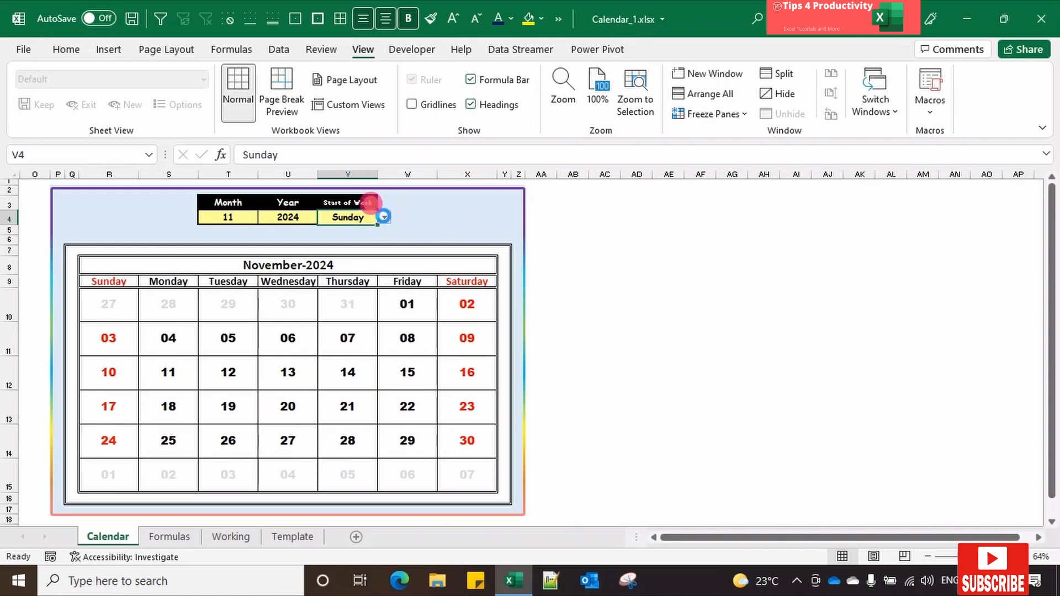
{"action": "left_click", "coordinate": [385, 218]}
{"action": "left_click", "coordinate": [345, 239]}
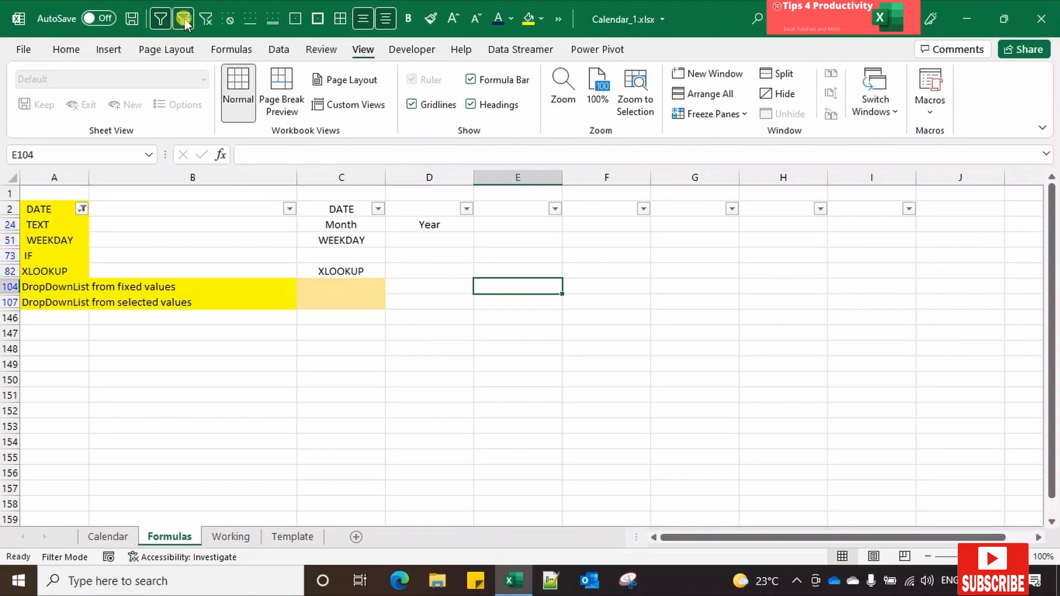
Step: Clear the filter on the Formulas sheet and select cell C4 below the DATE heading
{"action": "left_click", "coordinate": [204, 21]}
{"action": "left_click", "coordinate": [328, 206]}
{"action": "key", "text": "Down"}
{"action": "key", "text": "Down"}
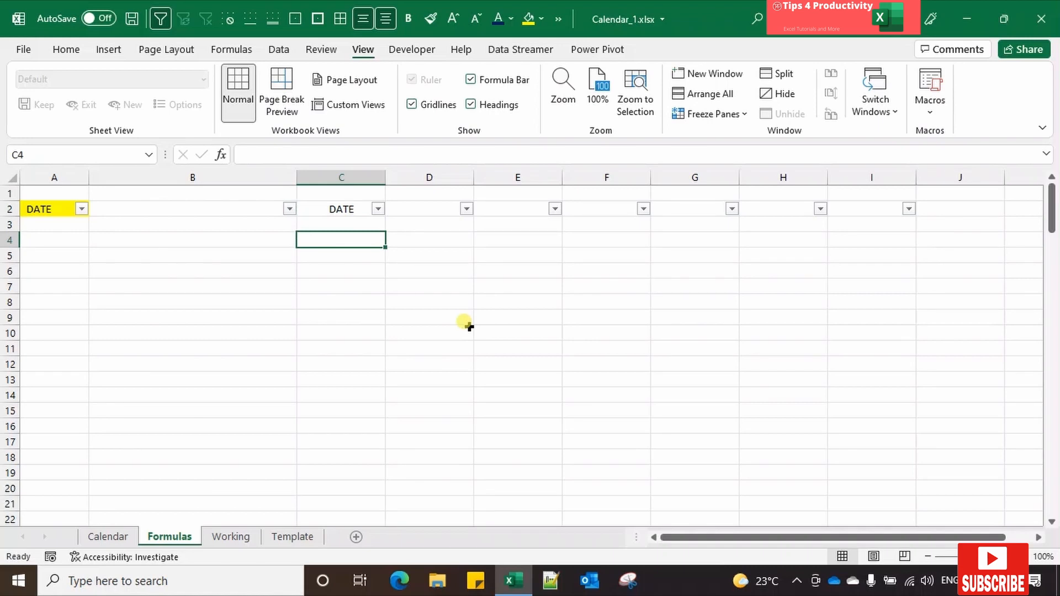
Step: Start a DATE formula in cell C4, up to its opening parenthesis
{"action": "type", "text": "="}
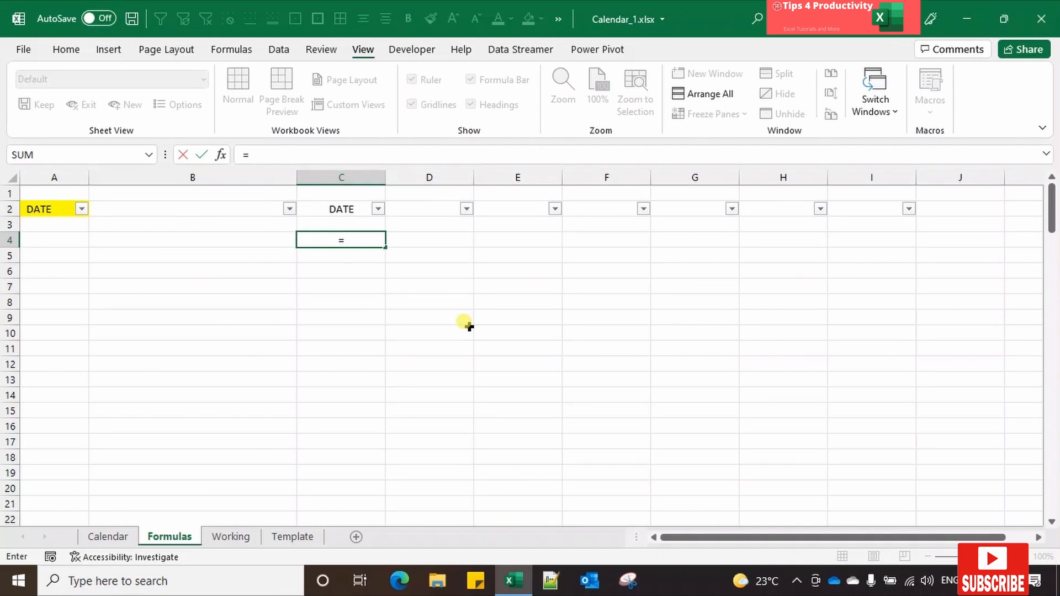
{"action": "type", "text": "Da"}
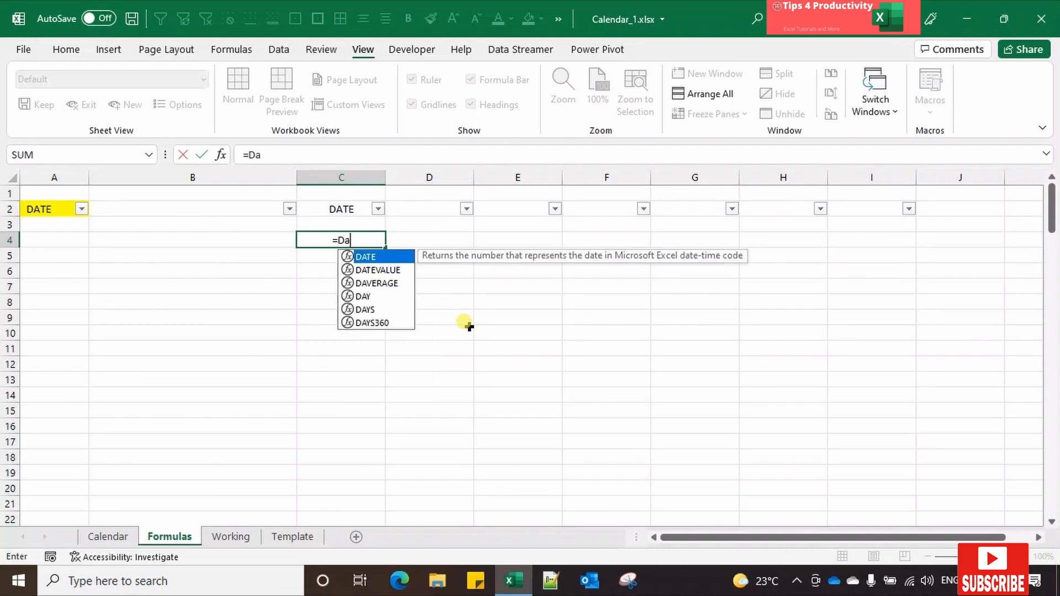
{"action": "type", "text": "te"}
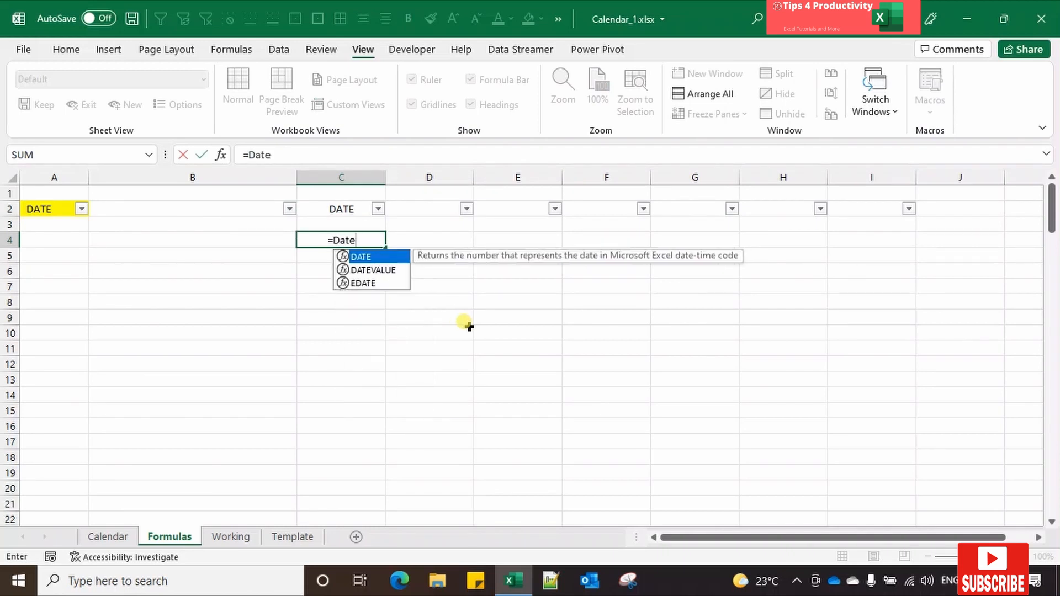
{"action": "left_click", "coordinate": [220, 155]}
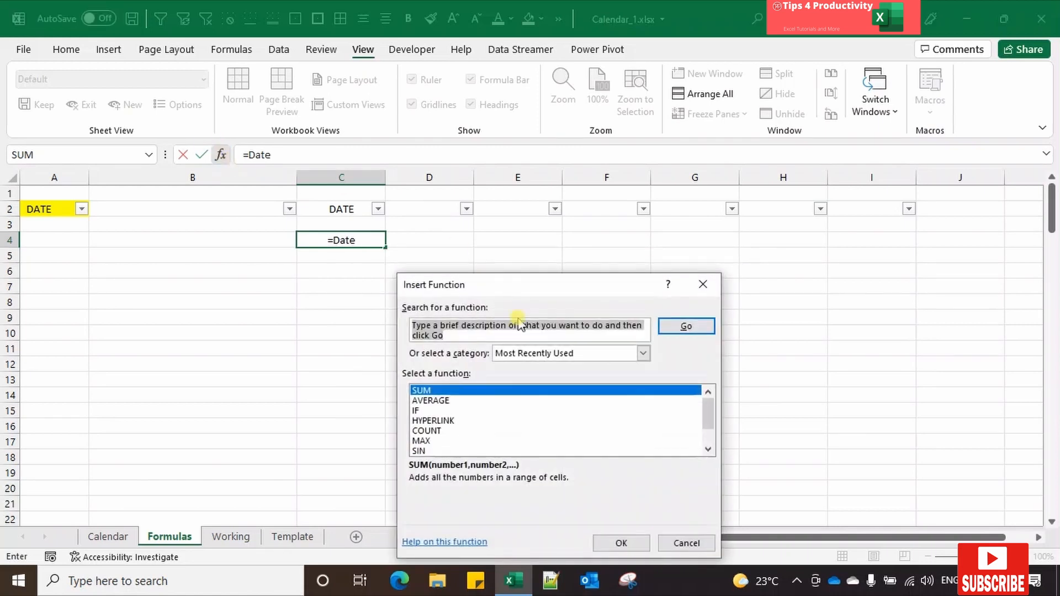
{"action": "left_click", "coordinate": [704, 287]}
{"action": "type", "text": "=Date"}
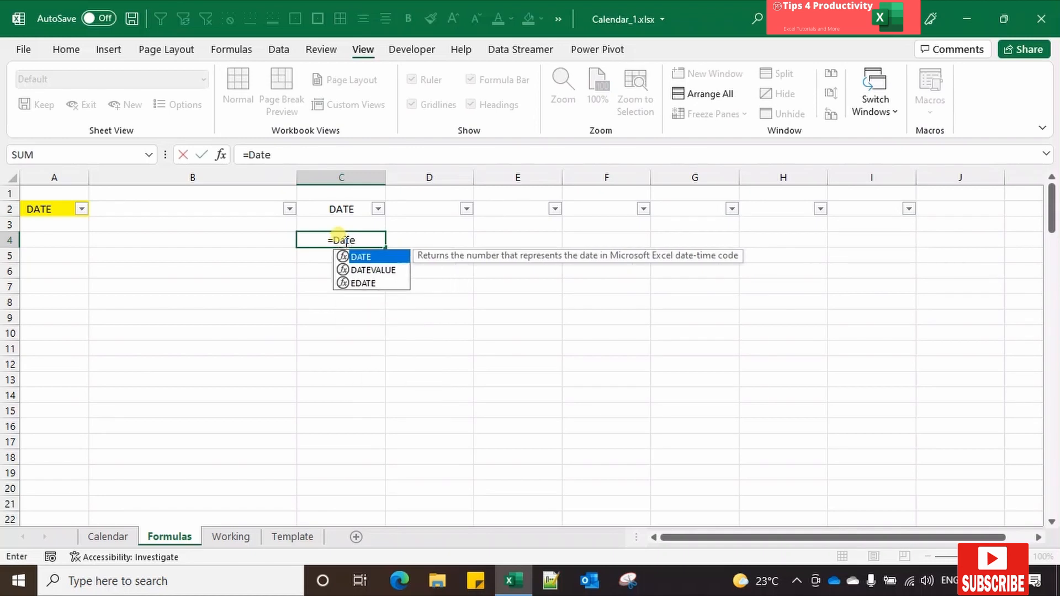
{"action": "type", "text": "("}
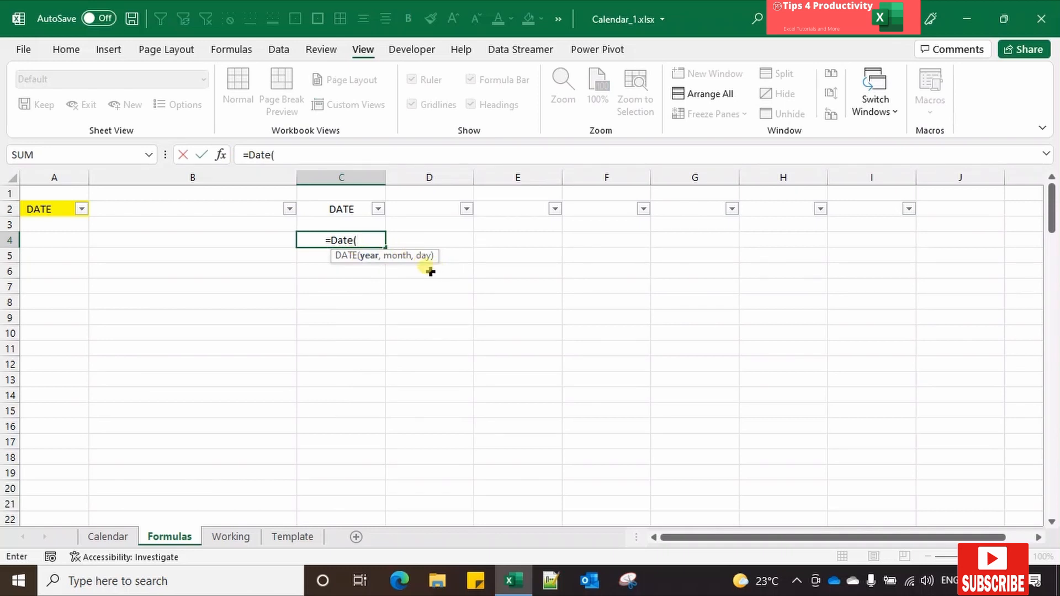
Step: Complete the DATE formula through its function arguments with year 2022, month 1 and day 1
{"action": "left_click", "coordinate": [222, 155]}
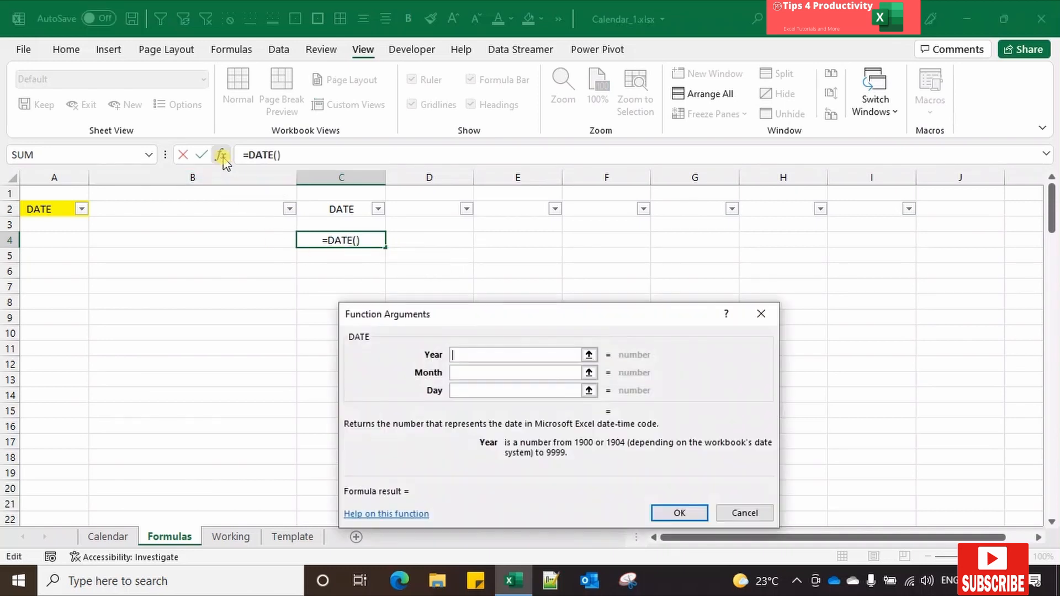
{"action": "left_click", "coordinate": [488, 359]}
{"action": "type", "text": "2"}
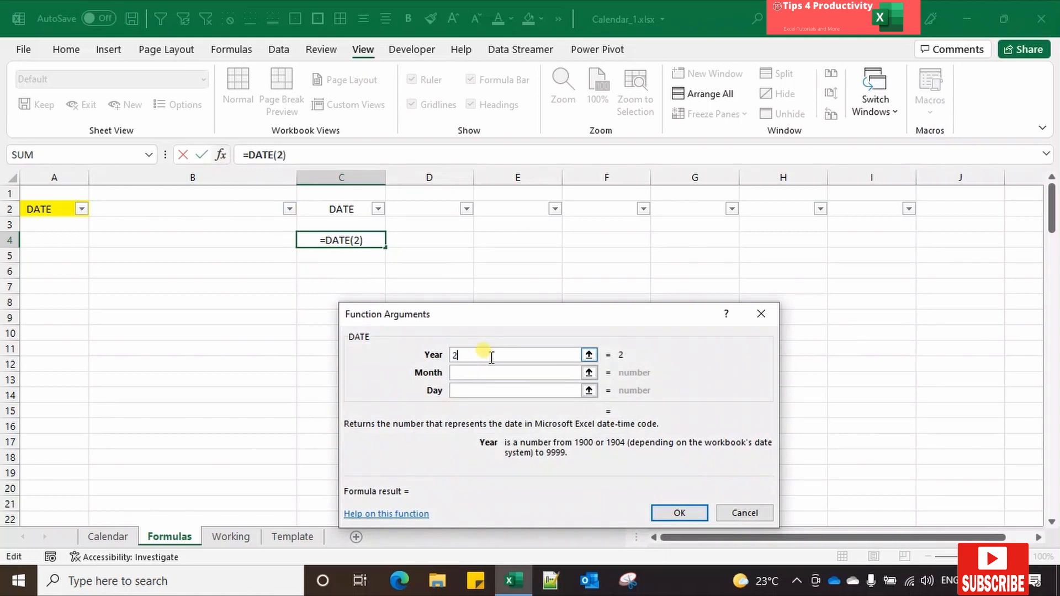
{"action": "type", "text": "022"}
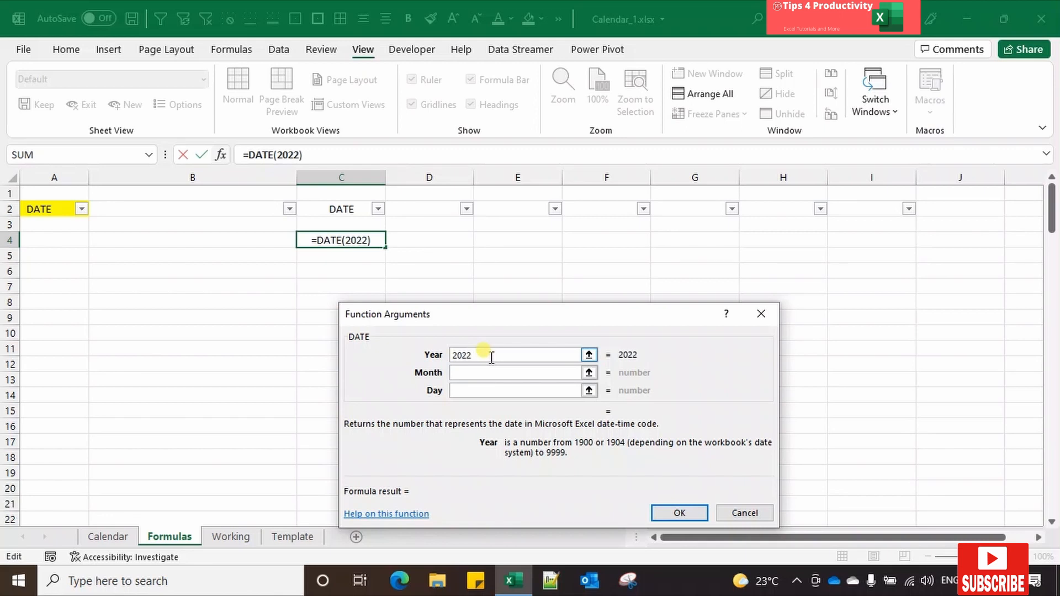
{"action": "left_click", "coordinate": [459, 374]}
{"action": "type", "text": "1"}
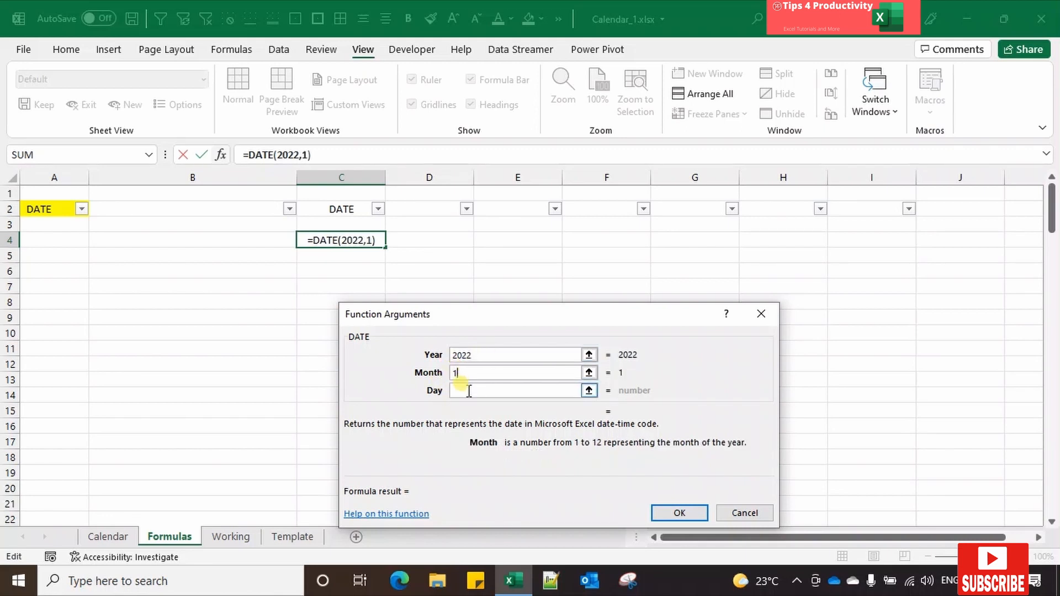
{"action": "left_click", "coordinate": [468, 389]}
{"action": "type", "text": "1"}
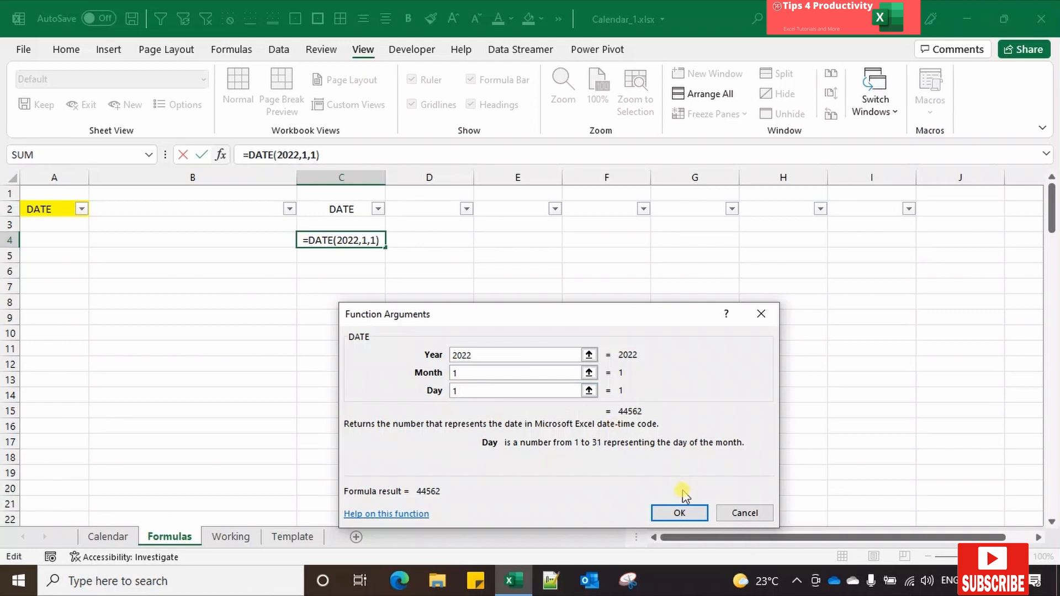
{"action": "left_click", "coordinate": [679, 509]}
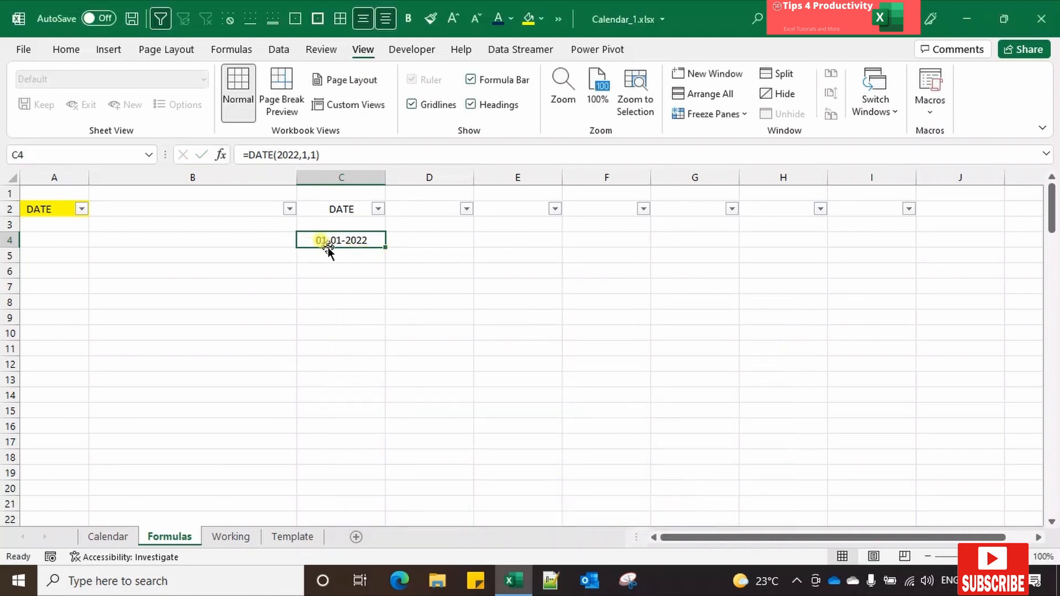
Step: Apply the custom number format dd-mmm-yyyy to the date in cell C4
{"action": "right_click", "coordinate": [377, 239]}
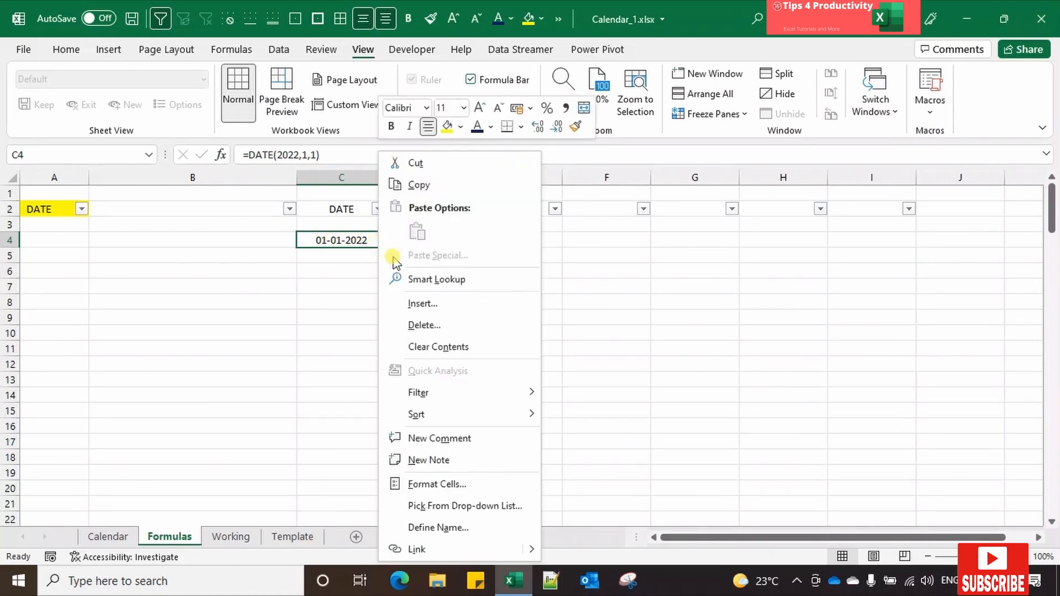
{"action": "left_click", "coordinate": [436, 484]}
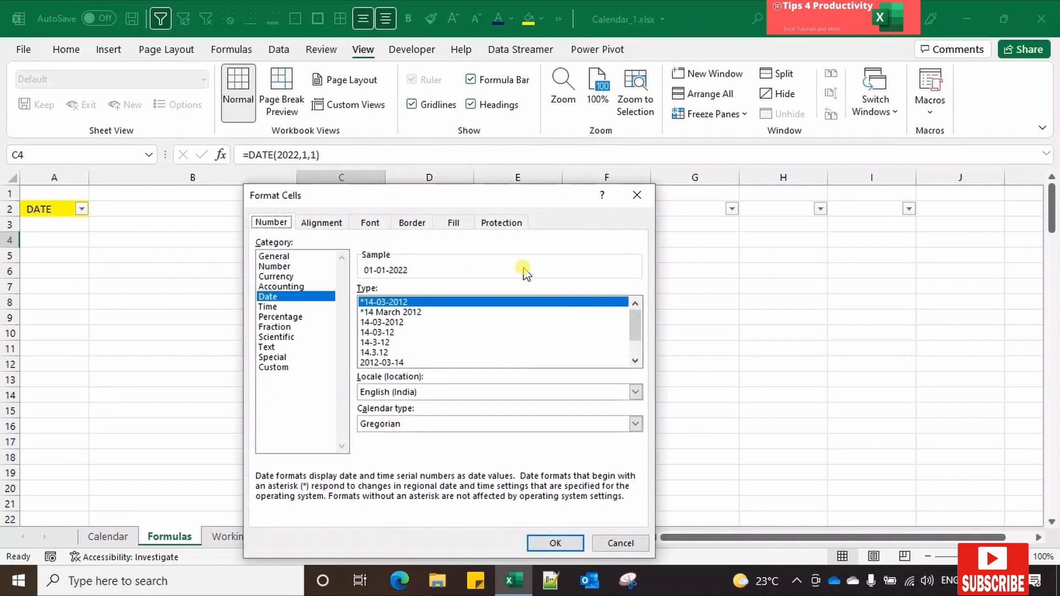
{"action": "left_click_drag", "start_coordinate": [541, 196], "coordinate": [737, 161]}
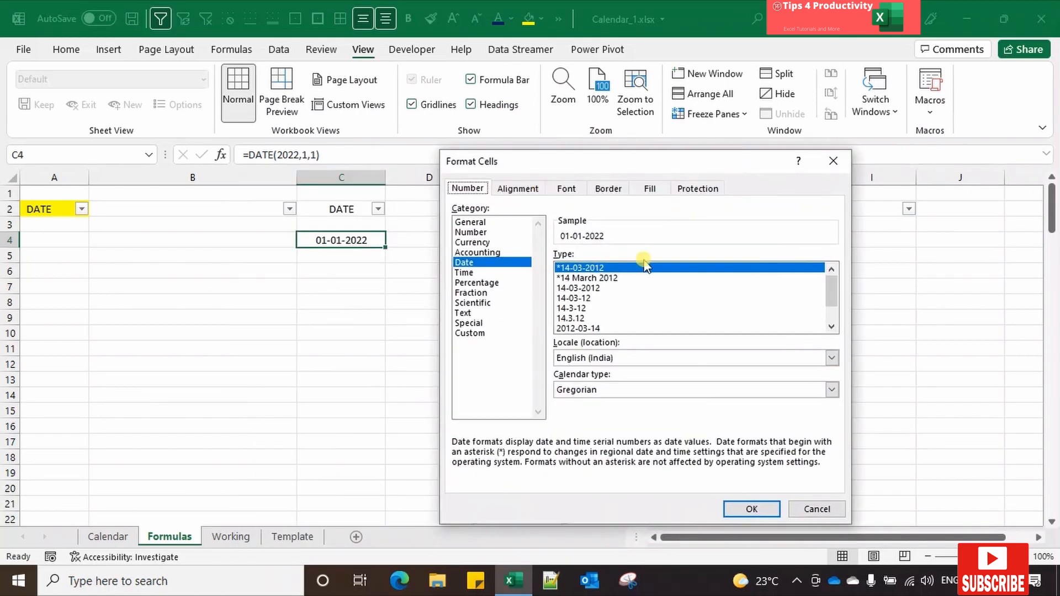
{"action": "left_click", "coordinate": [471, 335]}
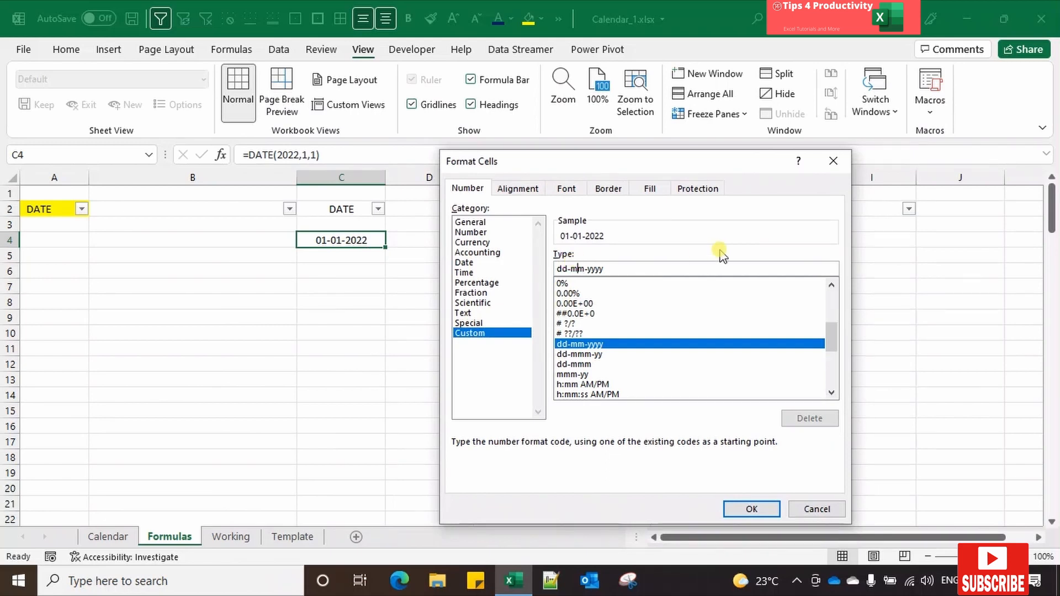
{"action": "type", "text": "m"}
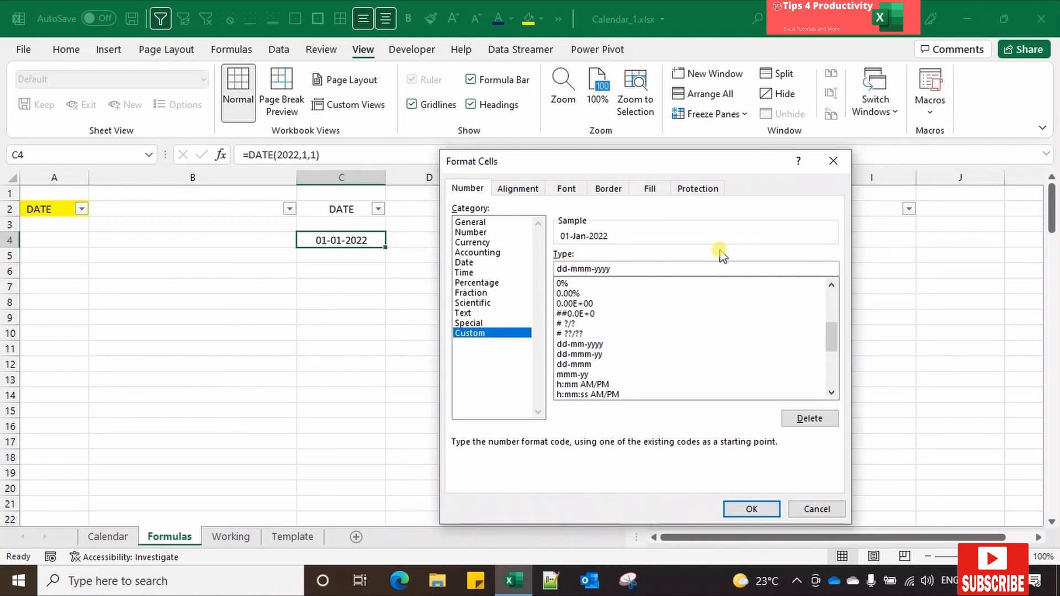
{"action": "left_click", "coordinate": [745, 507]}
Step: Shorten the custom number format of the date in cell C4 to dd
{"action": "right_click", "coordinate": [358, 240]}
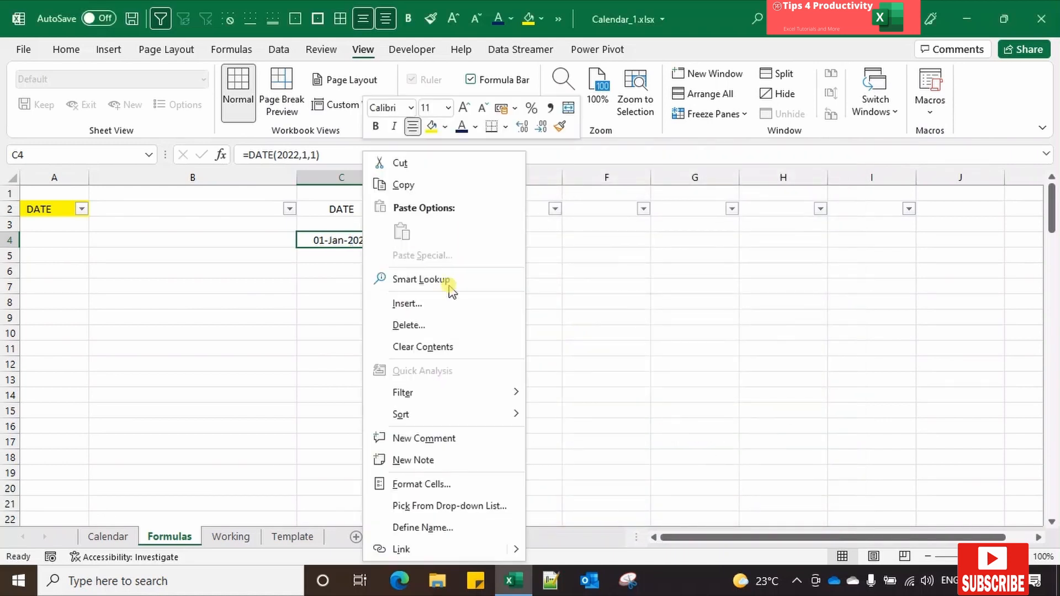
{"action": "left_click", "coordinate": [435, 491]}
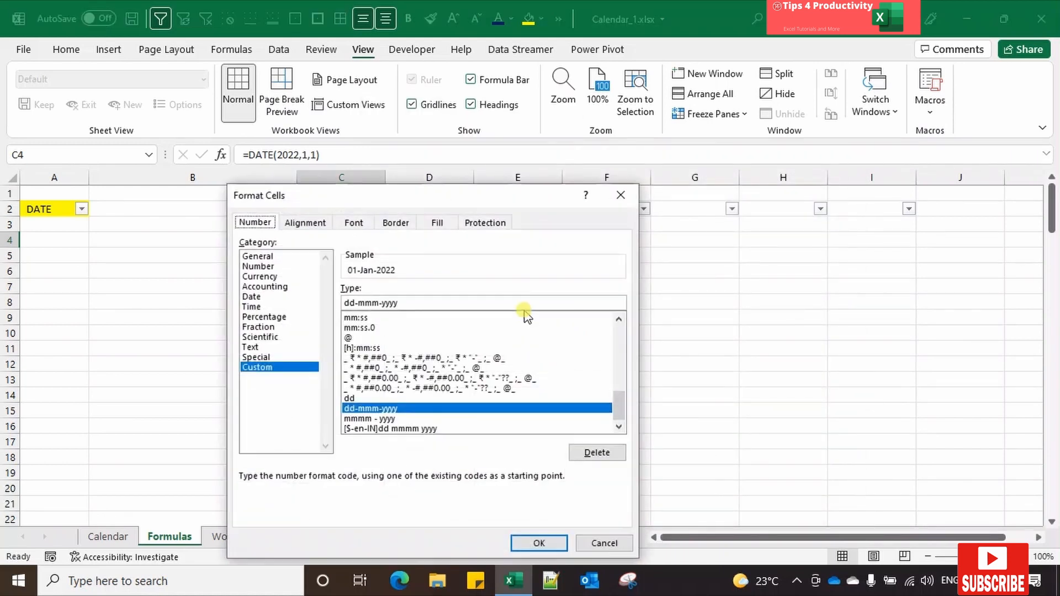
{"action": "left_click", "coordinate": [405, 302]}
{"action": "key", "text": "BackSpace"}
{"action": "key", "text": "BackSpace"}
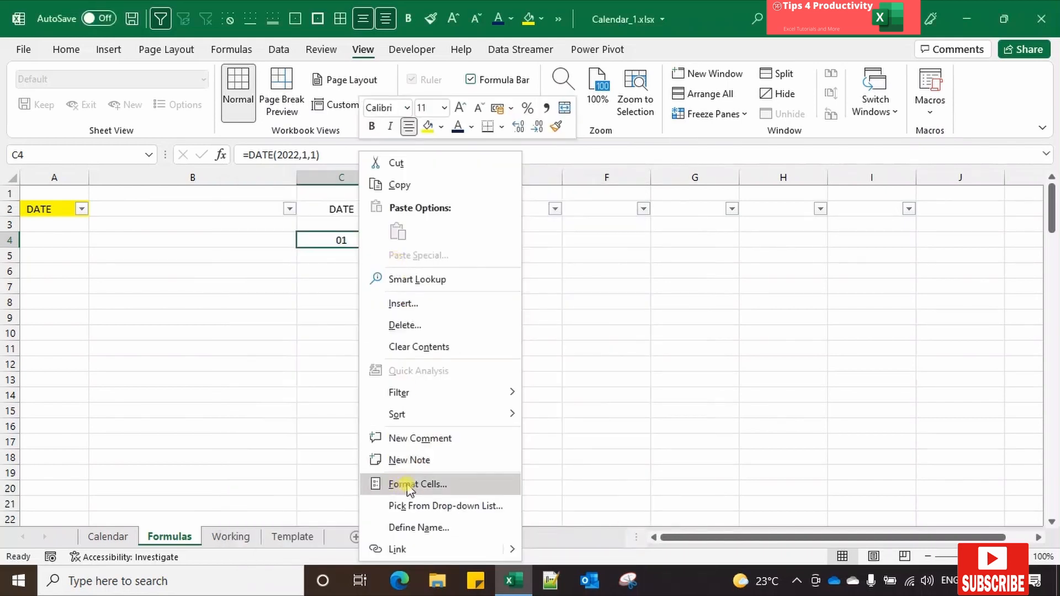
Step: Extend the custom number format of the date in cell C4 to dd-mmm
{"action": "left_click", "coordinate": [409, 486]}
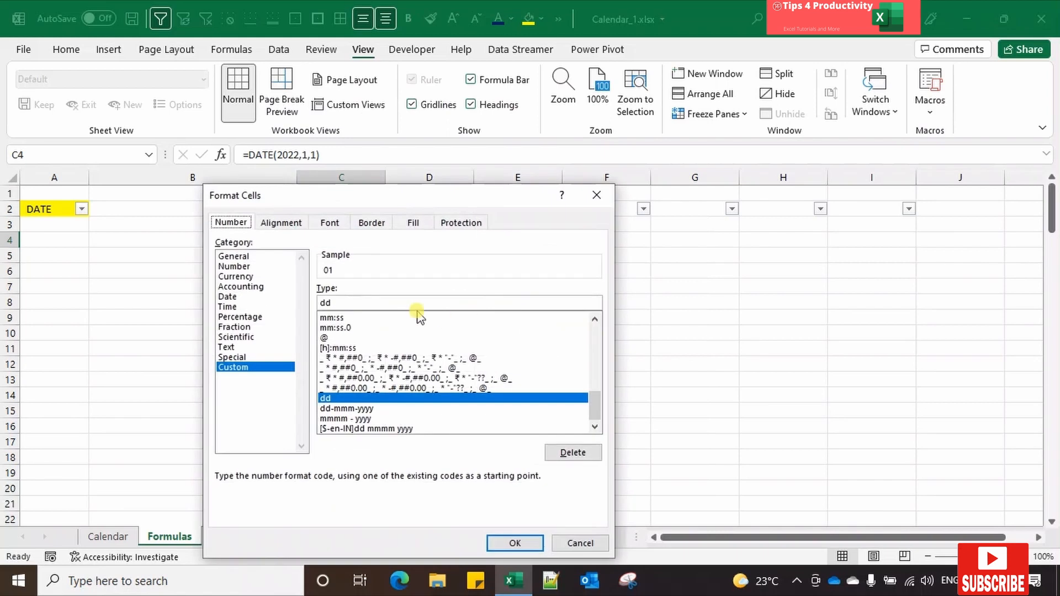
{"action": "left_click", "coordinate": [384, 302]}
{"action": "type", "text": "-"}
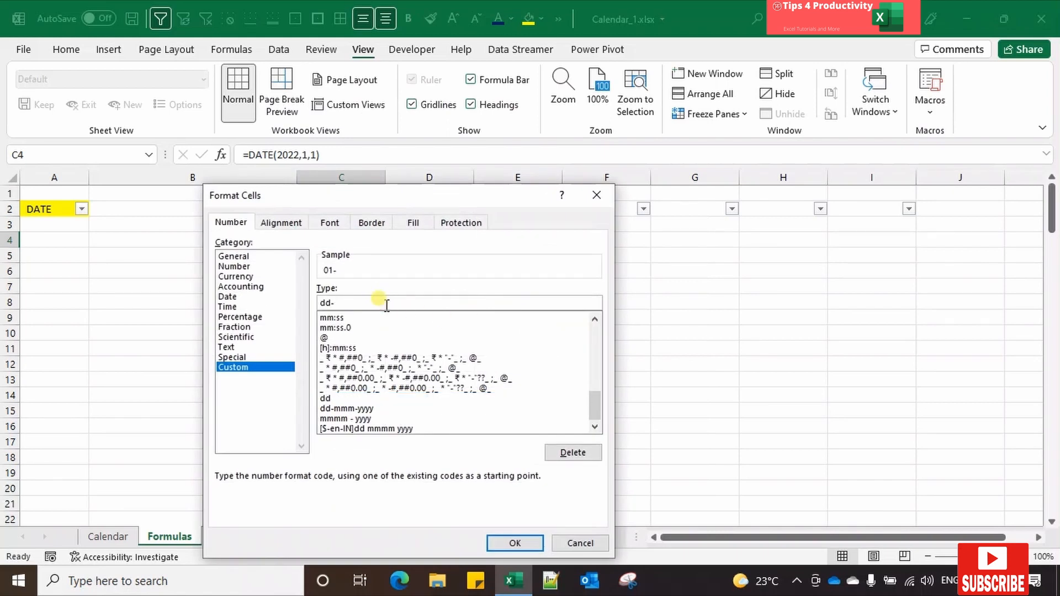
{"action": "type", "text": "mmm"}
{"action": "left_click", "coordinate": [515, 543]}
Step: Change the custom number format of the date in cell C4 to dd-mmm-yy
{"action": "right_click", "coordinate": [368, 243]}
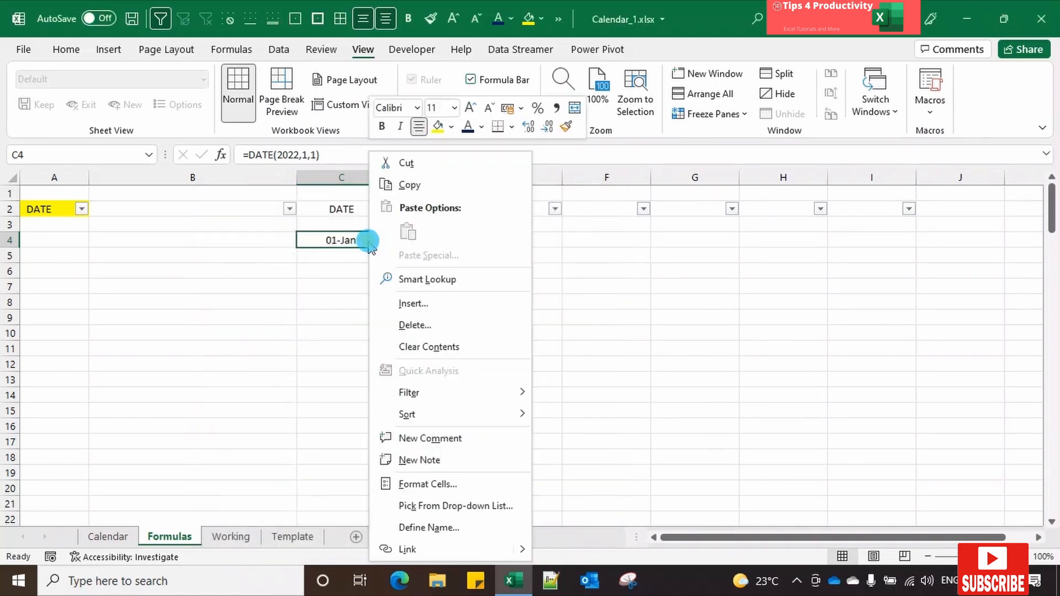
{"action": "left_click", "coordinate": [415, 485]}
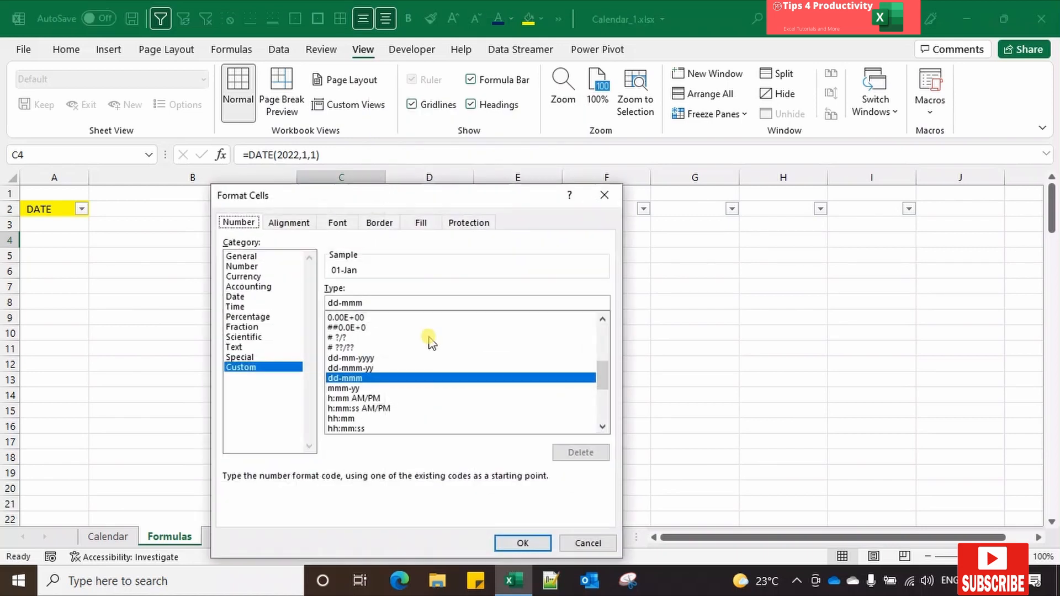
{"action": "left_click", "coordinate": [405, 302]}
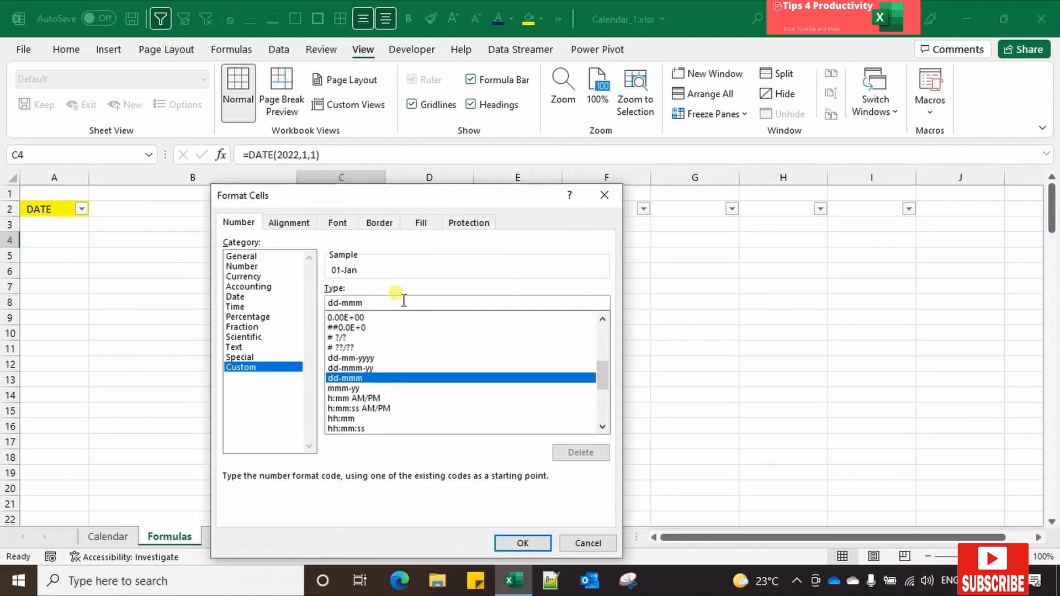
{"action": "type", "text": "-yy"}
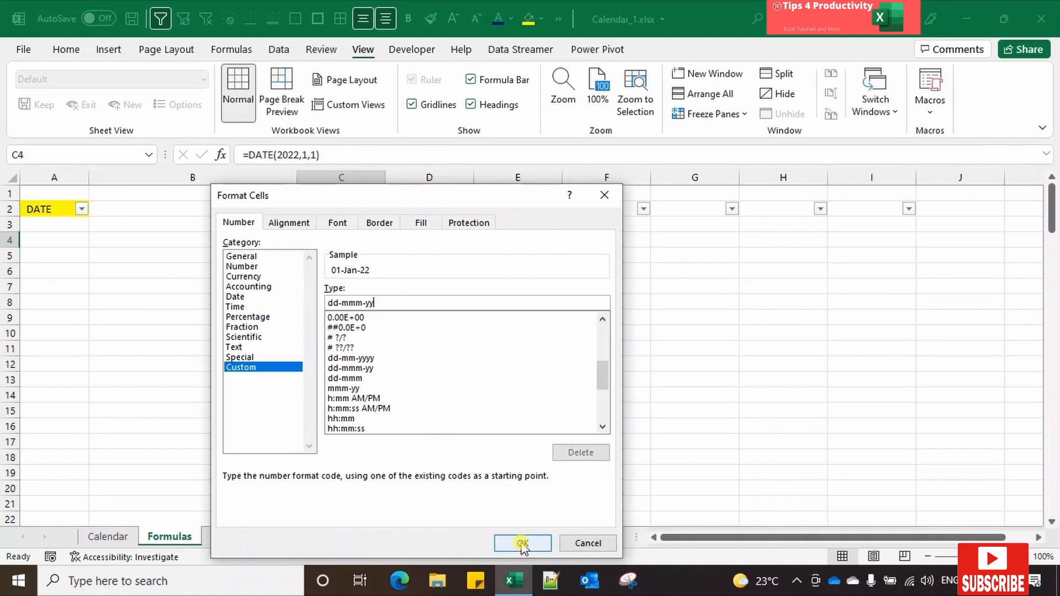
{"action": "left_click", "coordinate": [522, 544]}
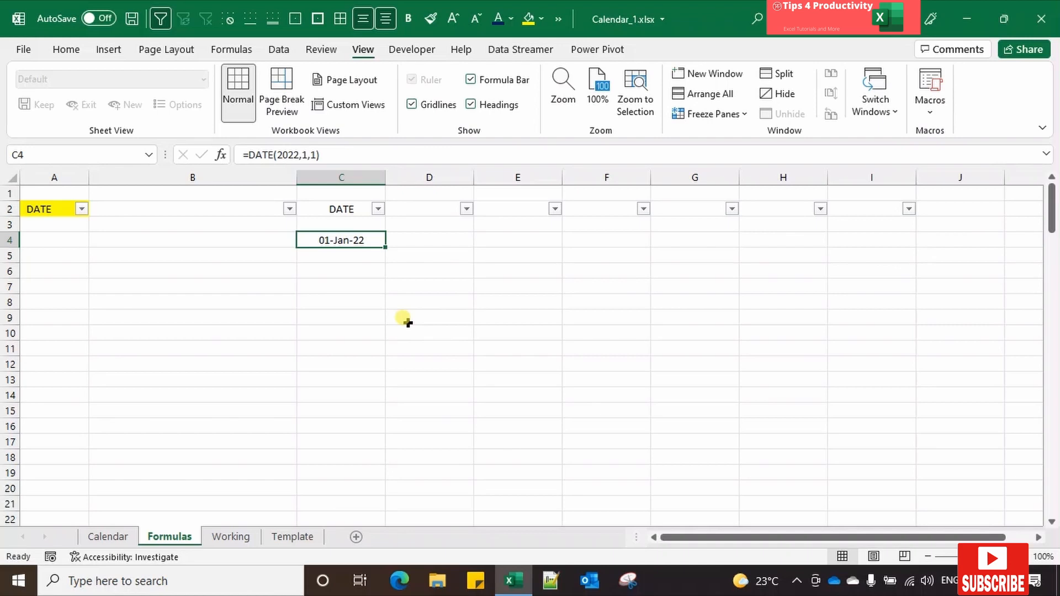
Step: Start a TEXT function in cell C28 of the TEXT section and open its function arguments
{"action": "key", "text": "Left"}
{"action": "key", "text": "Left"}
{"action": "key", "text": "ctrl+Down"}
{"action": "left_click", "coordinate": [337, 255]}
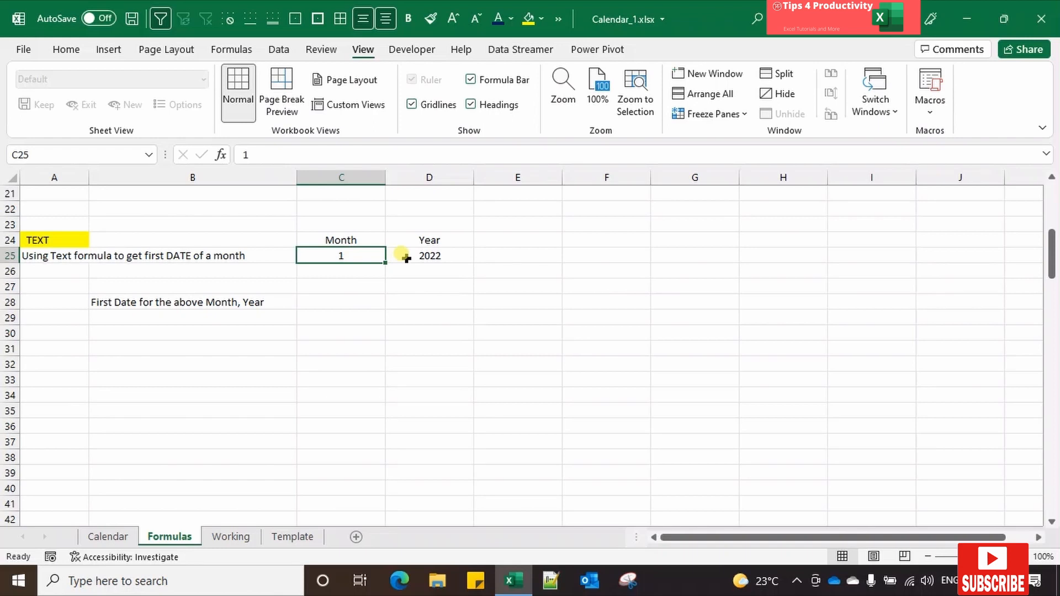
{"action": "left_click", "coordinate": [342, 301]}
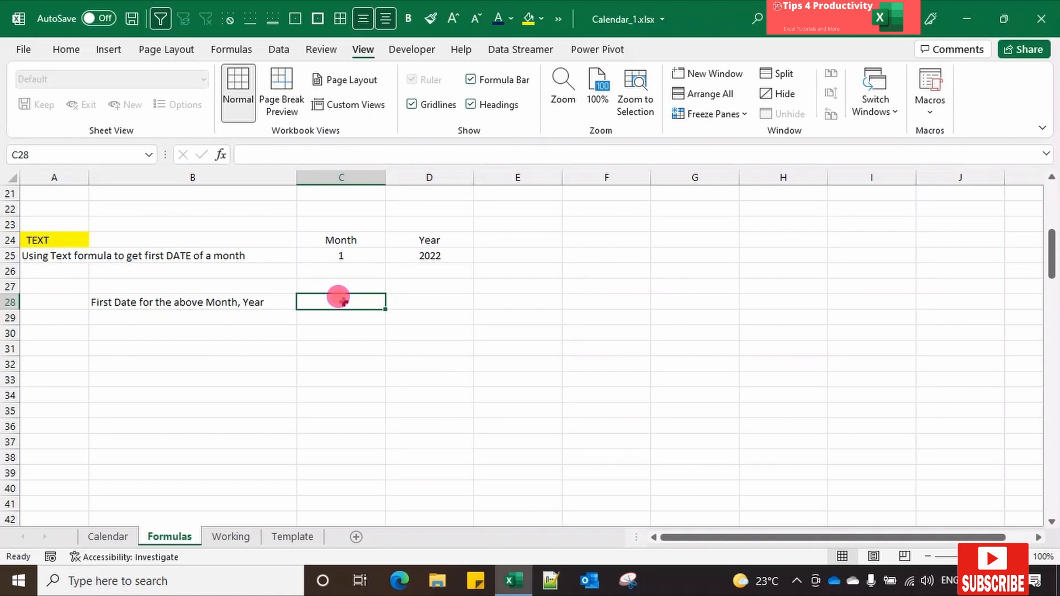
{"action": "type", "text": "=T"}
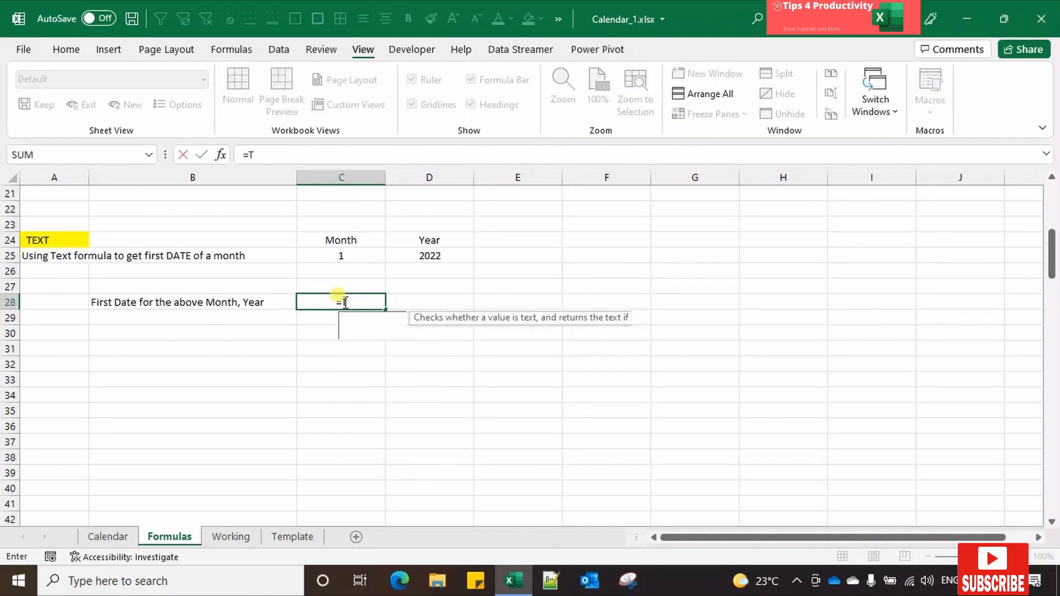
{"action": "type", "text": "ext("}
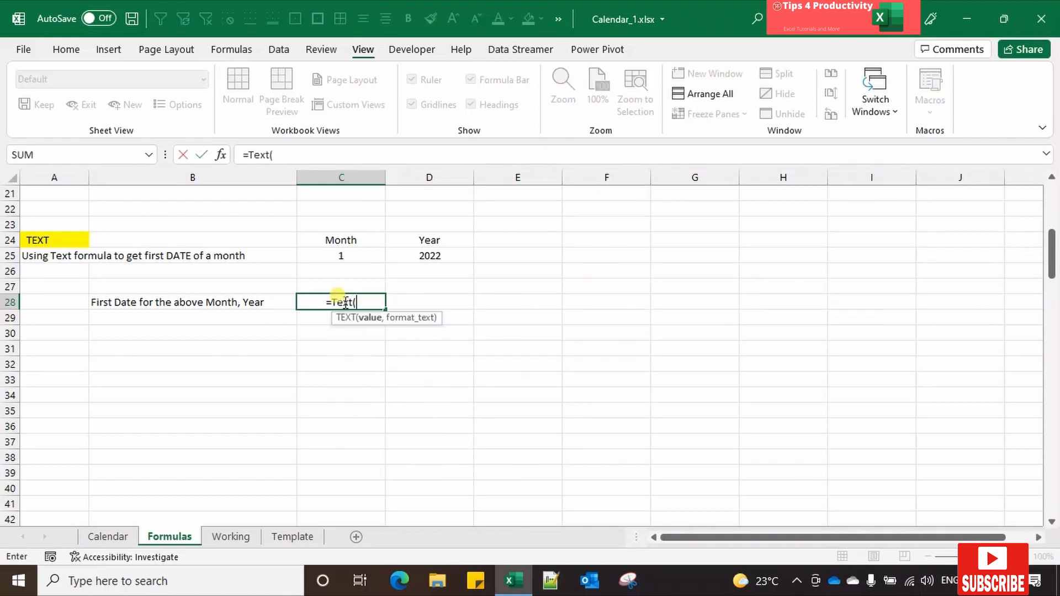
{"action": "left_click", "coordinate": [220, 155]}
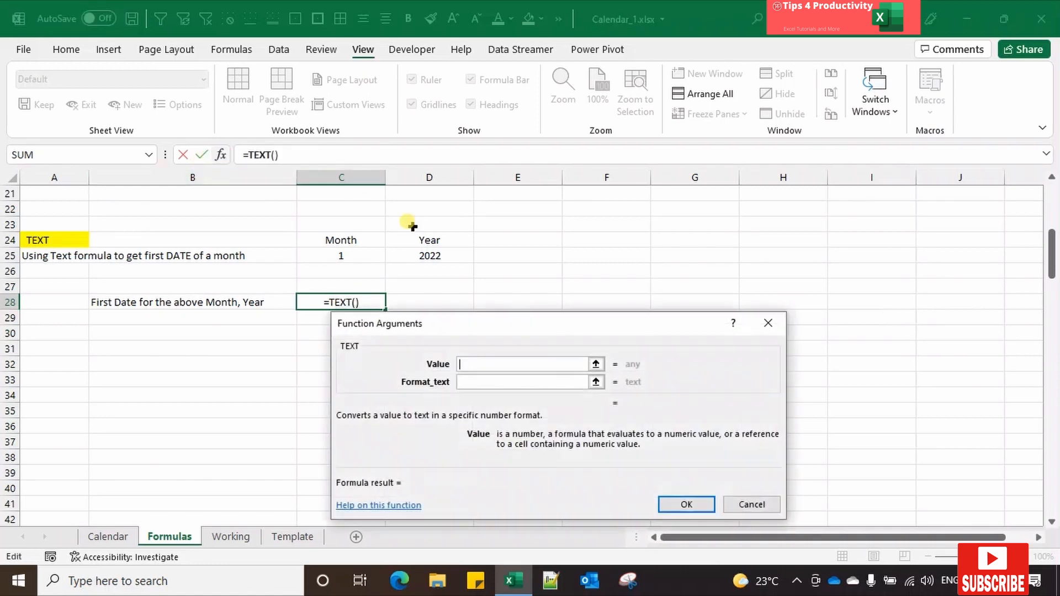
Step: Set the TEXT function's Value argument to Date(D25,C25,1), using the year and month cells
{"action": "left_click", "coordinate": [479, 364]}
{"action": "left_click", "coordinate": [468, 382]}
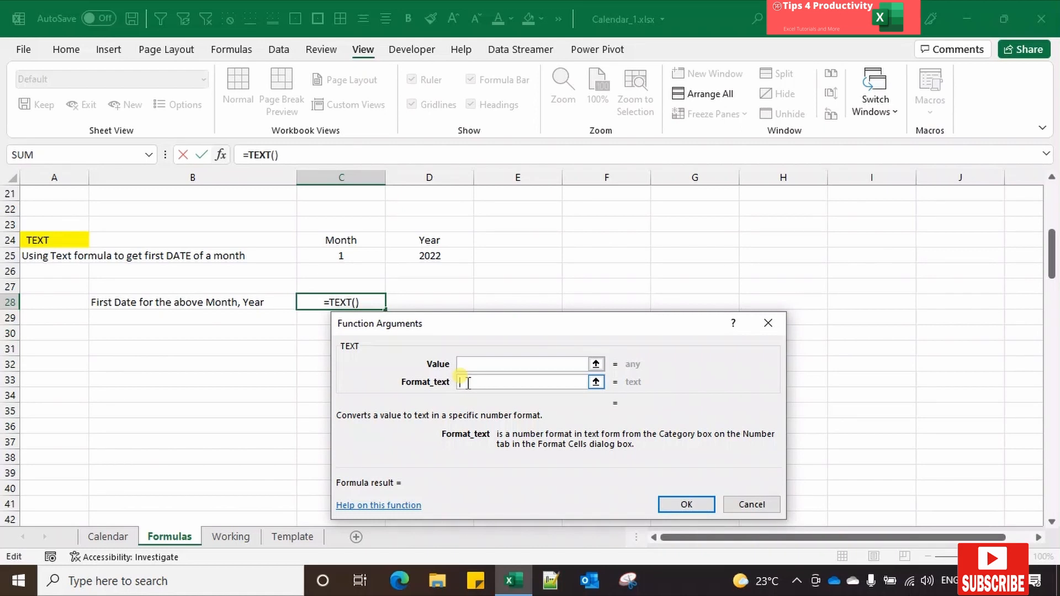
{"action": "left_click", "coordinate": [481, 364]}
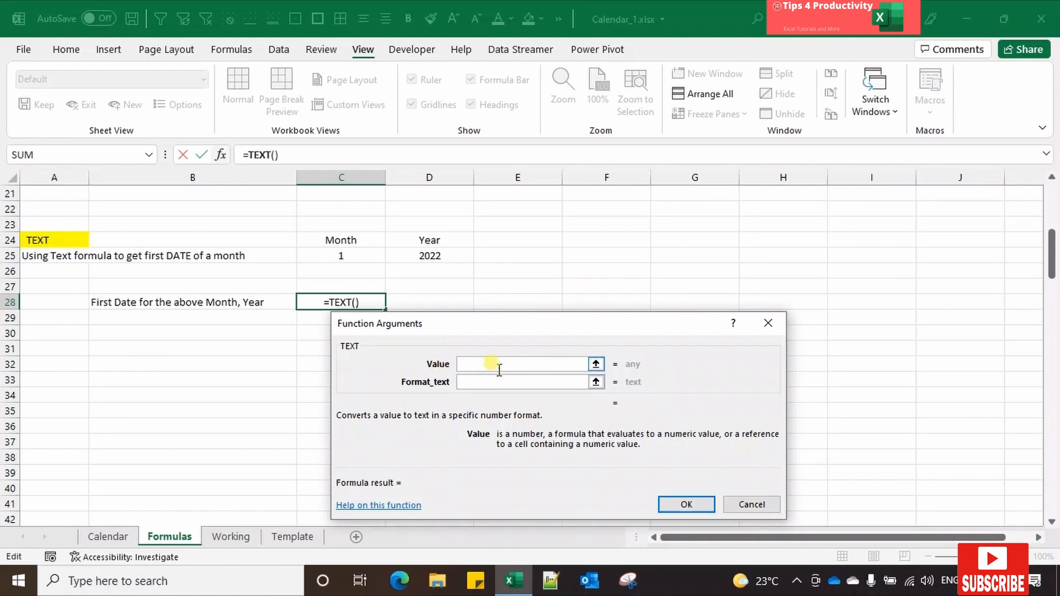
{"action": "type", "text": "Date("}
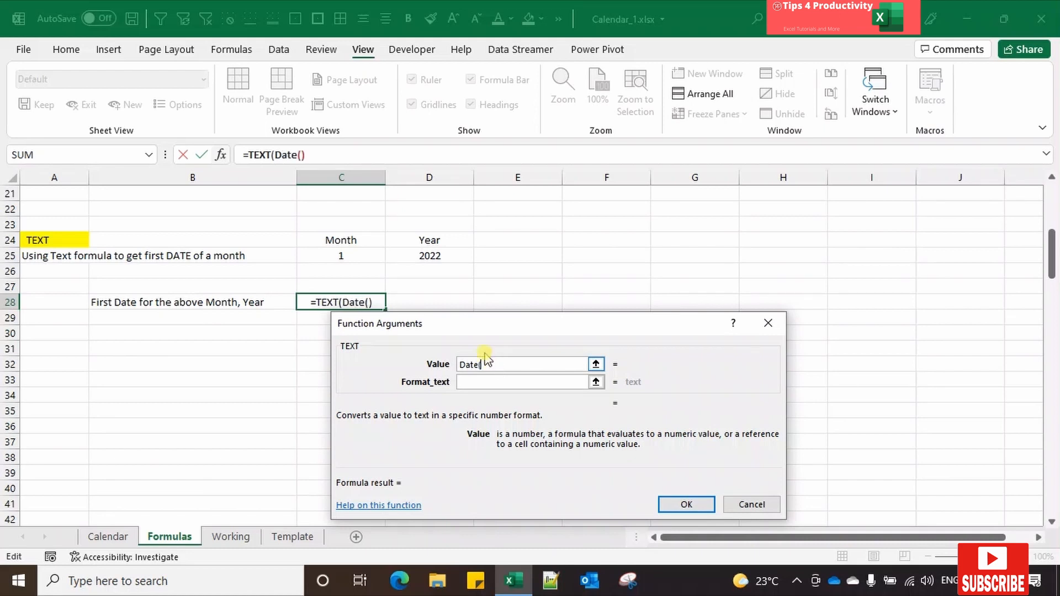
{"action": "left_click", "coordinate": [431, 254]}
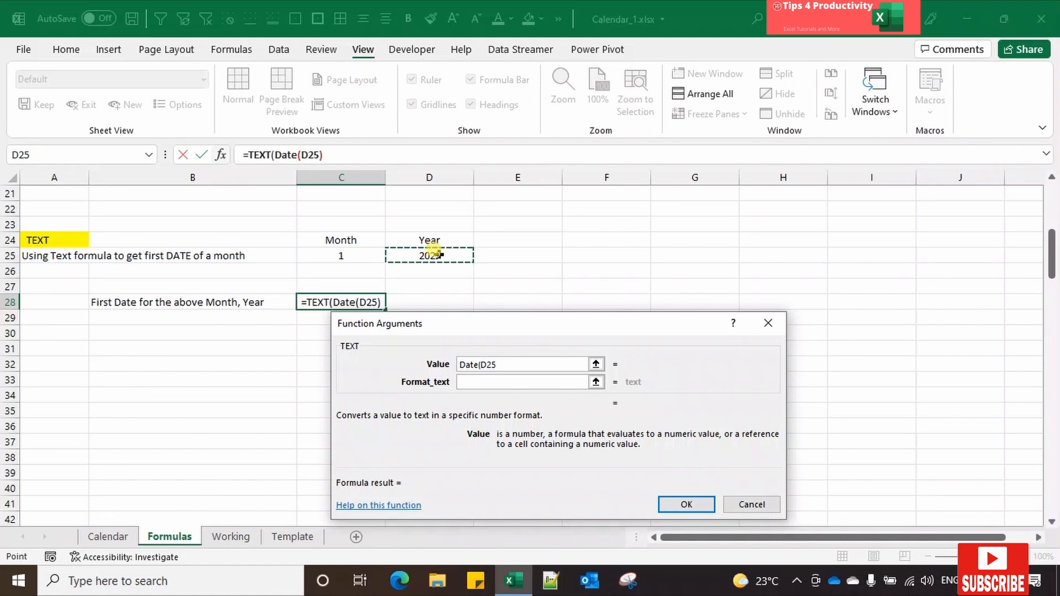
{"action": "type", "text": ","}
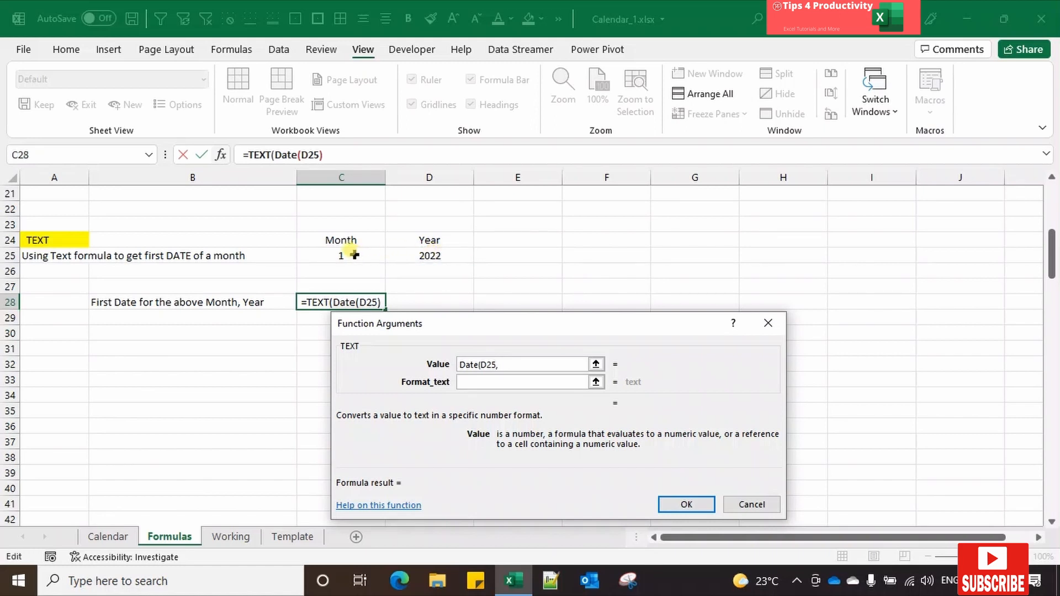
{"action": "left_click", "coordinate": [353, 255]}
{"action": "type", "text": ","}
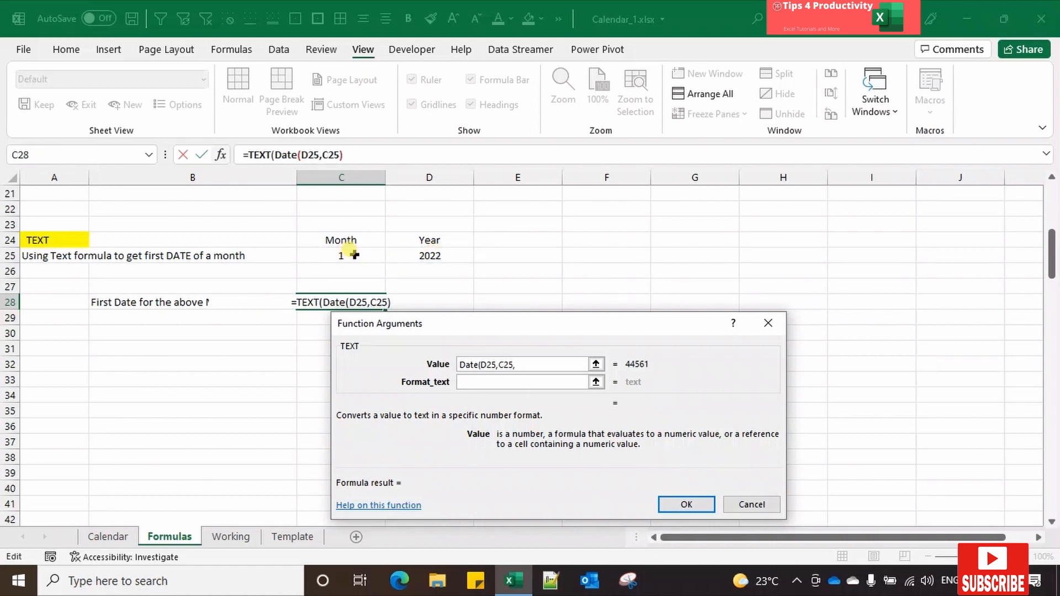
{"action": "type", "text": "1"}
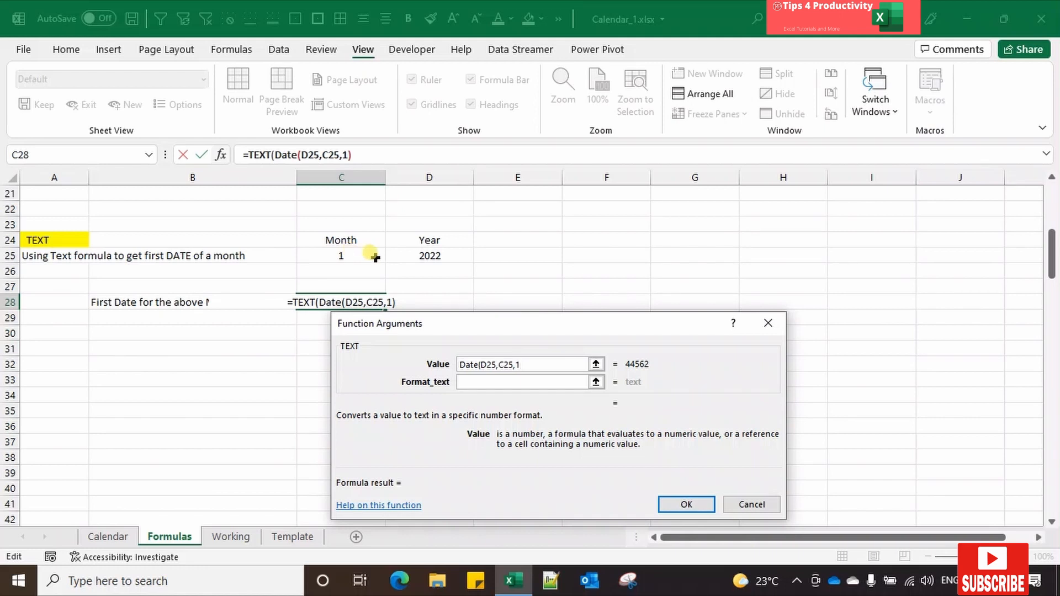
{"action": "type", "text": ")"}
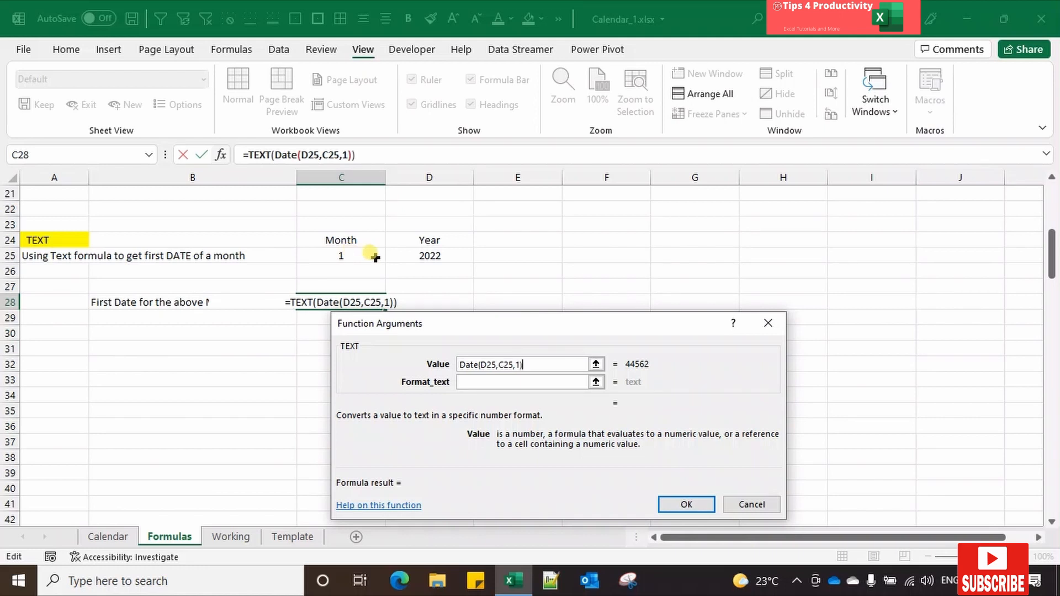
Step: Set the TEXT function's Format_text argument to "MMMM-YYYY" and enter the formula in cell C28
{"action": "left_click", "coordinate": [469, 381]}
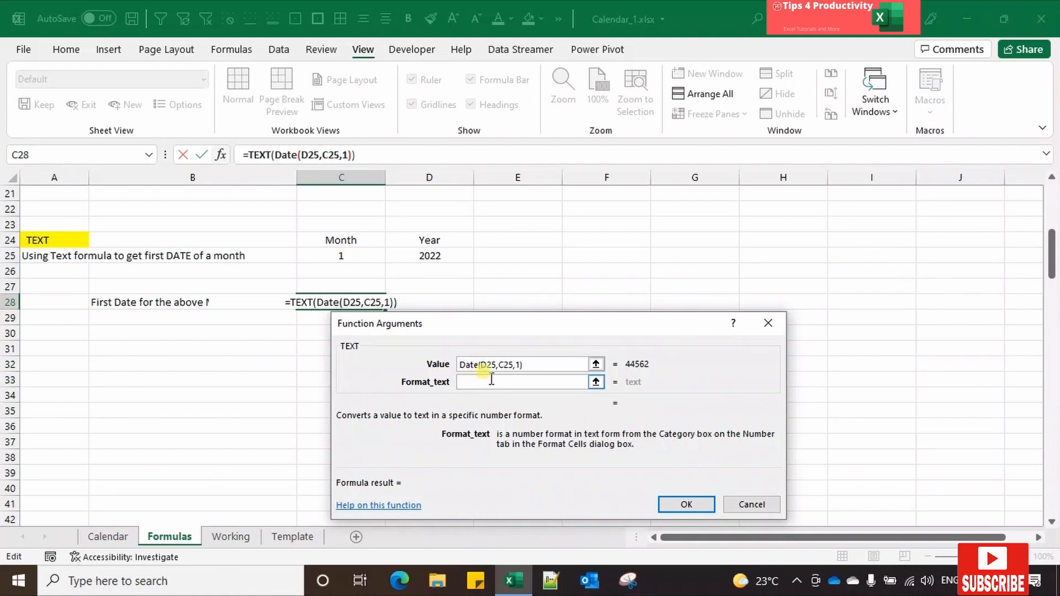
{"action": "type", "text": "\""}
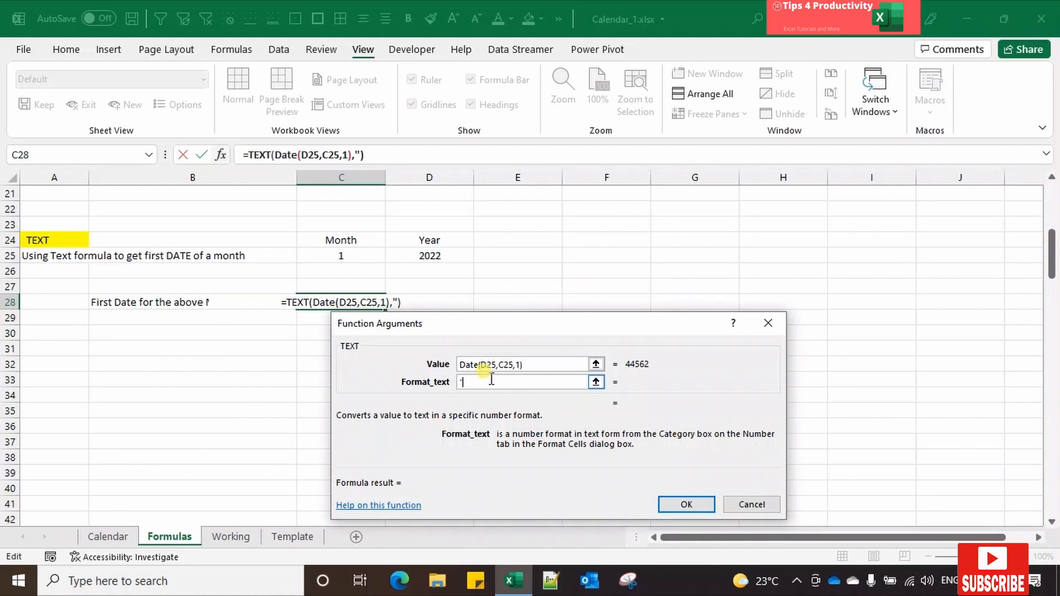
{"action": "type", "text": "MMM"}
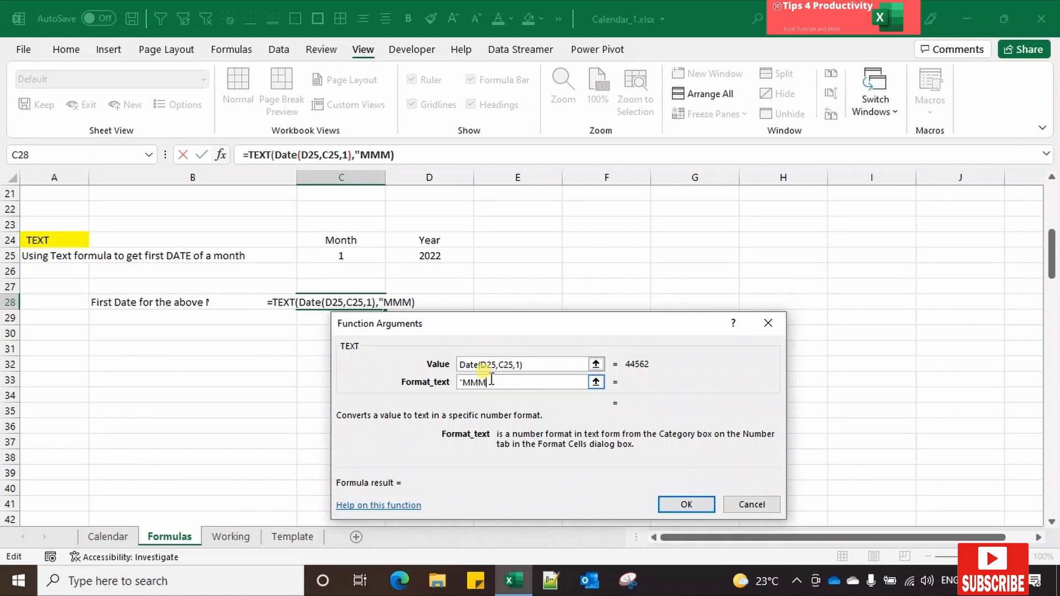
{"action": "type", "text": "M"}
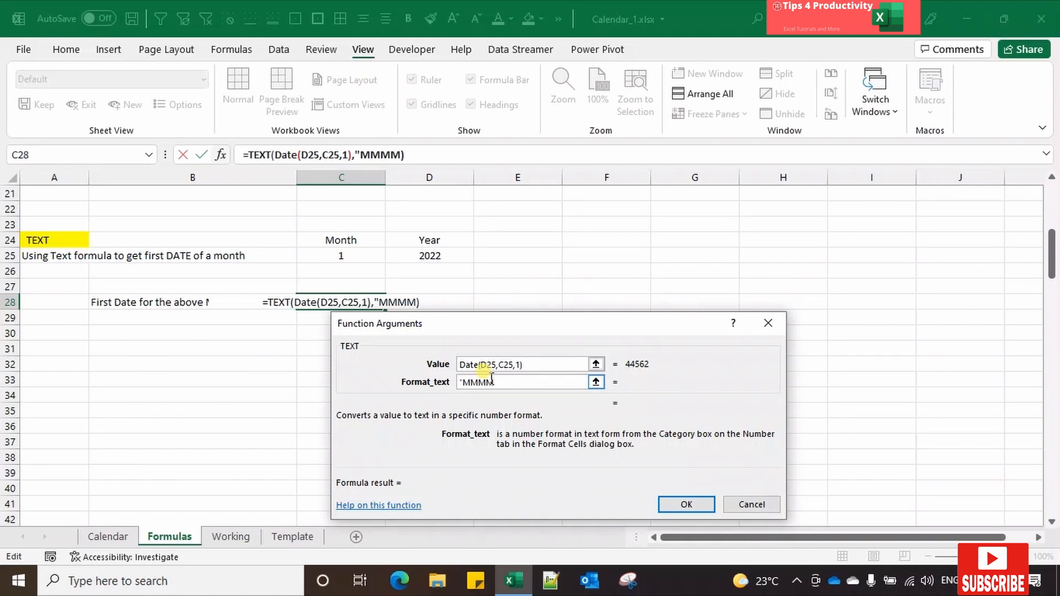
{"action": "type", "text": "-"}
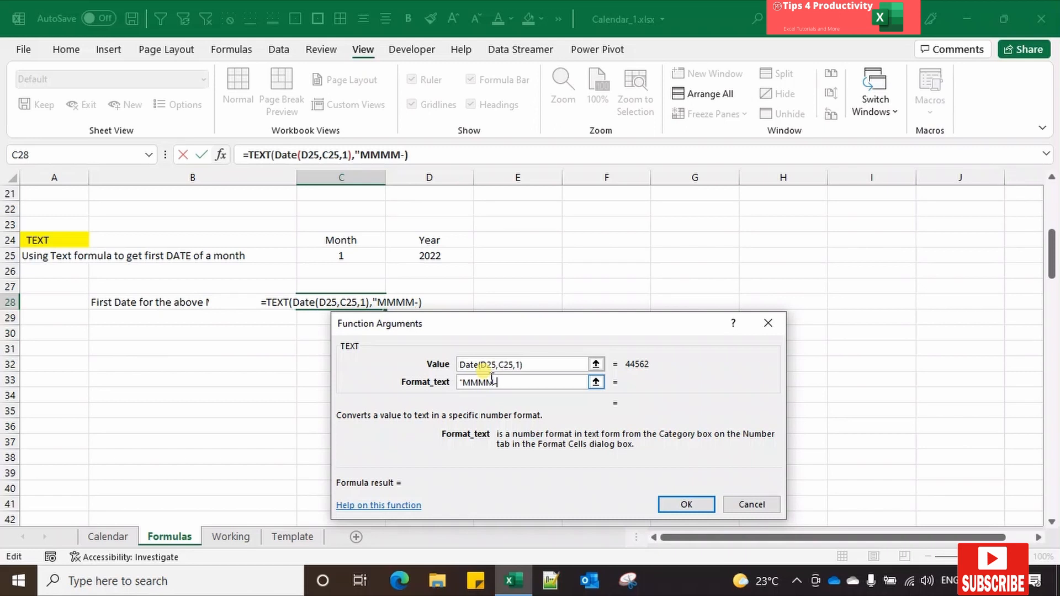
{"action": "type", "text": "YYYY\""}
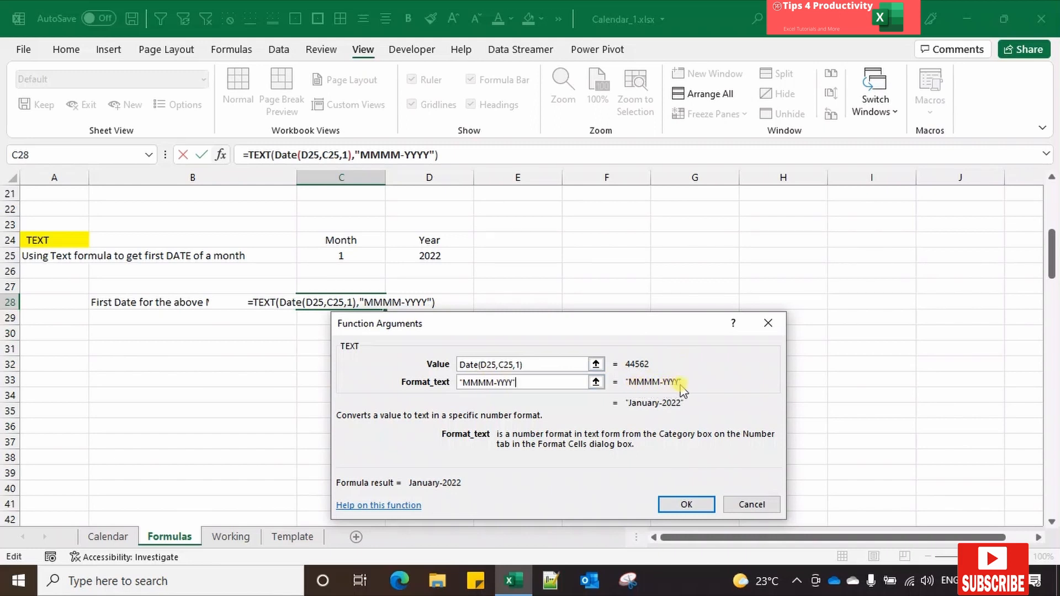
{"action": "left_click", "coordinate": [697, 504]}
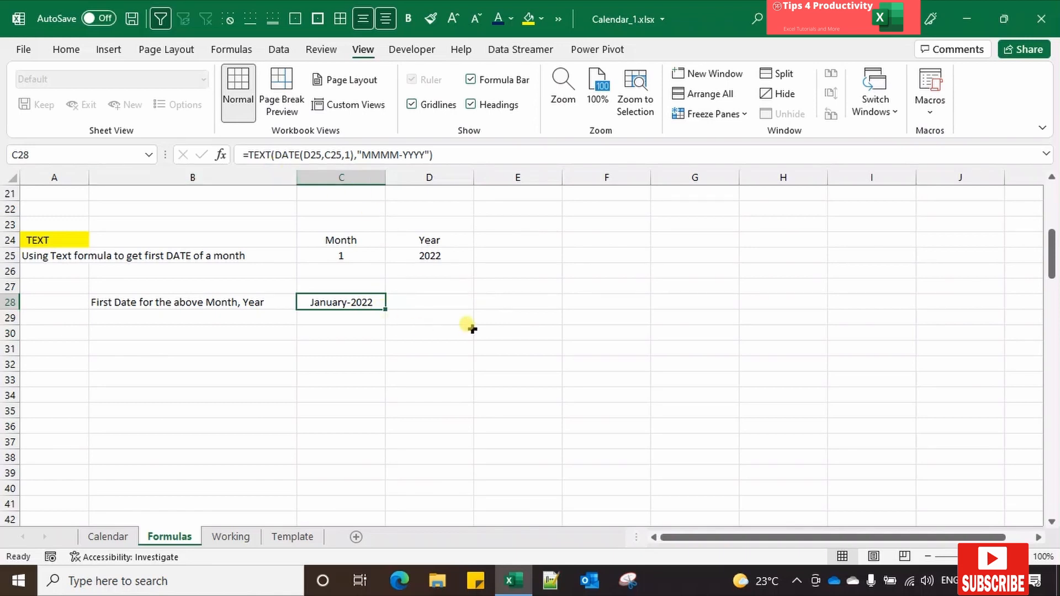
Step: Go to the WEEKDAY section at row 51 of the Formulas sheet
{"action": "key", "text": "Left"}
{"action": "key", "text": "Left"}
{"action": "key", "text": "ctrl+Down"}
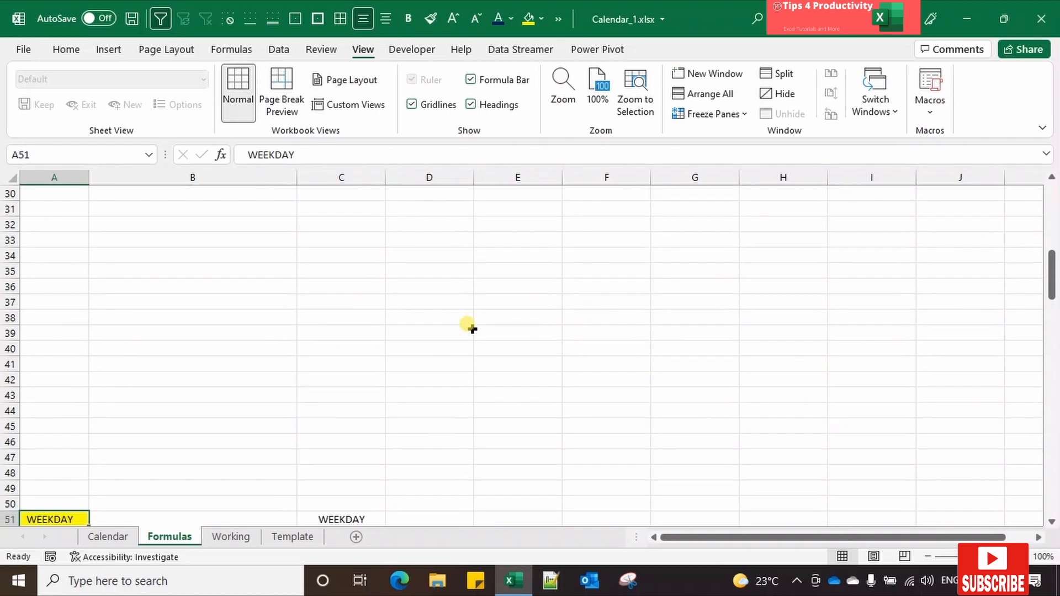
{"action": "key", "text": "Right"}
{"action": "key", "text": "Right"}
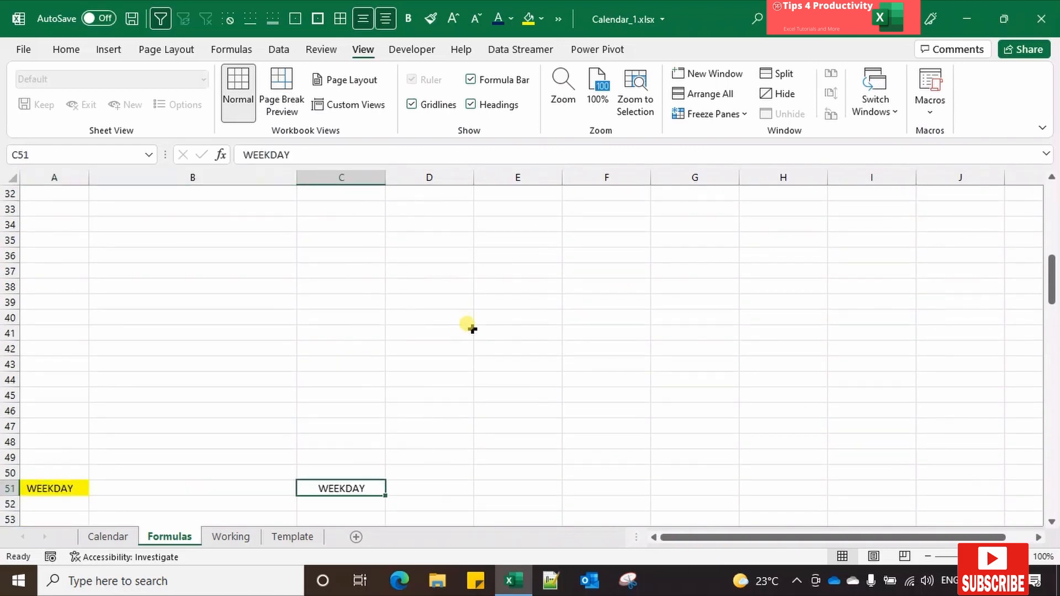
{"action": "scroll", "coordinate": [470, 328], "scroll_direction": "down", "scroll_amount": 5}
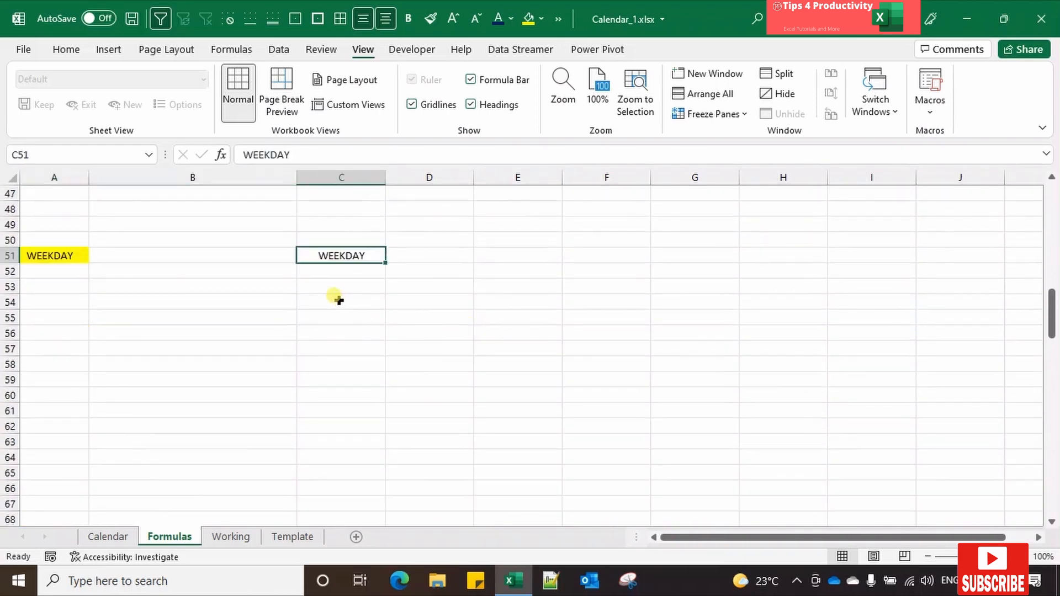
{"action": "left_click", "coordinate": [339, 301]}
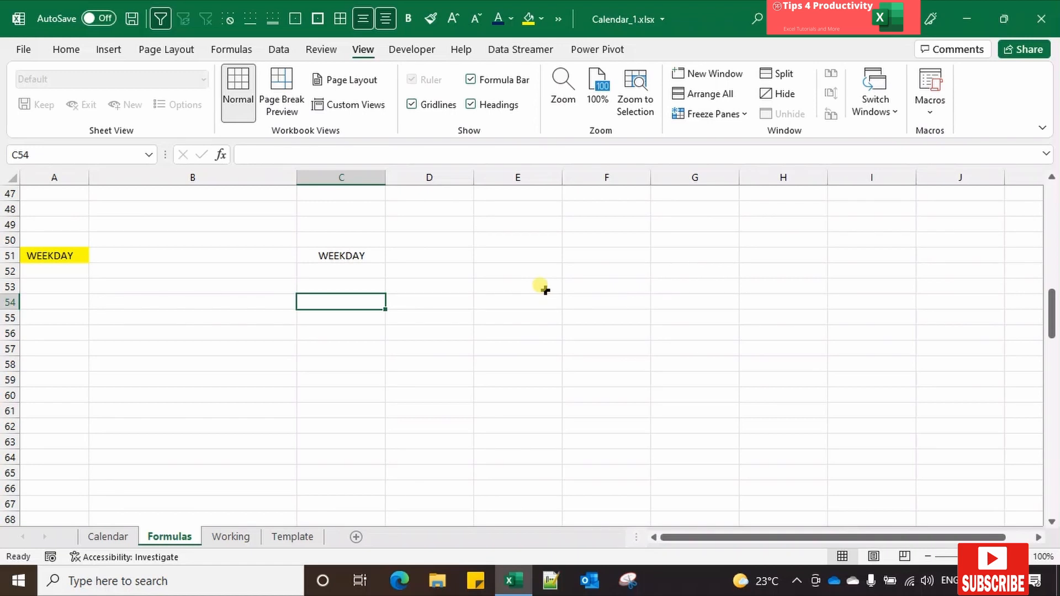
{"action": "type", "text": "=W"}
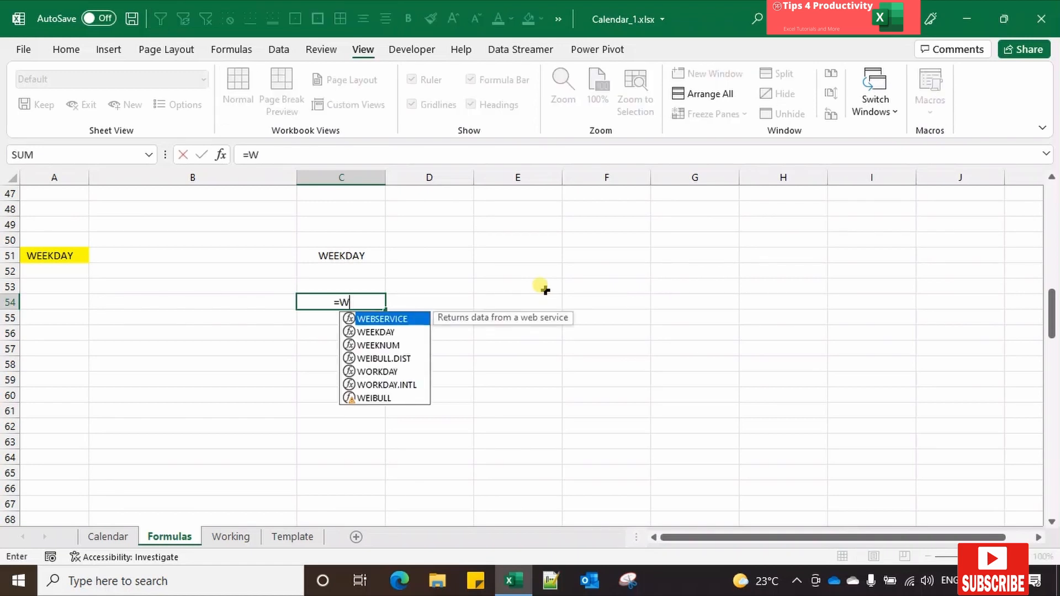
{"action": "key", "text": "Down"}
{"action": "key", "text": "Tab"}
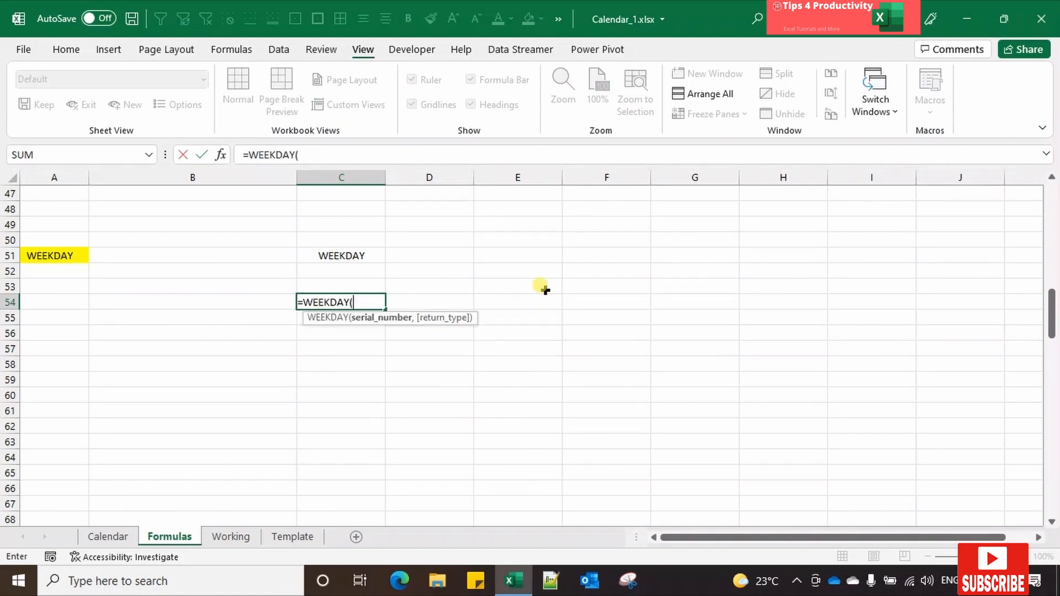
{"action": "key", "text": "ctrl+a"}
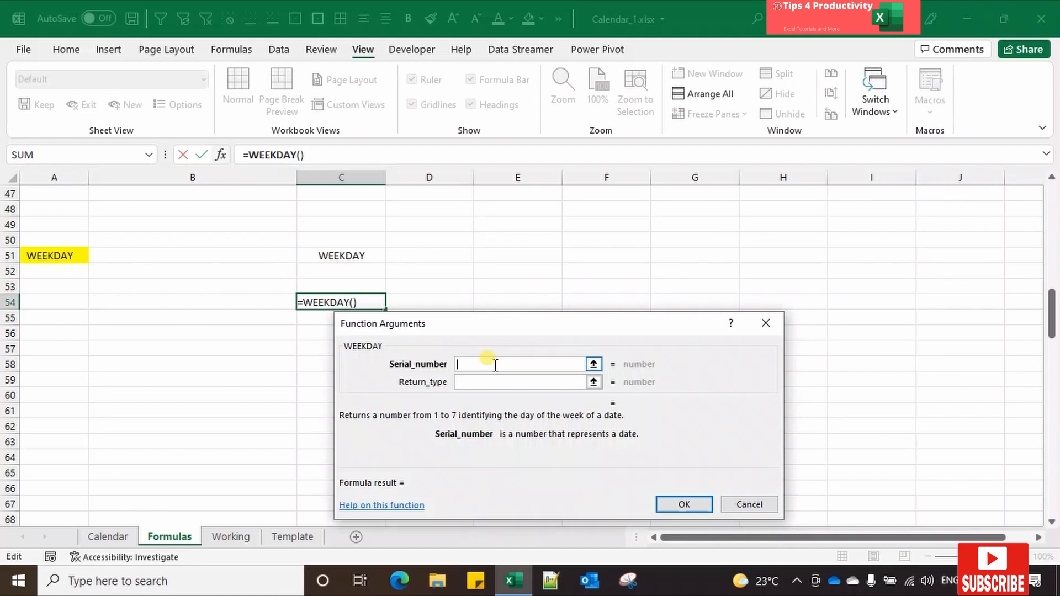
{"action": "left_click", "coordinate": [468, 380]}
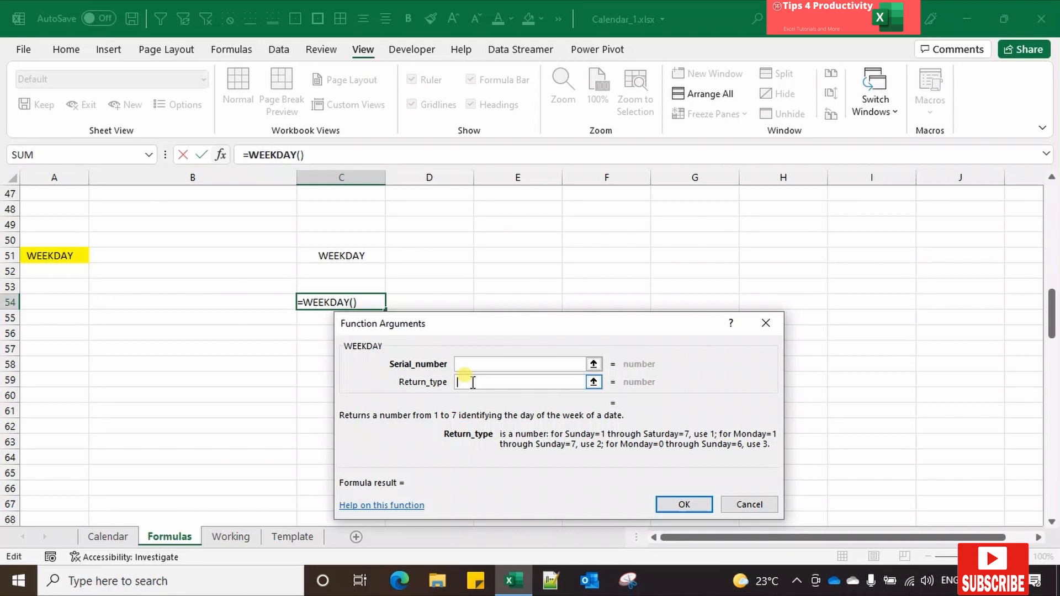
{"action": "left_click", "coordinate": [750, 504]}
{"action": "type", "text": "="}
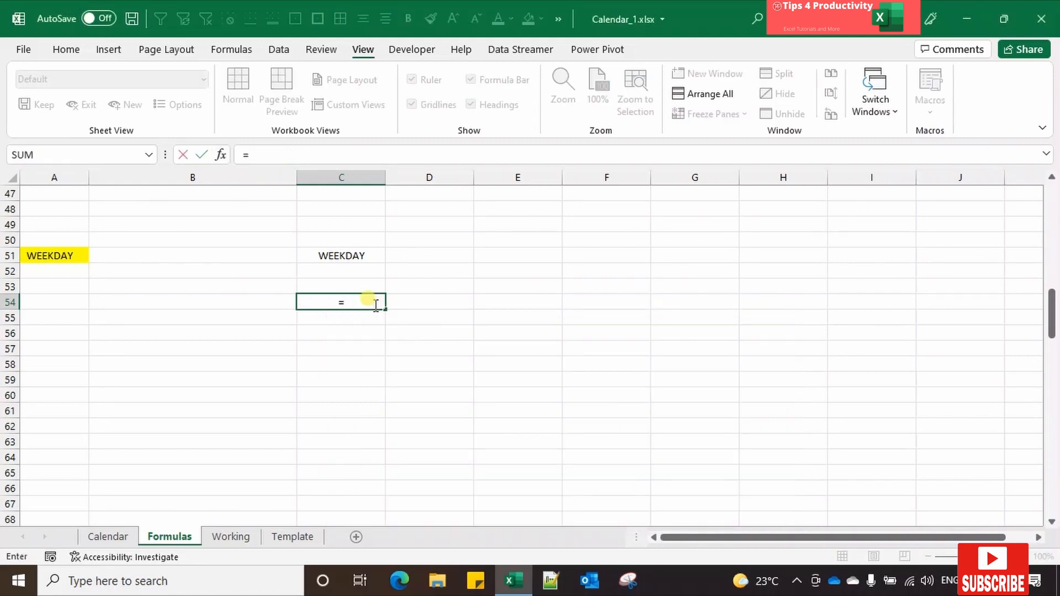
{"action": "key", "text": "Escape"}
Step: Enter the date 01-Jan-22 in cell C49, above the WEEKDAY heading
{"action": "left_click", "coordinate": [346, 226]}
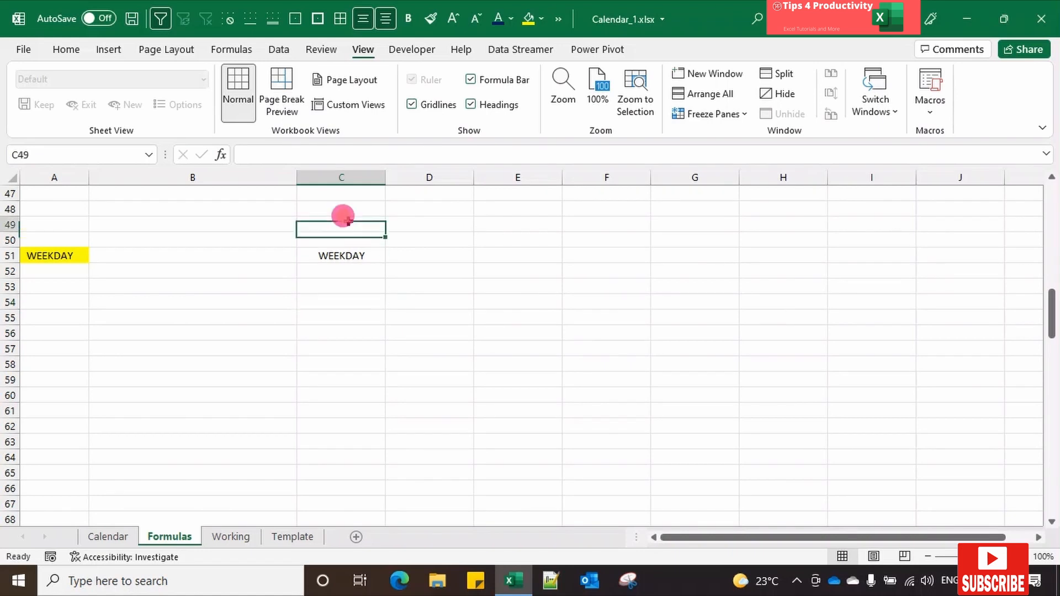
{"action": "type", "text": "1-jan-22"}
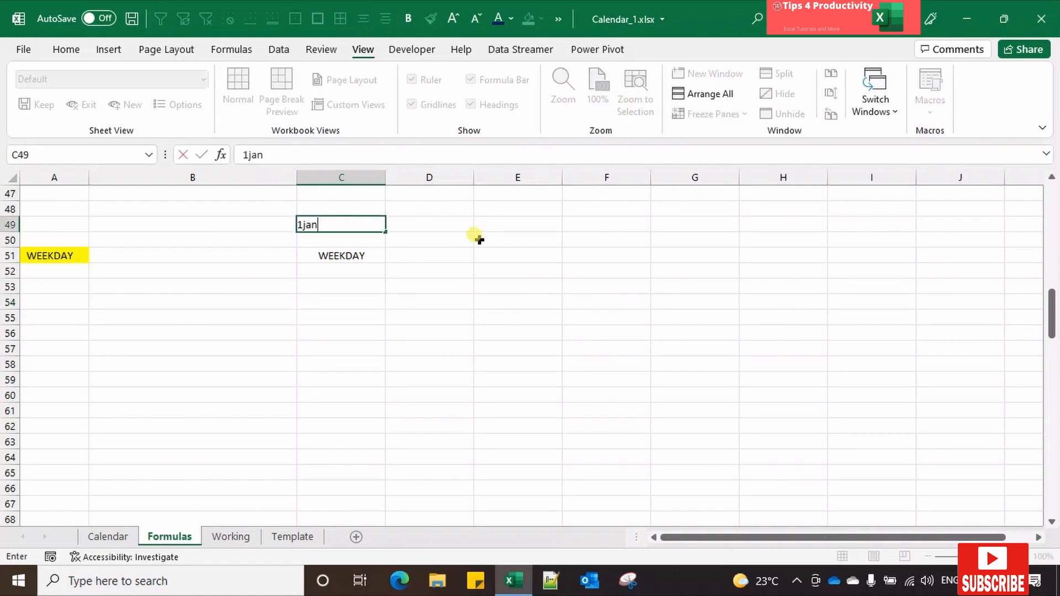
{"action": "key", "text": "Return"}
Step: Start a WEEKDAY formula in cell C53 with the date in C49 as its serial number
{"action": "left_click", "coordinate": [328, 288]}
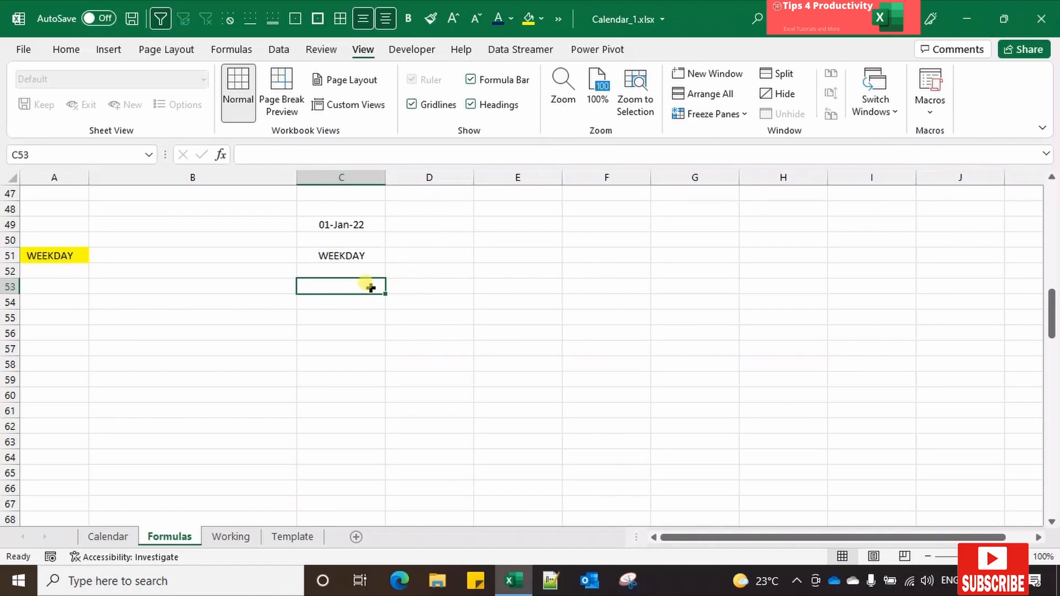
{"action": "type", "text": "=wee"}
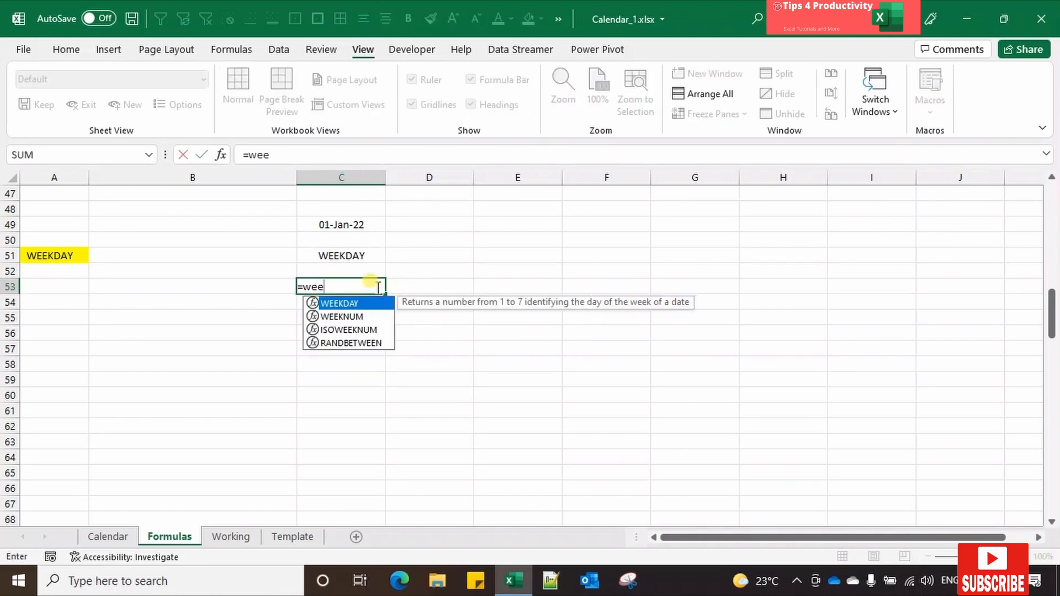
{"action": "key", "text": "Tab"}
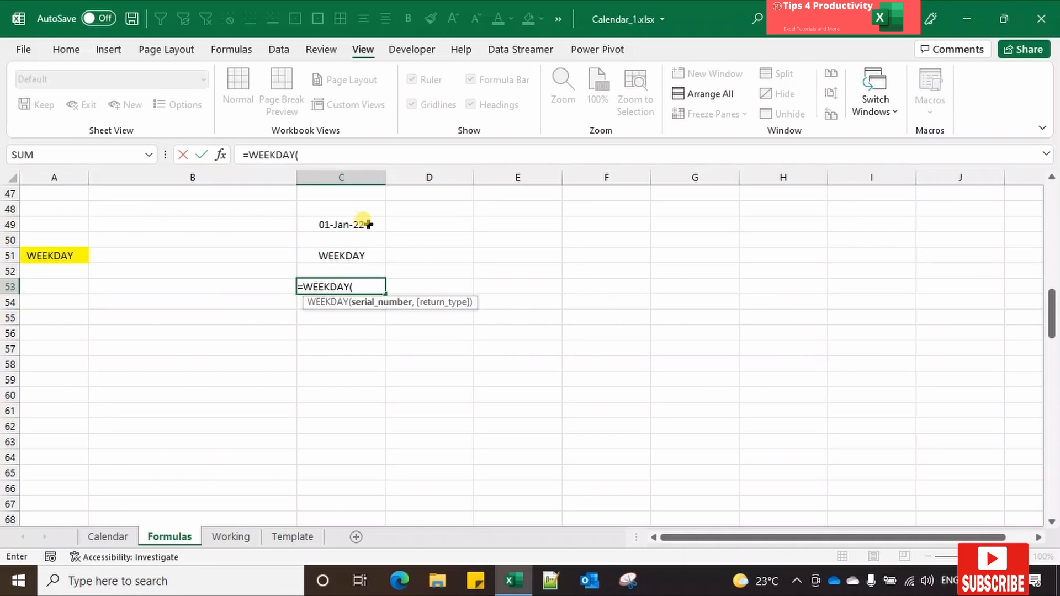
{"action": "left_click", "coordinate": [365, 224]}
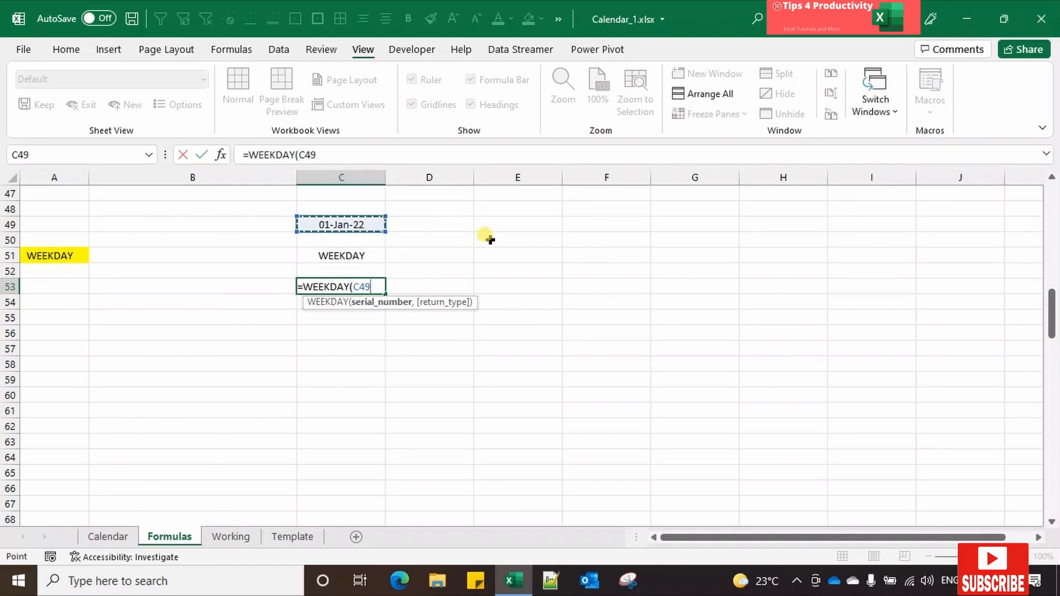
{"action": "type", "text": ","}
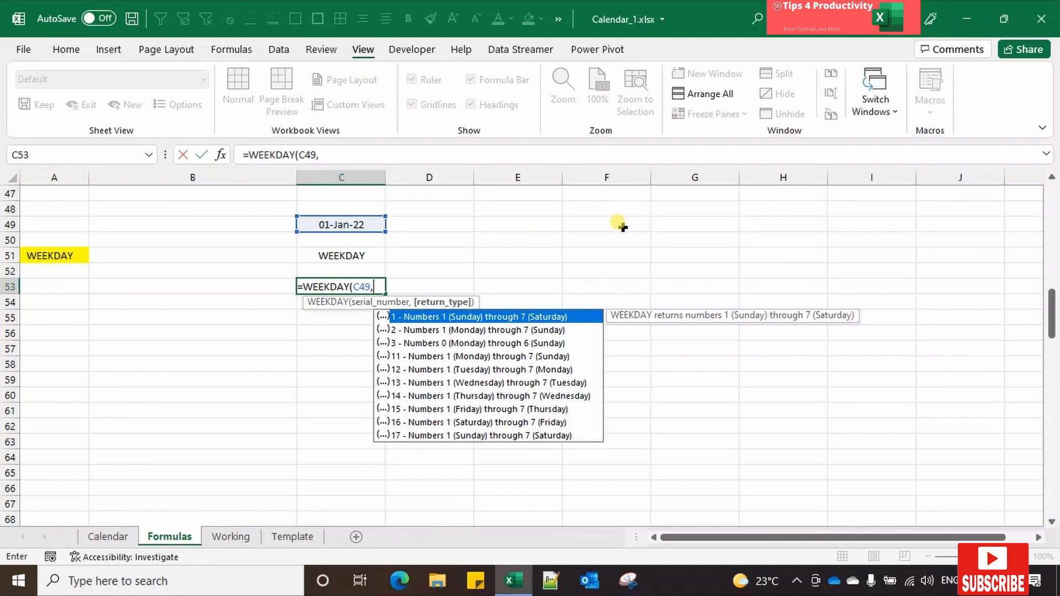
Step: Review the WEEKDAY return types, set the argument to 11 (Monday through Sunday) and enter the formula
{"action": "key", "text": "Down"}
{"action": "key", "text": "Down"}
{"action": "key", "text": "Down"}
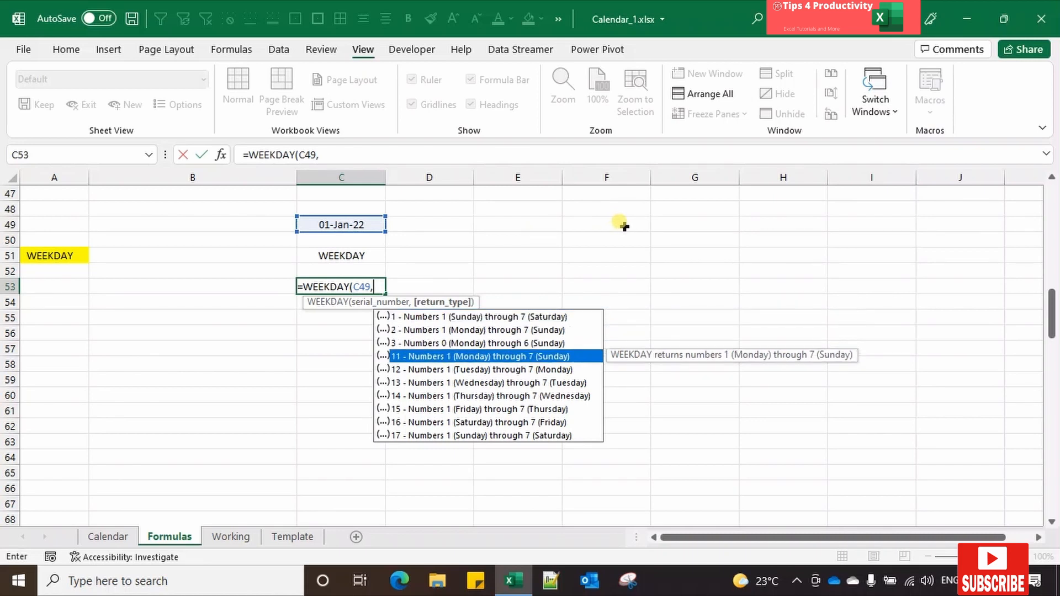
{"action": "key", "text": "Up"}
{"action": "key", "text": "Down"}
{"action": "key", "text": "Down"}
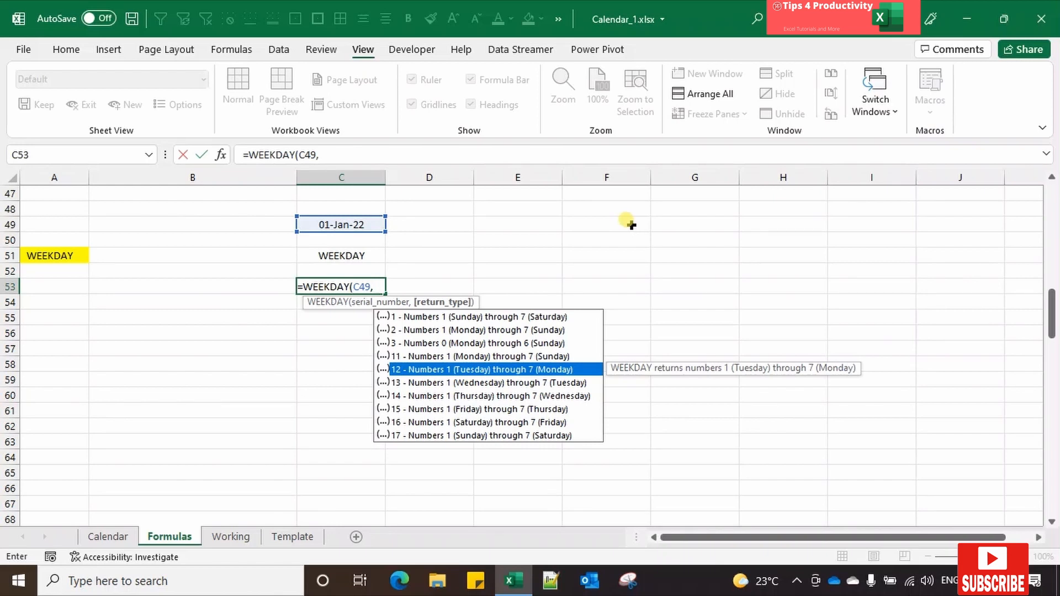
{"action": "key", "text": "Down"}
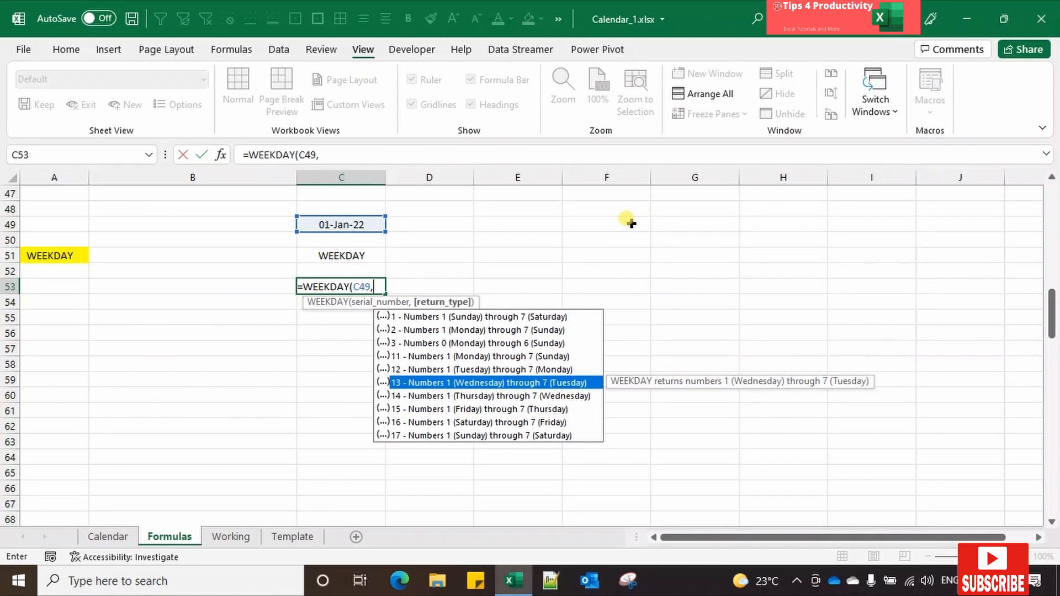
{"action": "key", "text": "Up"}
{"action": "key", "text": "Up"}
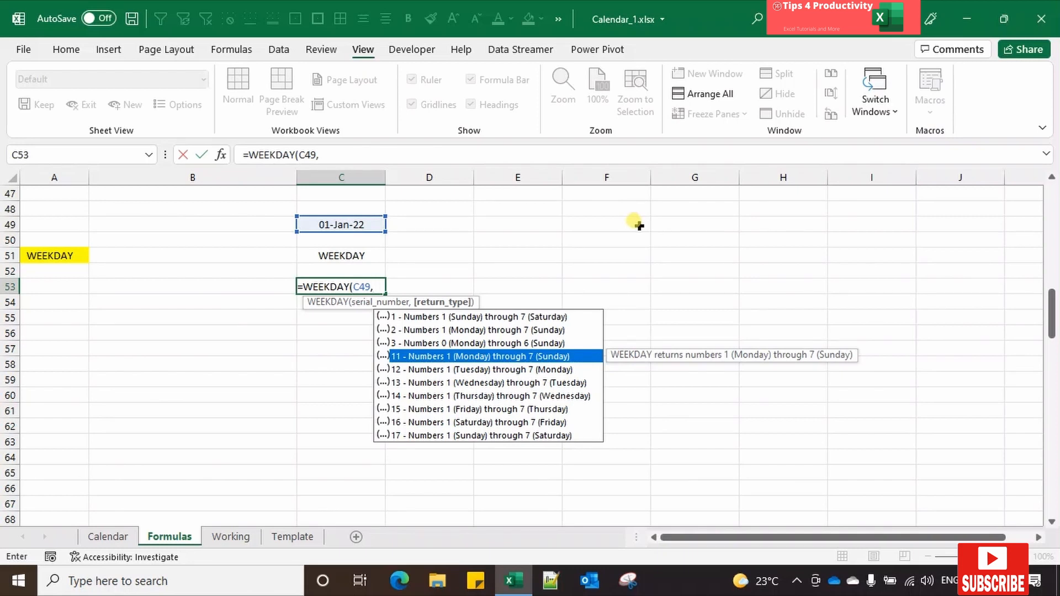
{"action": "type", "text": "11)"}
{"action": "key", "text": "Return"}
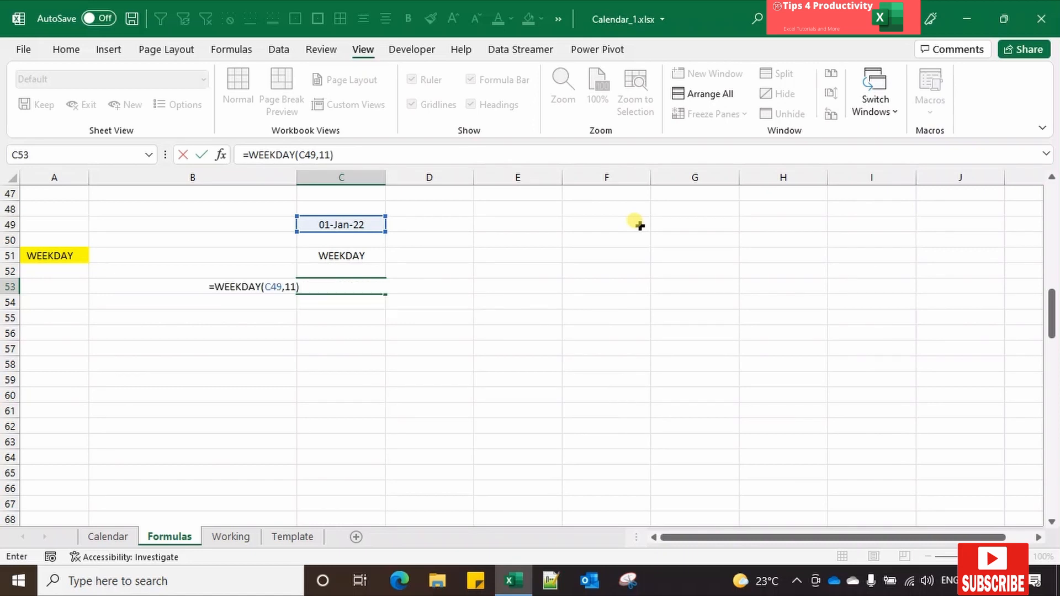
Step: Check the formula's weekday number for 1 January 2022 against the system calendar
{"action": "key", "text": "Up"}
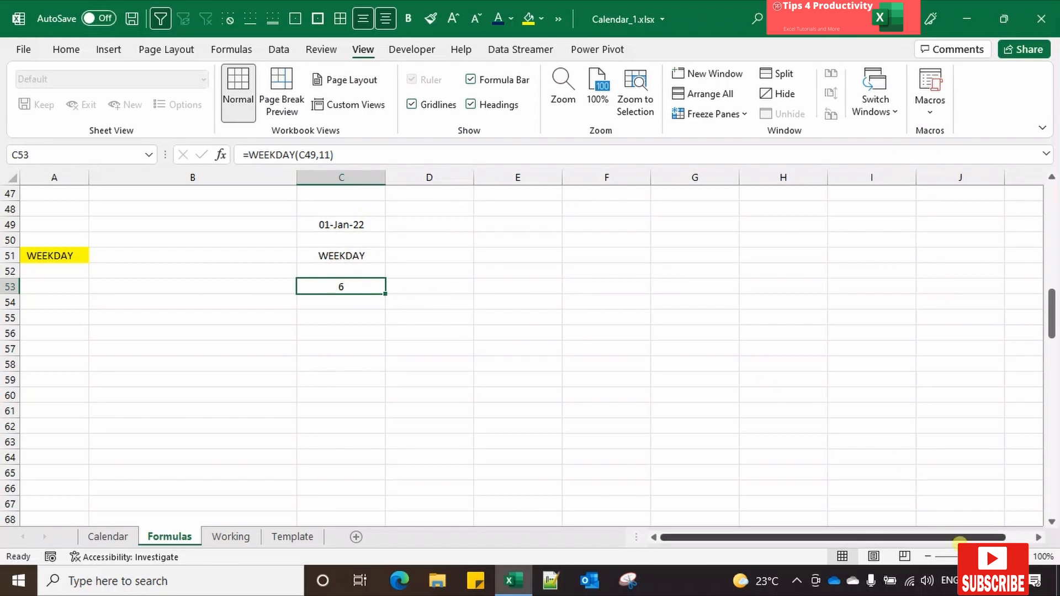
{"action": "left_click", "coordinate": [994, 581]}
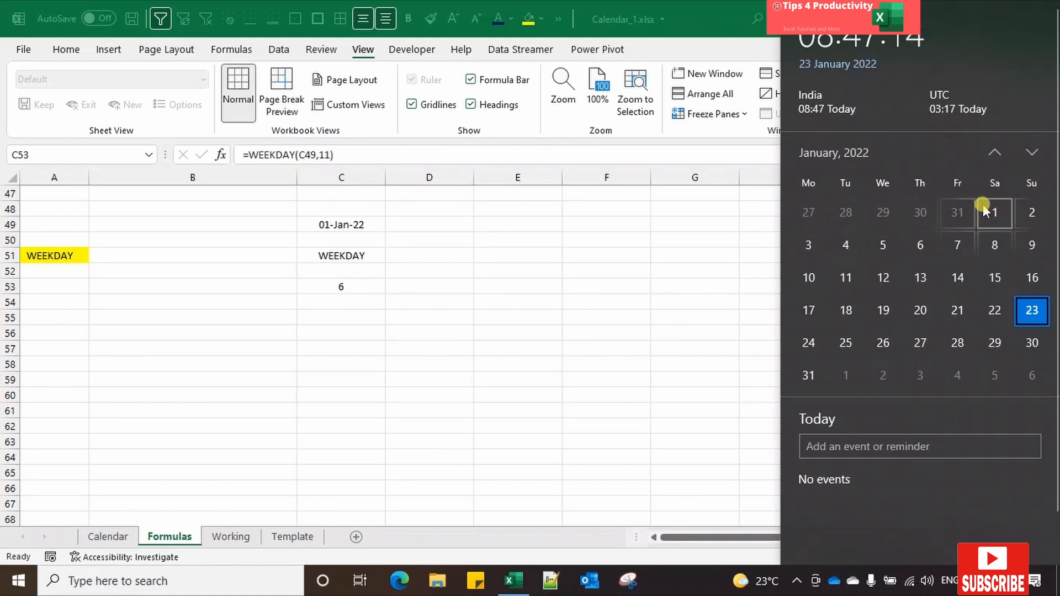
{"action": "left_click", "coordinate": [358, 288]}
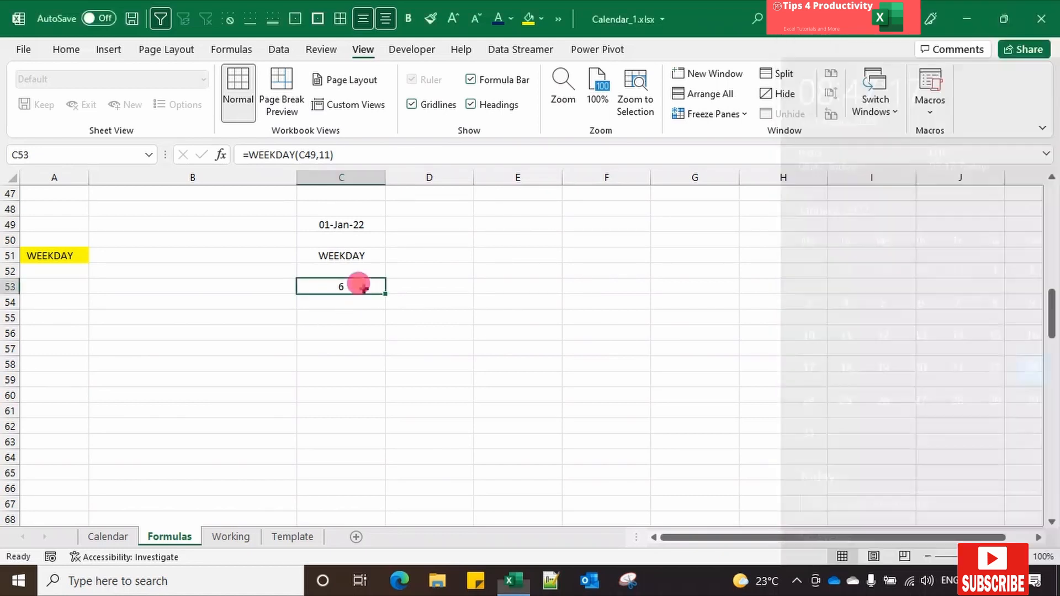
Step: Set the WEEKDAY return type in C53 to 12 (Tuesday through Monday) and compare it with 1 January 2022 in the system calendar
{"action": "left_click", "coordinate": [329, 155]}
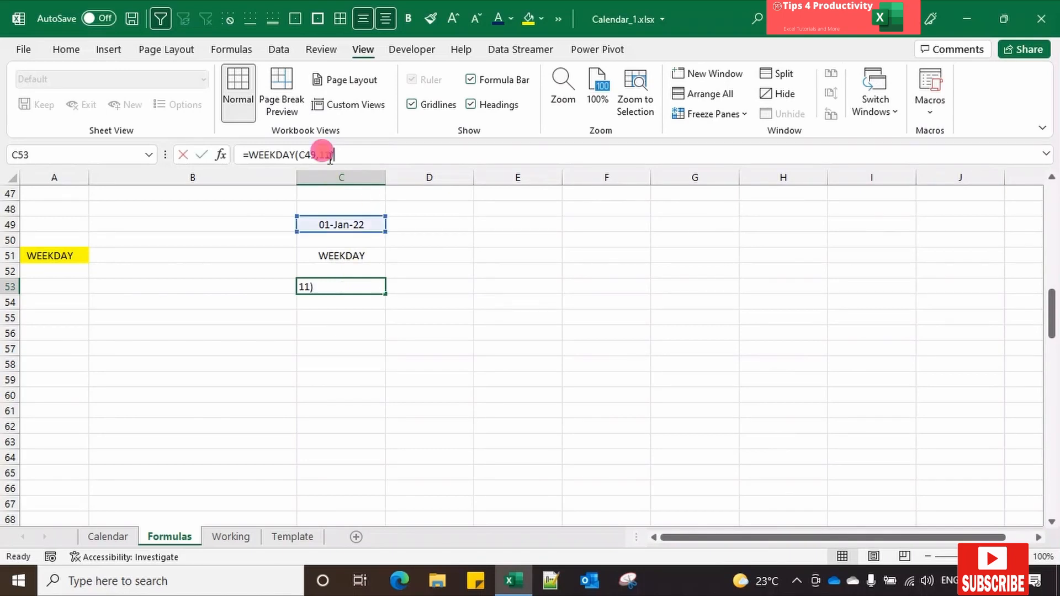
{"action": "key", "text": "BackSpace"}
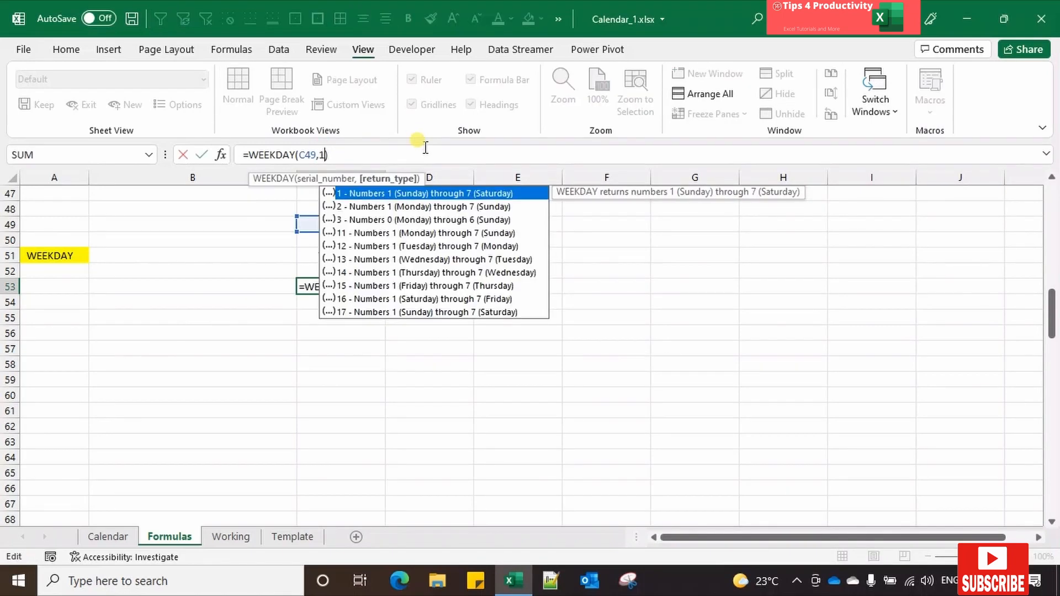
{"action": "type", "text": "2"}
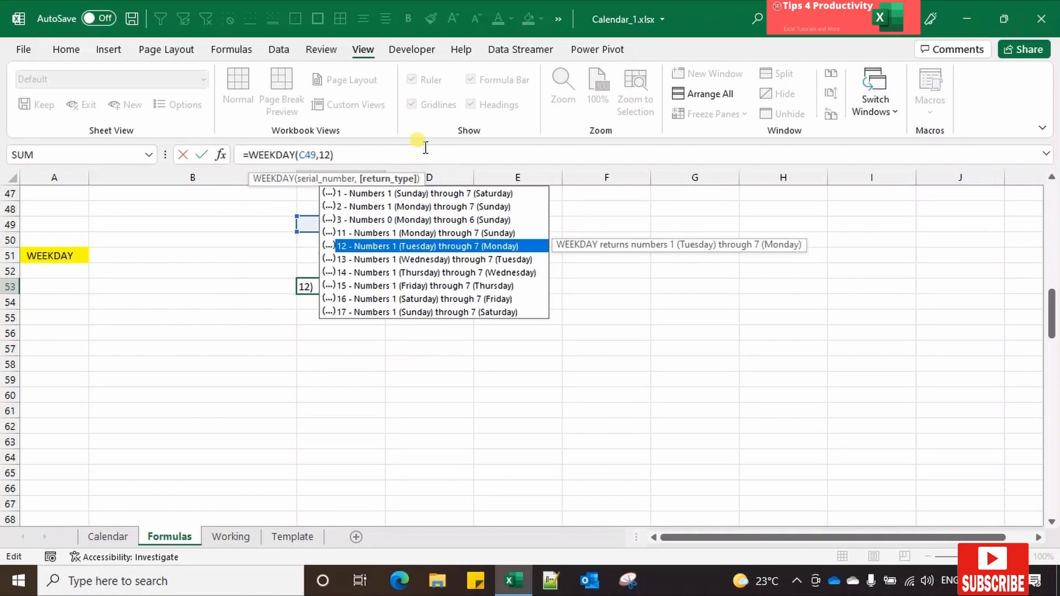
{"action": "key", "text": "Tab"}
{"action": "key", "text": "Return"}
{"action": "key", "text": "Up"}
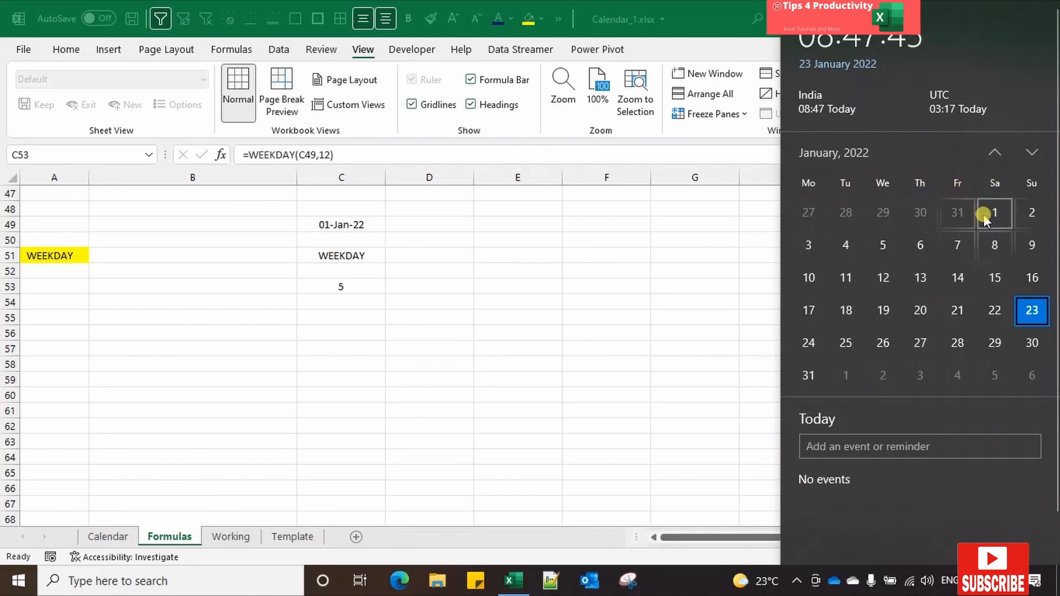
{"action": "left_click", "coordinate": [351, 283]}
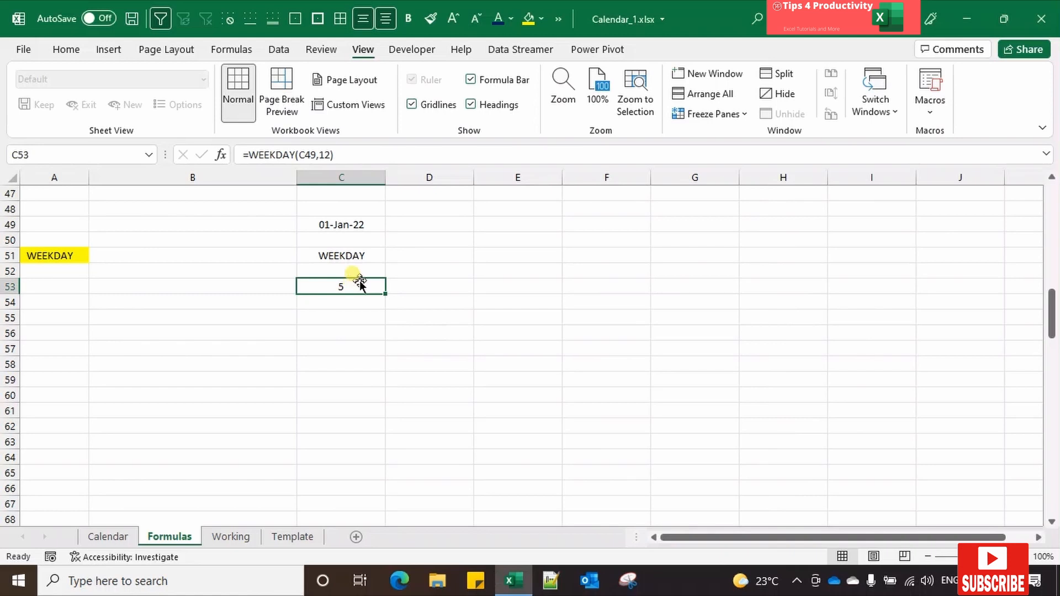
Step: Start a list of return types by entering 11 in cell A53 and "mon-sun" in cell B53
{"action": "key", "text": "Right"}
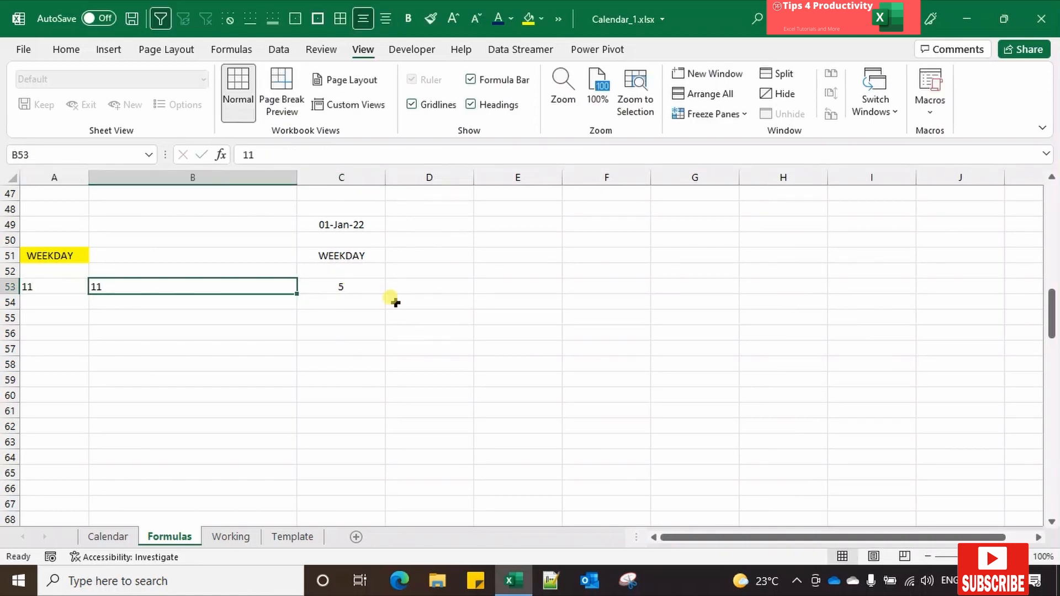
{"action": "type", "text": "m"}
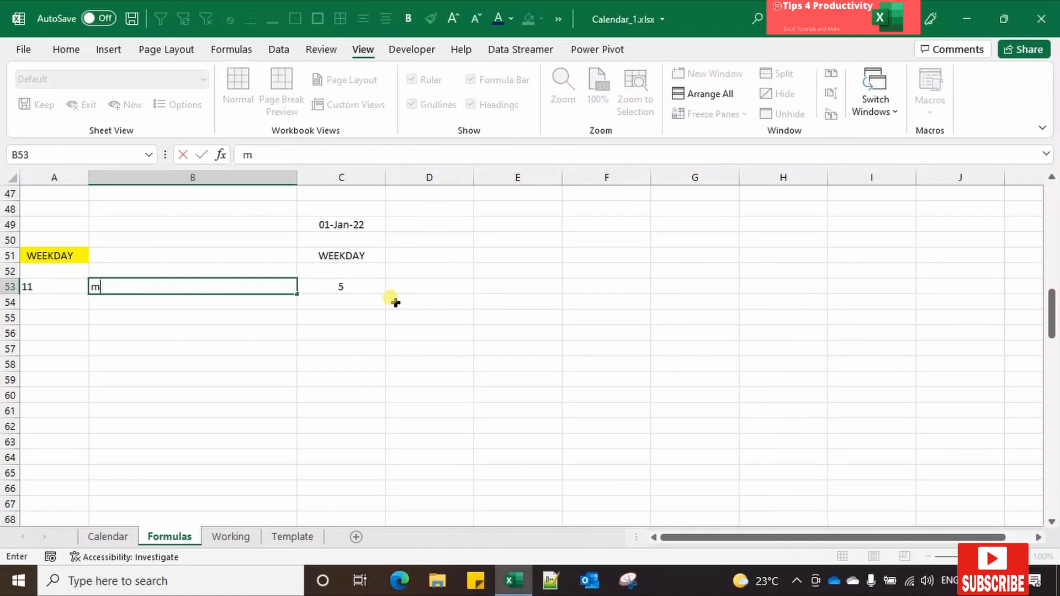
{"action": "type", "text": "on-sun"}
{"action": "key", "text": "Return"}
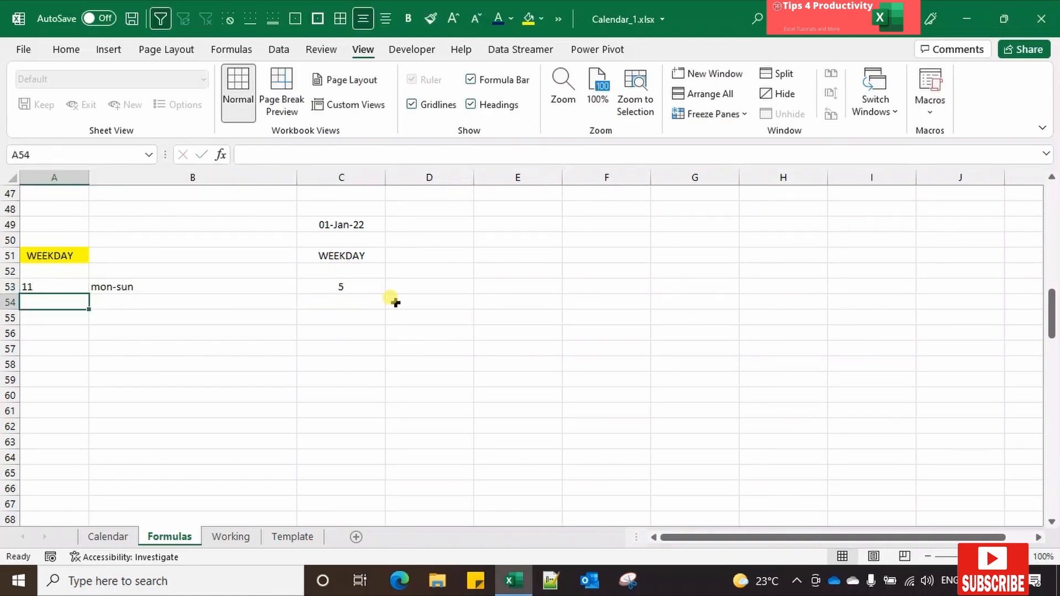
Step: Add return types 12 in cell A54 and 13 in cell A55
{"action": "type", "text": "12"}
{"action": "key", "text": "Return"}
{"action": "type", "text": "3"}
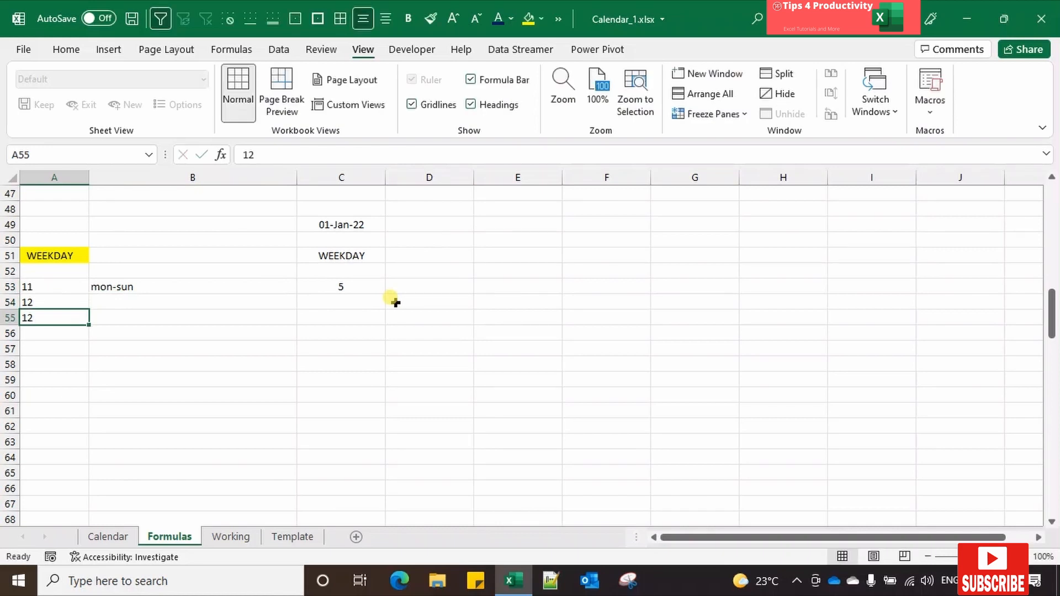
{"action": "key", "text": "Return"}
{"action": "type", "text": "1"}
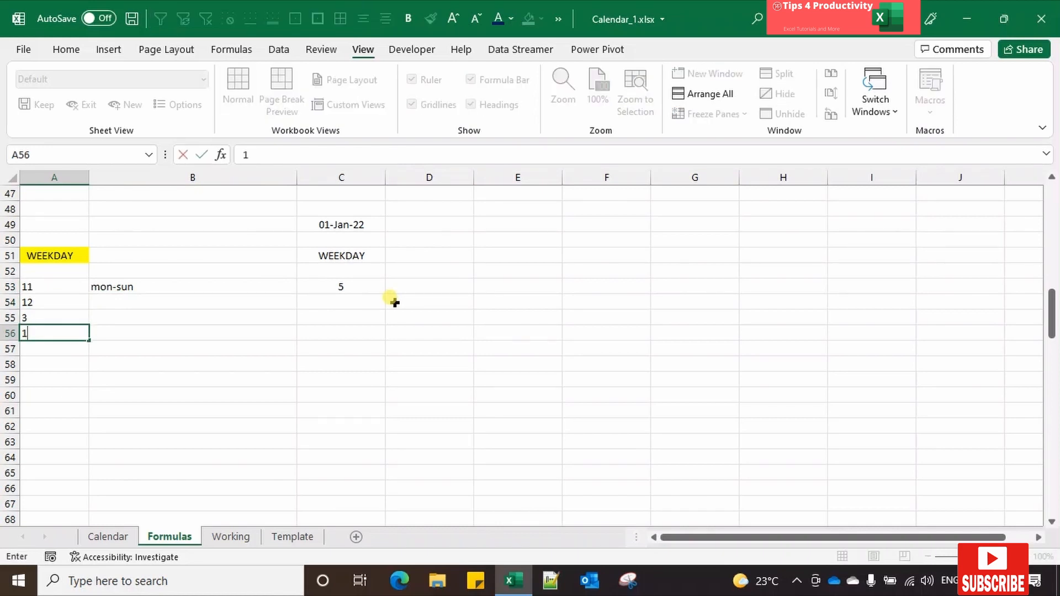
{"action": "key", "text": "Up"}
{"action": "type", "text": "13"}
{"action": "key", "text": "ctrl+Return"}
Step: Extend the number series in A53:A55 down to 17 in cell A59
{"action": "key", "text": "Up"}
{"action": "key", "text": "Up"}
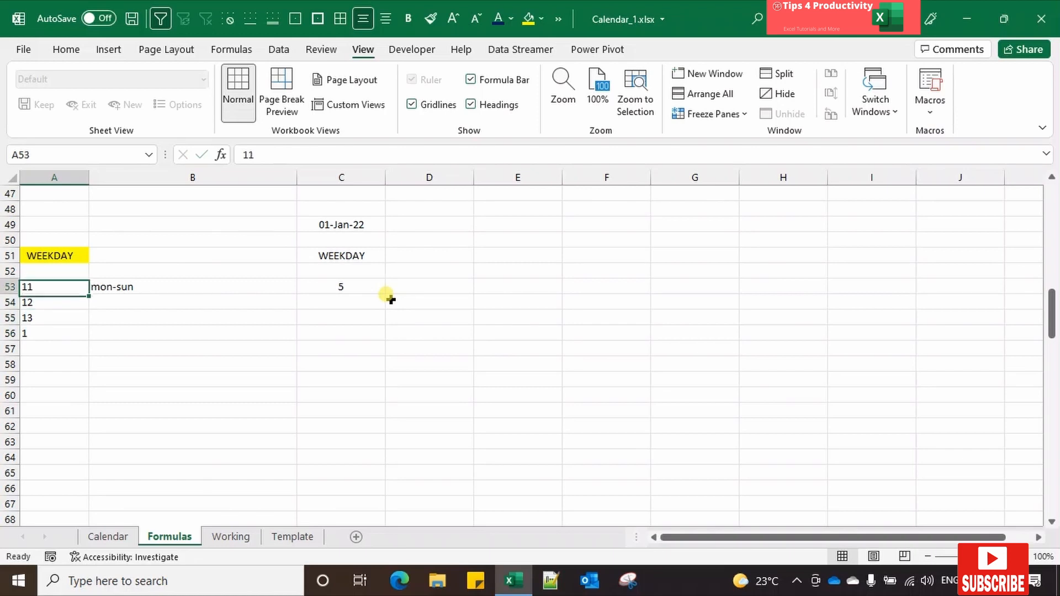
{"action": "key", "text": "shift+Down"}
{"action": "key", "text": "shift+Down"}
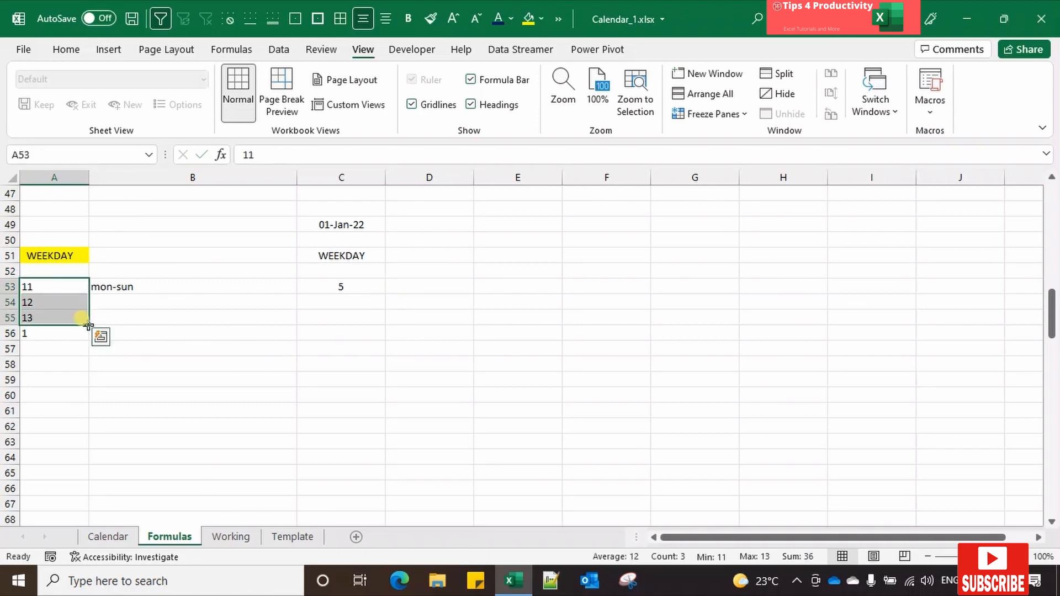
{"action": "left_click_drag", "start_coordinate": [89, 325], "coordinate": [83, 384]}
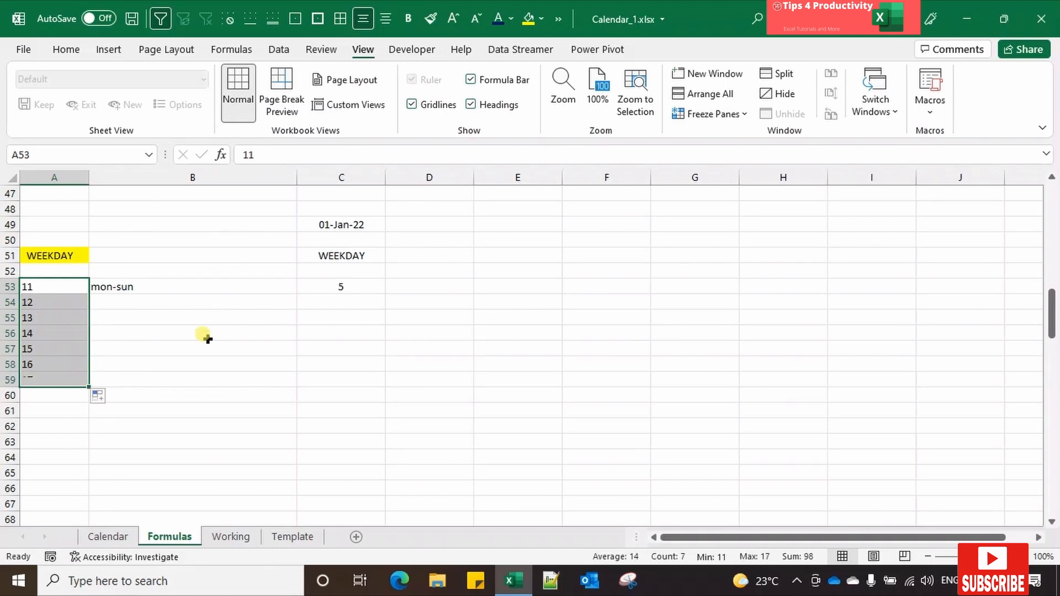
Step: Enter the day ranges "tue-mon" in B54 and "wed-tue" in B55
{"action": "left_click", "coordinate": [182, 302]}
{"action": "type", "text": "tu"}
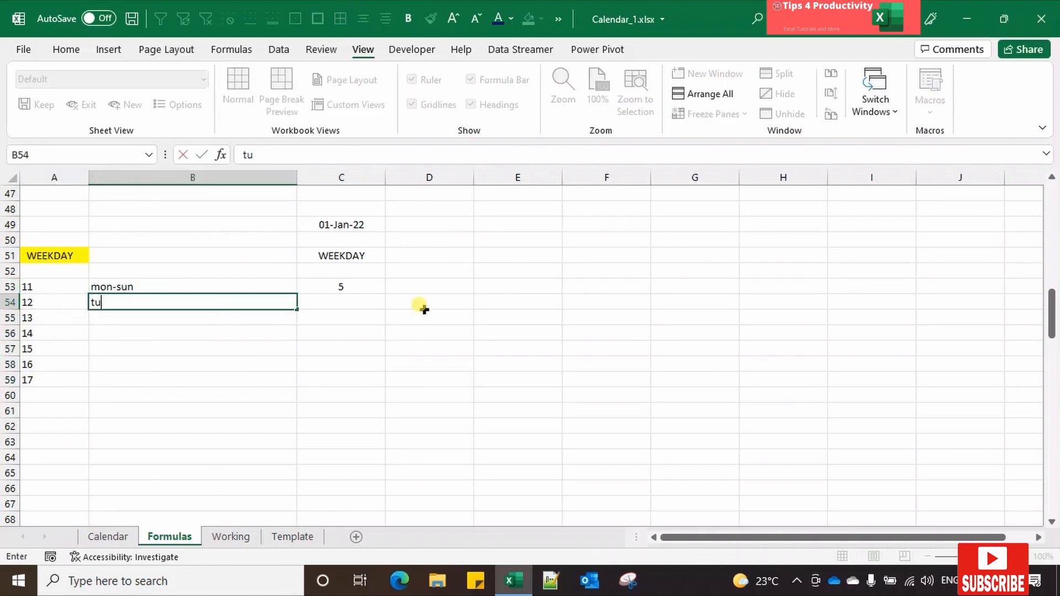
{"action": "type", "text": "e-mon"}
{"action": "key", "text": "Return"}
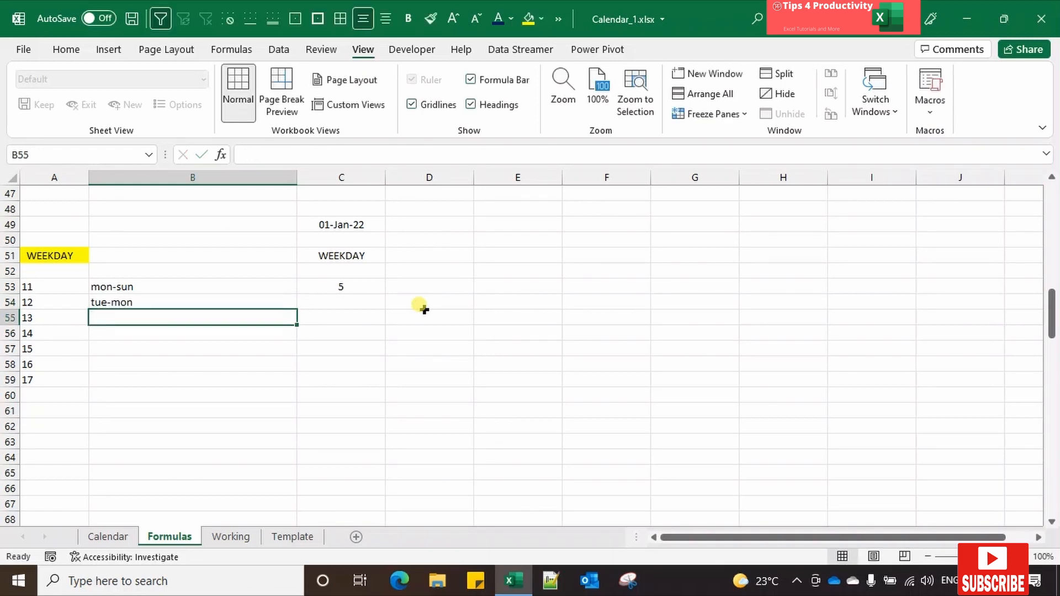
{"action": "type", "text": "wed"}
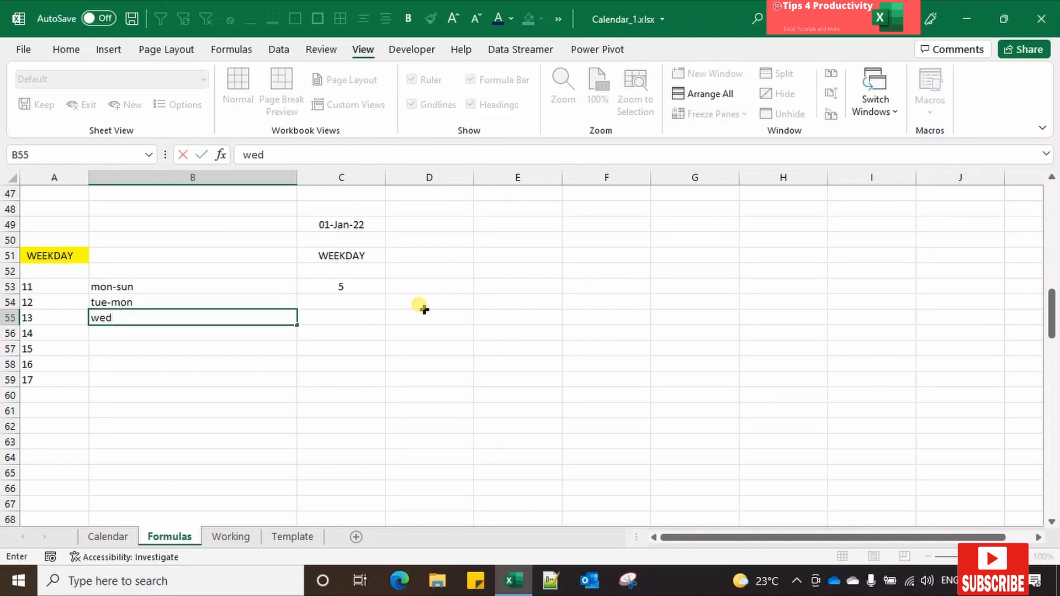
{"action": "type", "text": "-tue"}
{"action": "key", "text": "Return"}
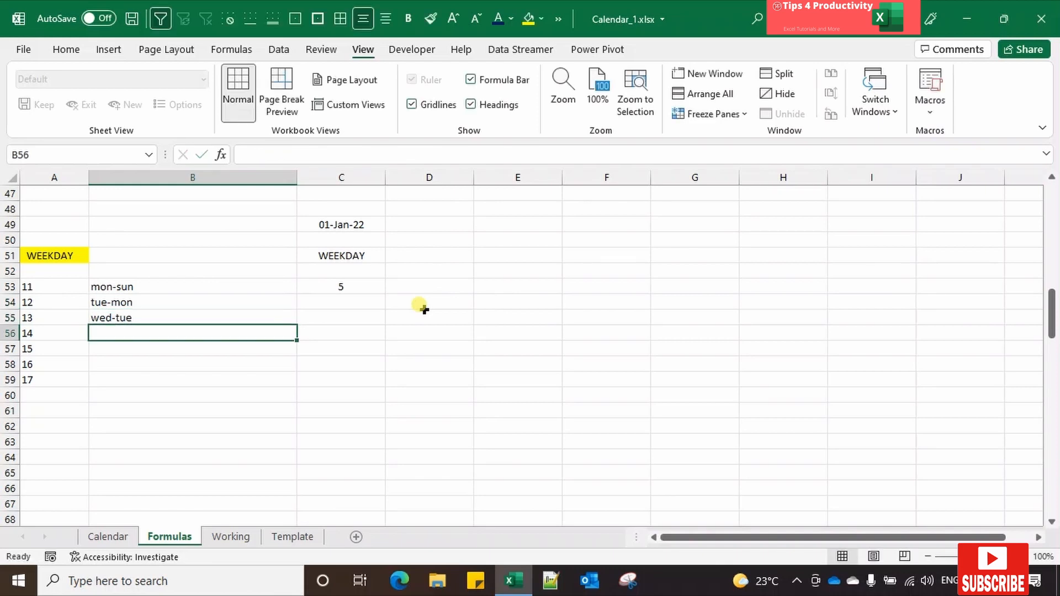
Step: Enter the day ranges "thu-wed" in B56 and "fri-thu" in B57
{"action": "type", "text": "thu-"}
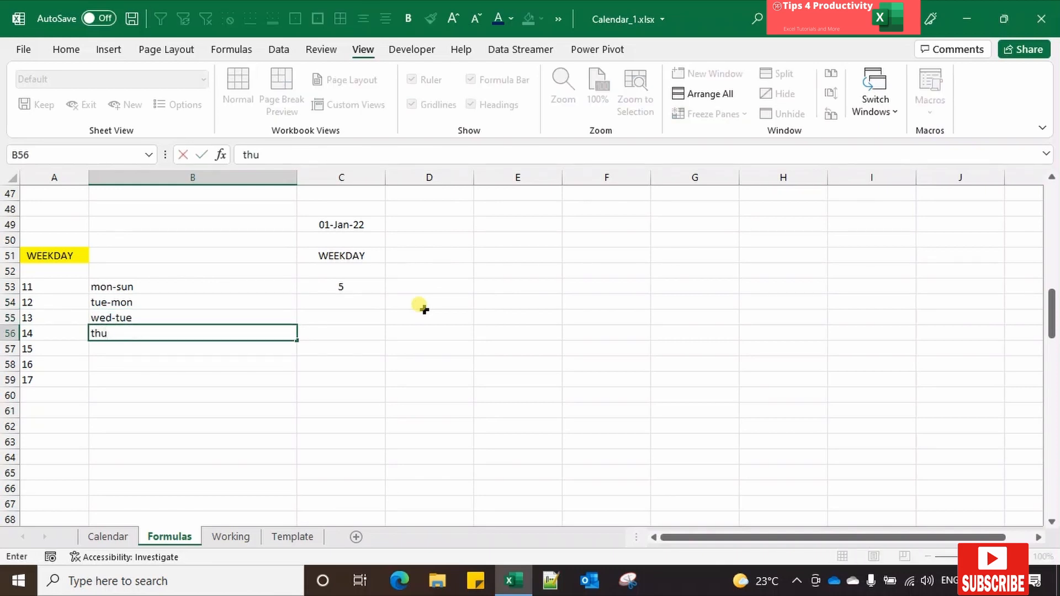
{"action": "type", "text": "wed"}
{"action": "key", "text": "Return"}
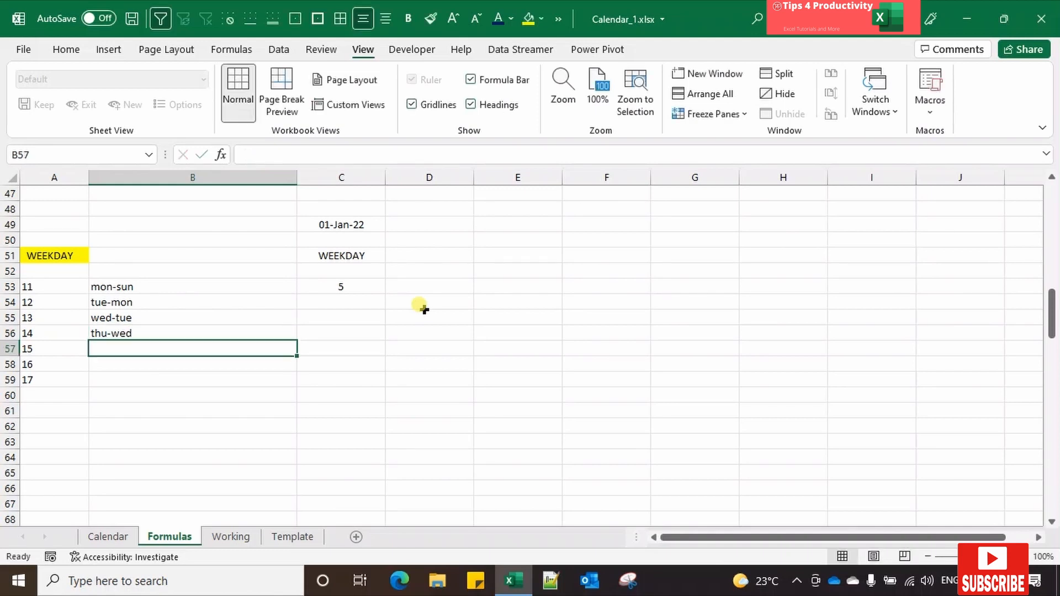
{"action": "type", "text": "fri-th"}
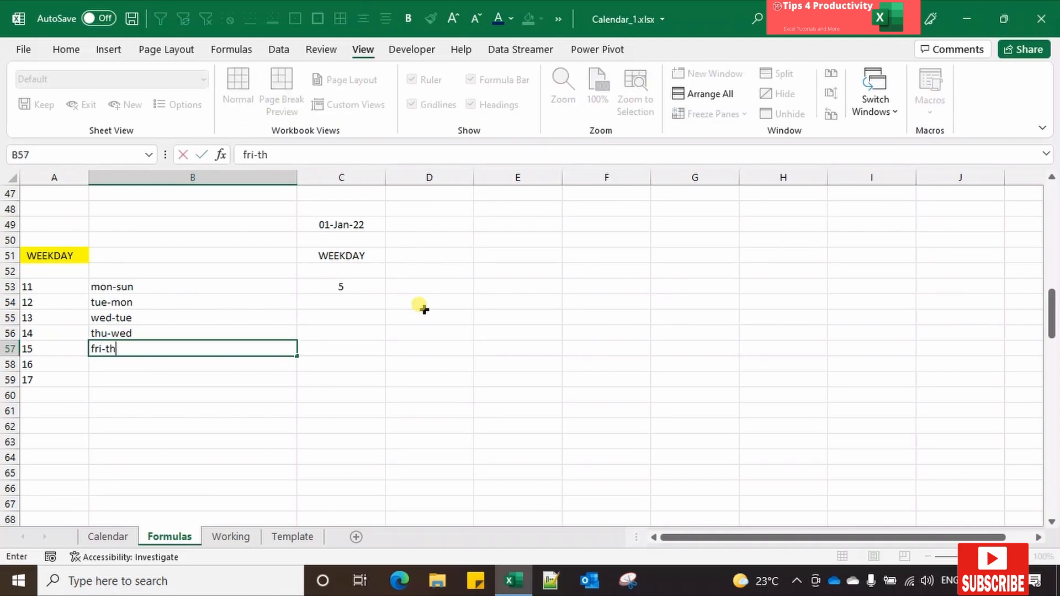
{"action": "type", "text": "u"}
{"action": "key", "text": "Return"}
Step: Enter the day ranges "sat-fri" in B58 and "sun-sat" in B59
{"action": "type", "text": "sat"}
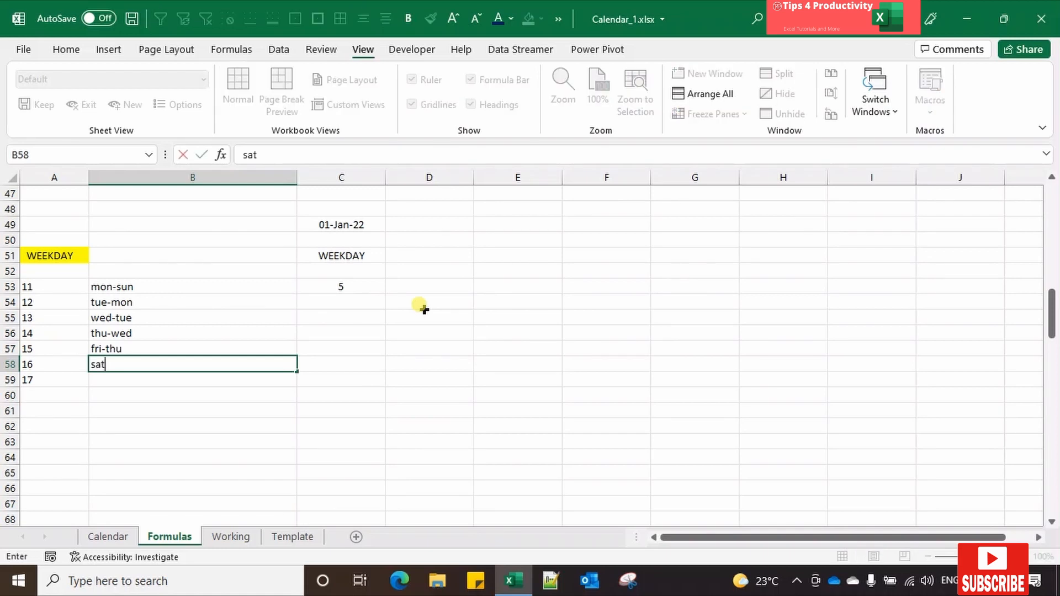
{"action": "type", "text": "-fri"}
{"action": "key", "text": "Return"}
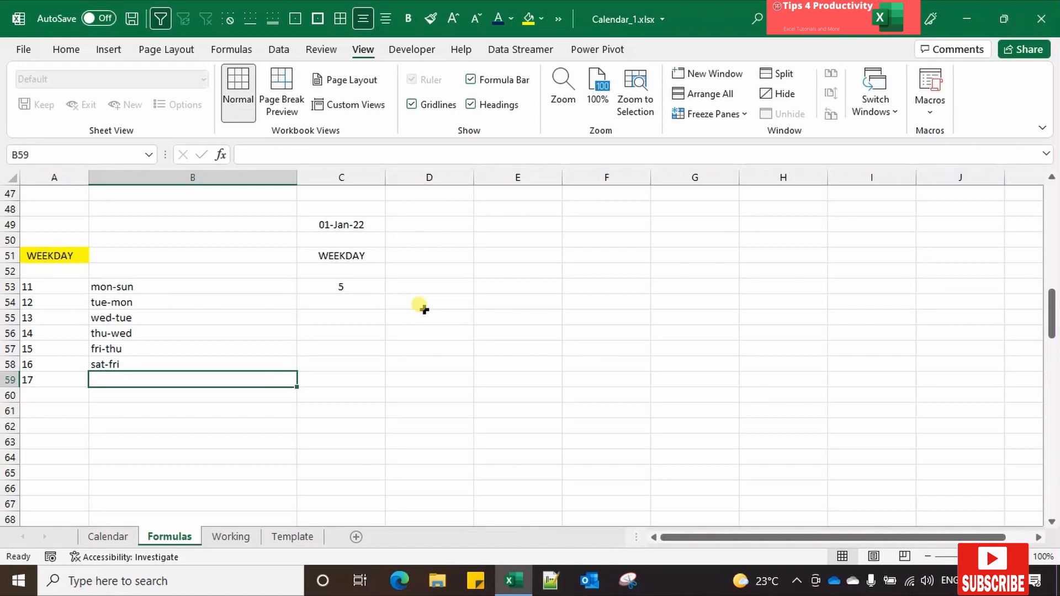
{"action": "type", "text": "sun"}
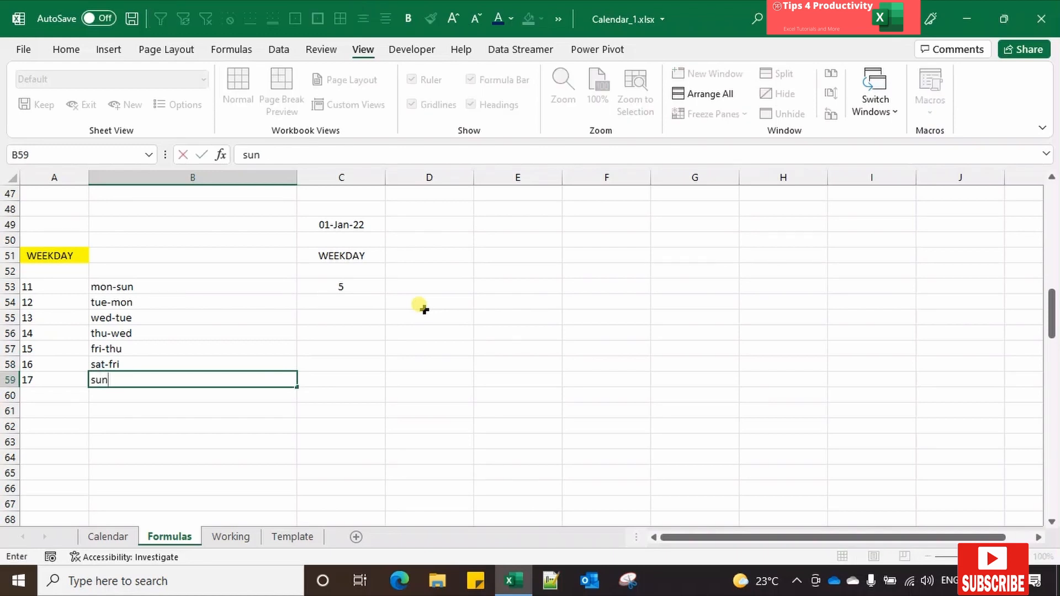
{"action": "type", "text": "-sat"}
{"action": "key", "text": "Tab"}
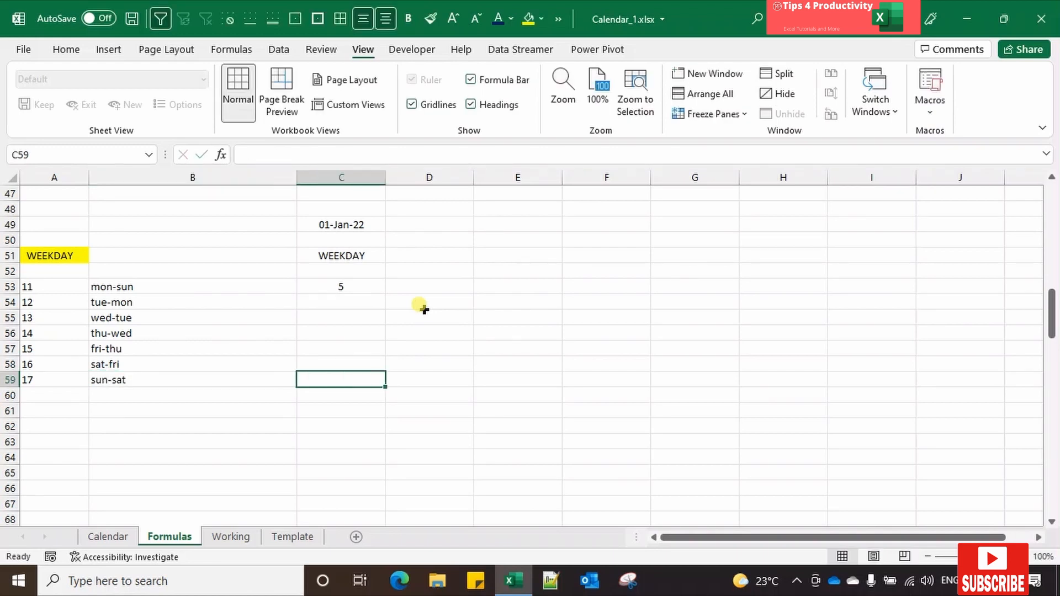
Step: Change the formula in C53 to =WEEKDAY($C$49,A53), using an absolute date reference and the listed return type
{"action": "left_click", "coordinate": [365, 281]}
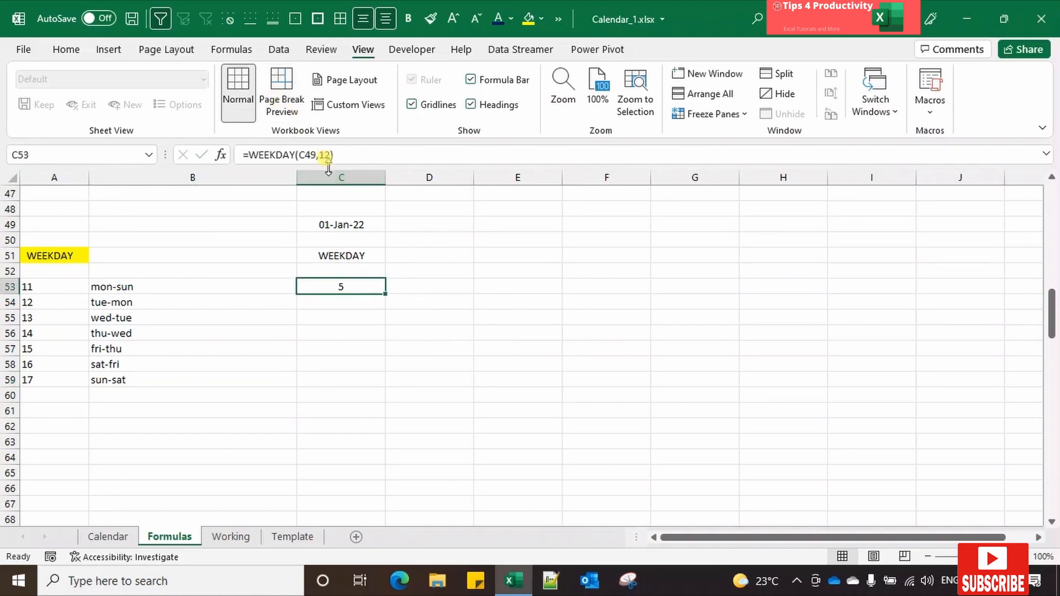
{"action": "left_click_drag", "start_coordinate": [320, 157], "coordinate": [333, 159]}
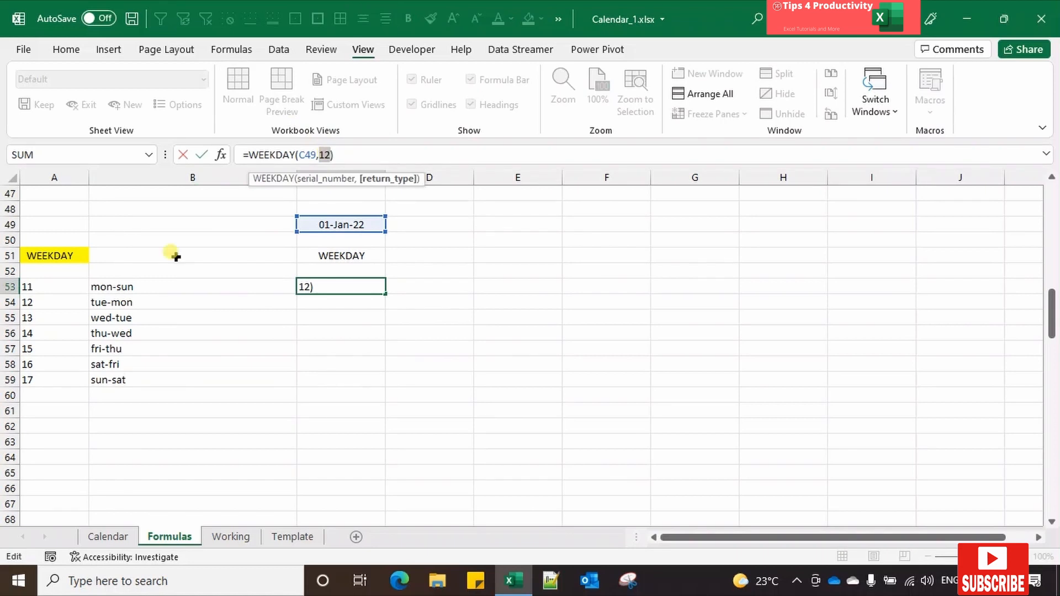
{"action": "left_click", "coordinate": [42, 286]}
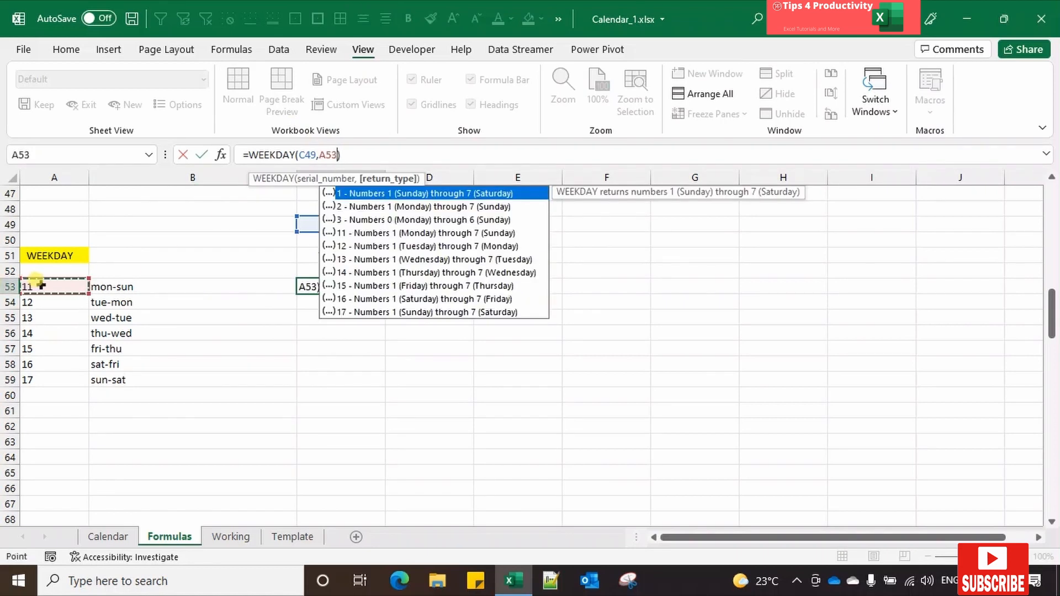
{"action": "left_click", "coordinate": [302, 155]}
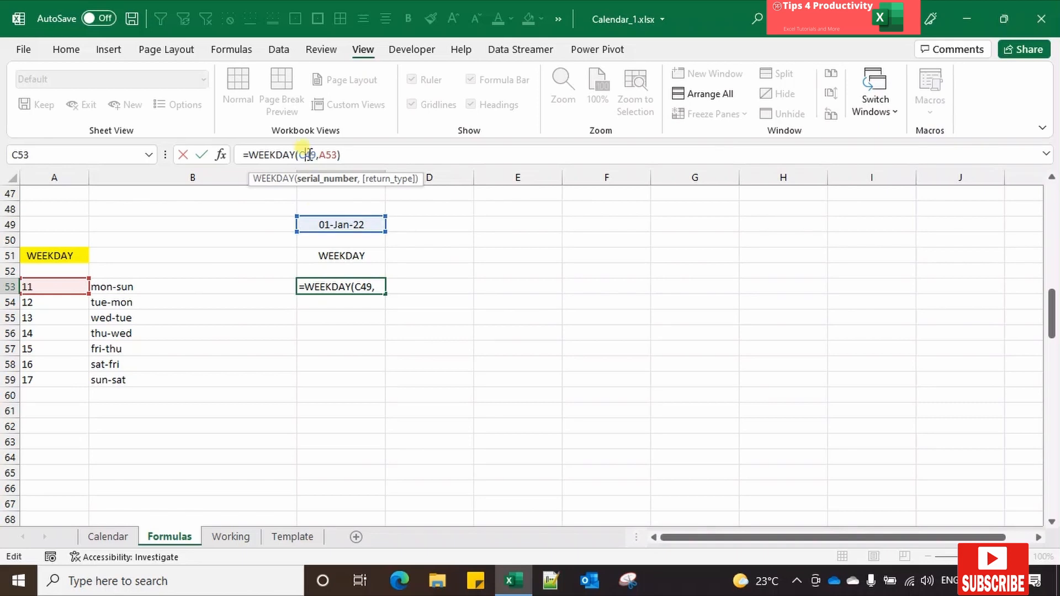
{"action": "key", "text": "F4"}
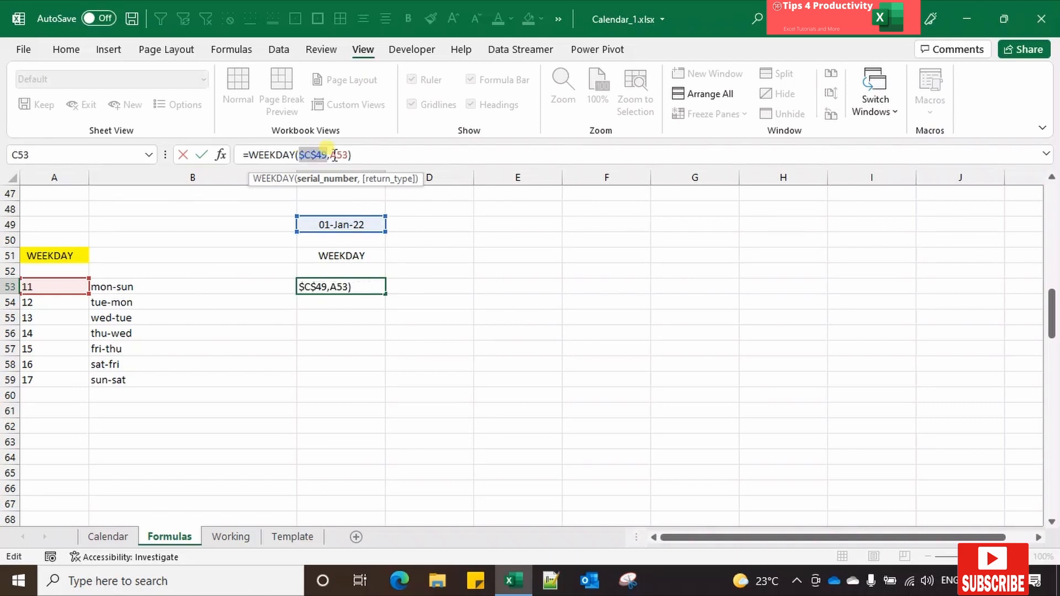
{"action": "key", "text": "Return"}
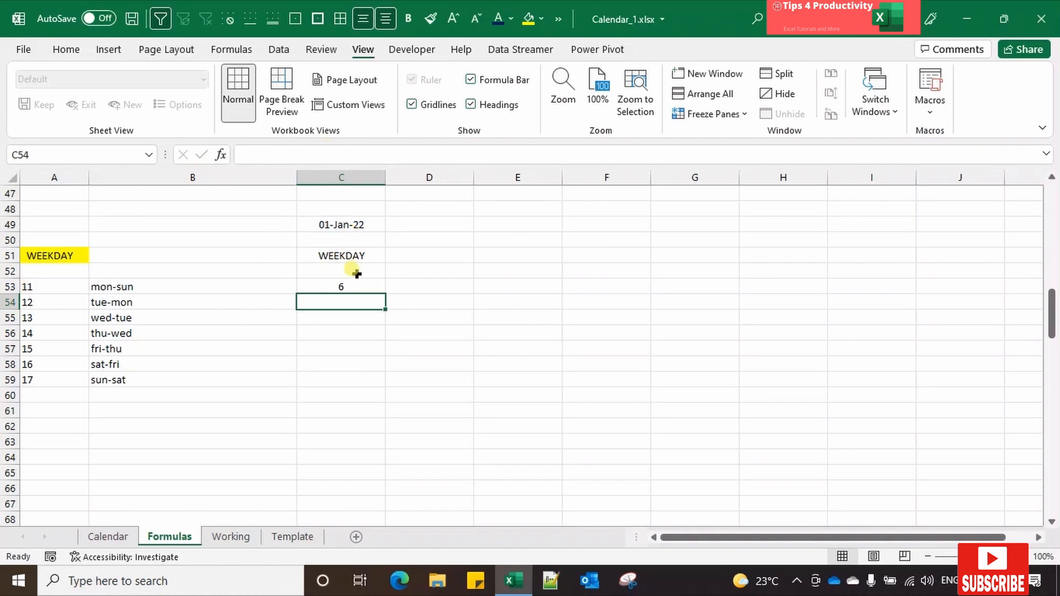
Step: Fill the WEEKDAY formula from C53 down to C59 and compare the results with the day ranges
{"action": "left_click", "coordinate": [365, 285]}
{"action": "left_click_drag", "start_coordinate": [384, 300], "coordinate": [364, 381]}
{"action": "left_click", "coordinate": [151, 290]}
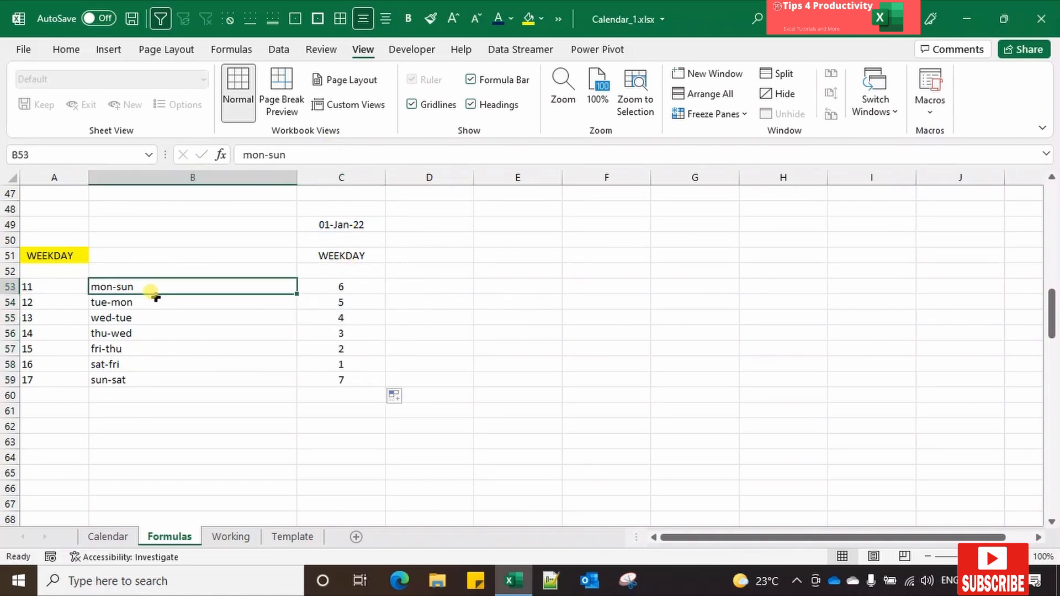
{"action": "left_click", "coordinate": [325, 283]}
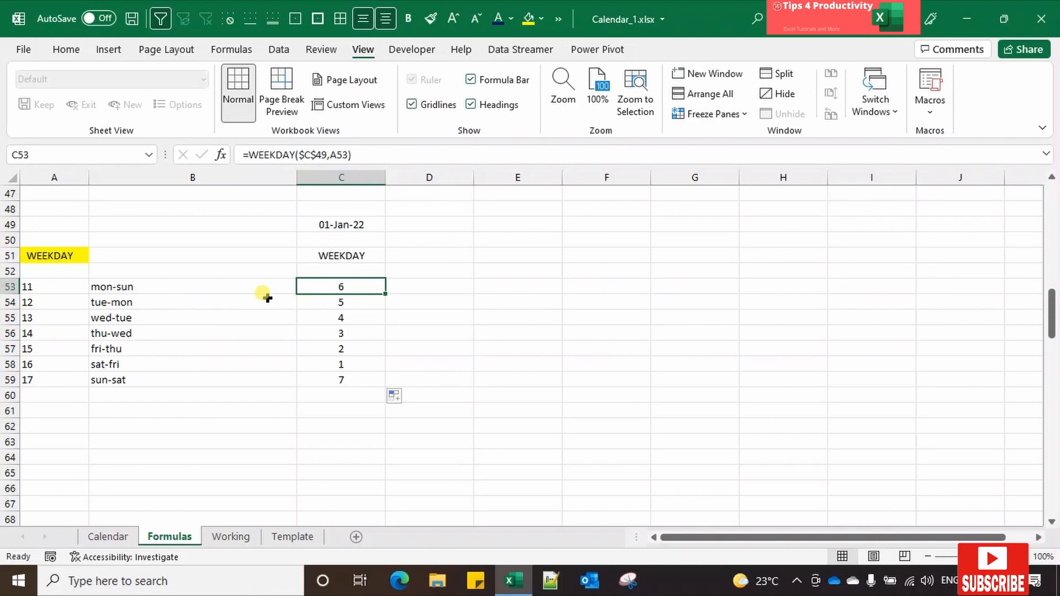
{"action": "left_click", "coordinate": [183, 298]}
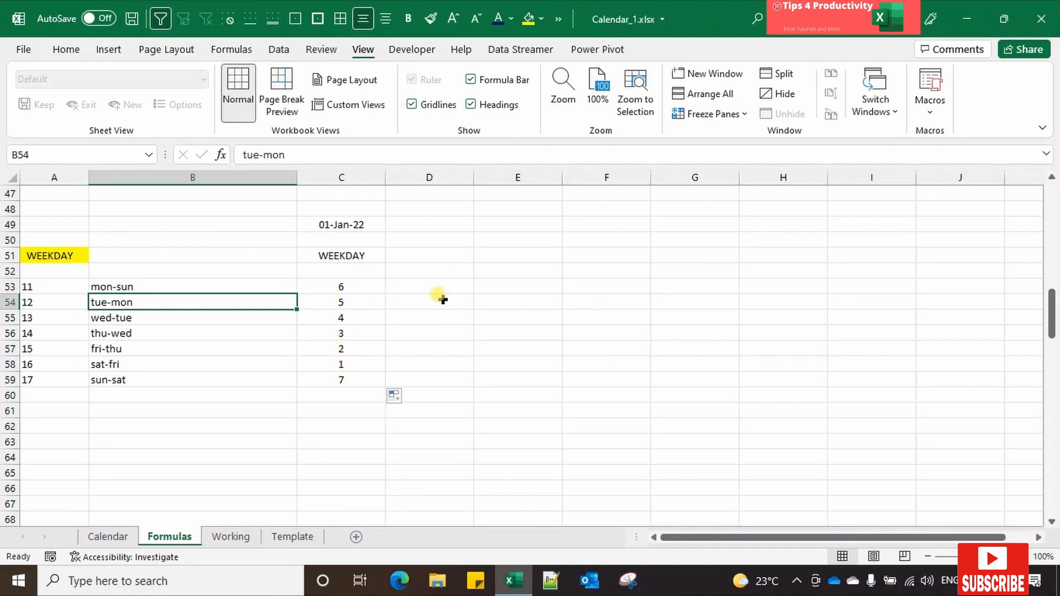
Step: Enter the formula =IF(1=1,"Y","N") in cell C73 of the IF section and check it
{"action": "key", "text": "Left"}
{"action": "key", "text": "Down"}
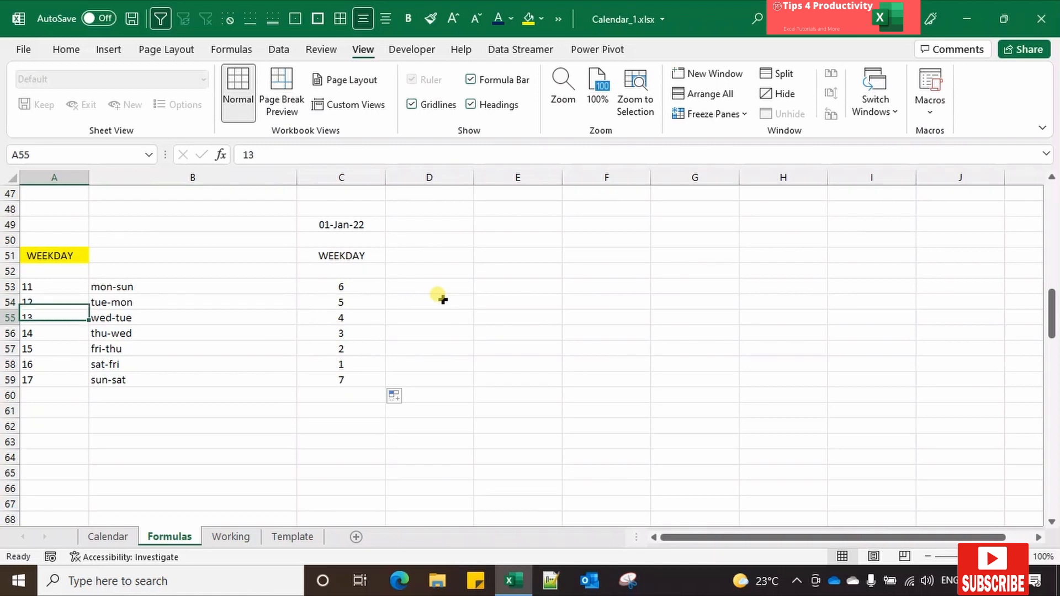
{"action": "key", "text": "Down"}
{"action": "key", "text": "Down"}
{"action": "key", "text": "Down"}
{"action": "key", "text": "Down"}
{"action": "key", "text": "Down"}
{"action": "key", "text": "Down"}
{"action": "key", "text": "Down"}
{"action": "key", "text": "Down"}
{"action": "key", "text": "Down"}
{"action": "key", "text": "Down"}
{"action": "key", "text": "Down"}
{"action": "key", "text": "Down"}
{"action": "key", "text": "Down"}
{"action": "key", "text": "Down"}
{"action": "key", "text": "Down"}
{"action": "key", "text": "Down"}
{"action": "key", "text": "Down"}
{"action": "key", "text": "Down"}
{"action": "key", "text": "Down"}
{"action": "key", "text": "Down"}
{"action": "key", "text": "Down"}
{"action": "key", "text": "Down"}
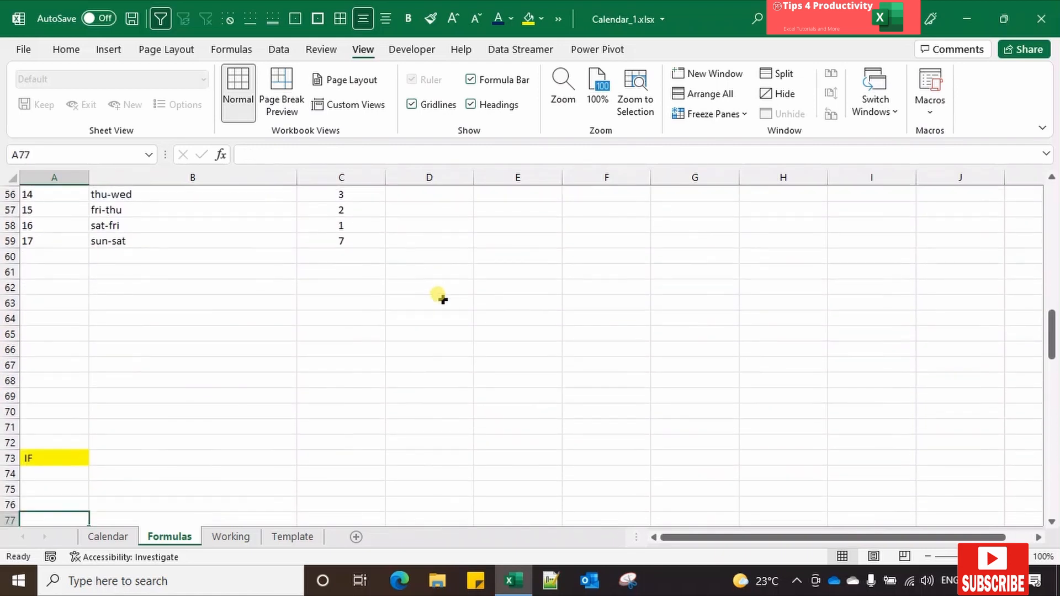
{"action": "key", "text": "Up"}
{"action": "key", "text": "Up"}
{"action": "key", "text": "Up"}
{"action": "key", "text": "Up"}
{"action": "key", "text": "Right"}
{"action": "key", "text": "Right"}
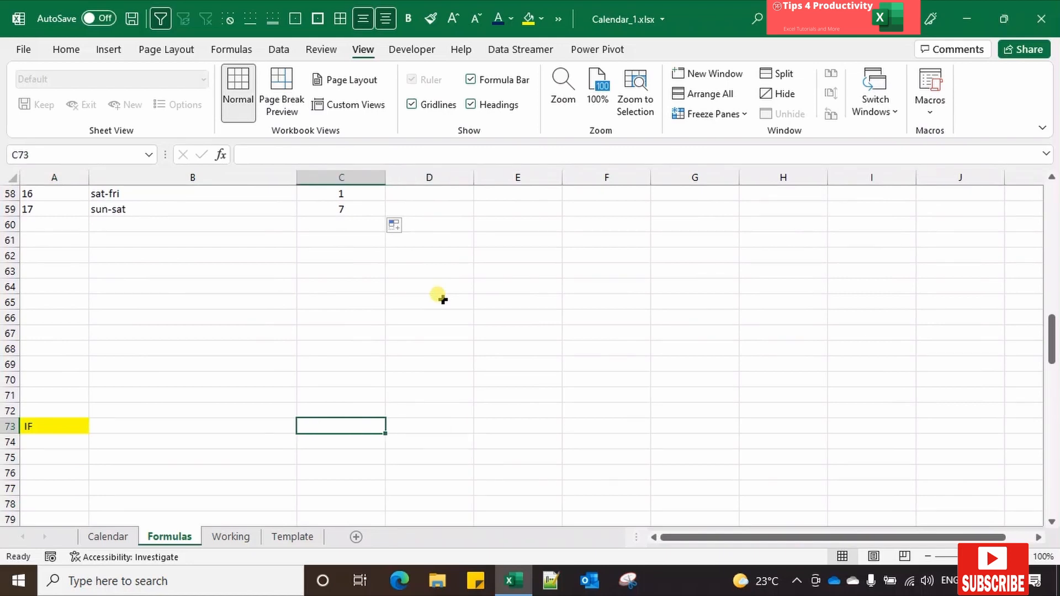
{"action": "type", "text": "=if("}
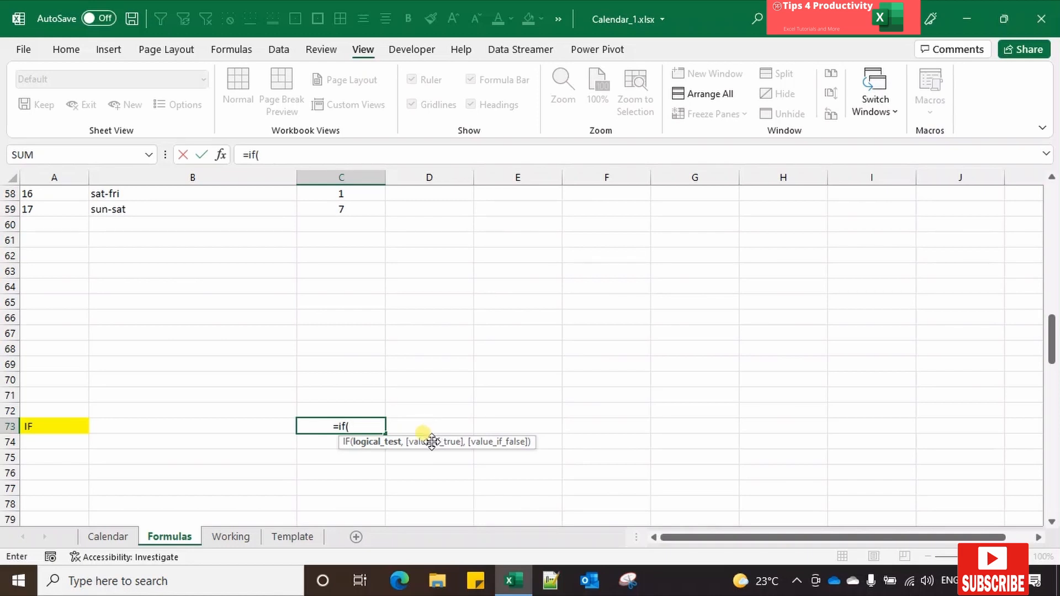
{"action": "type", "text": "1=1"}
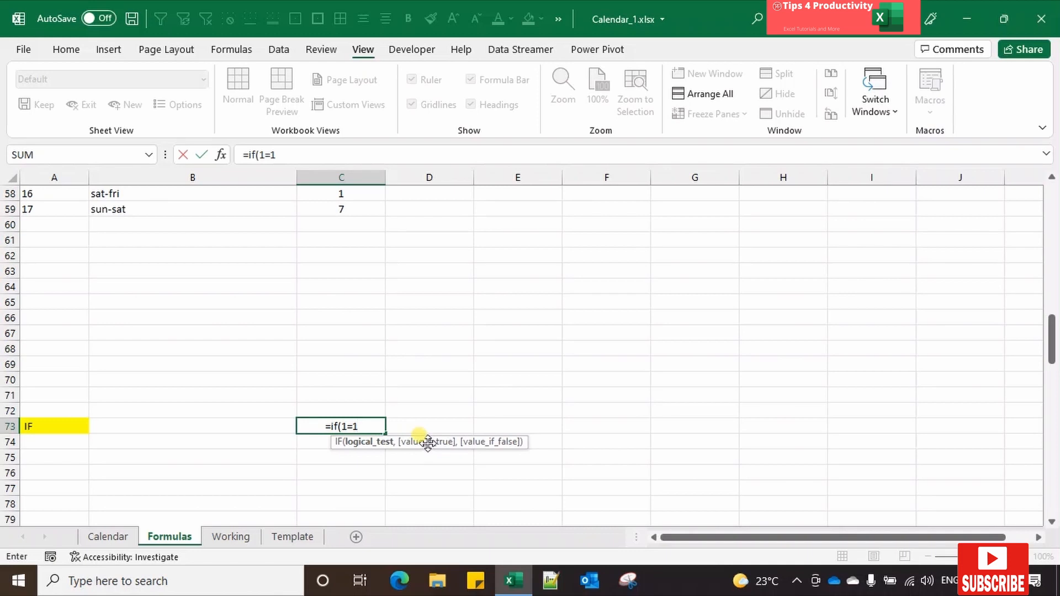
{"action": "type", "text": ","}
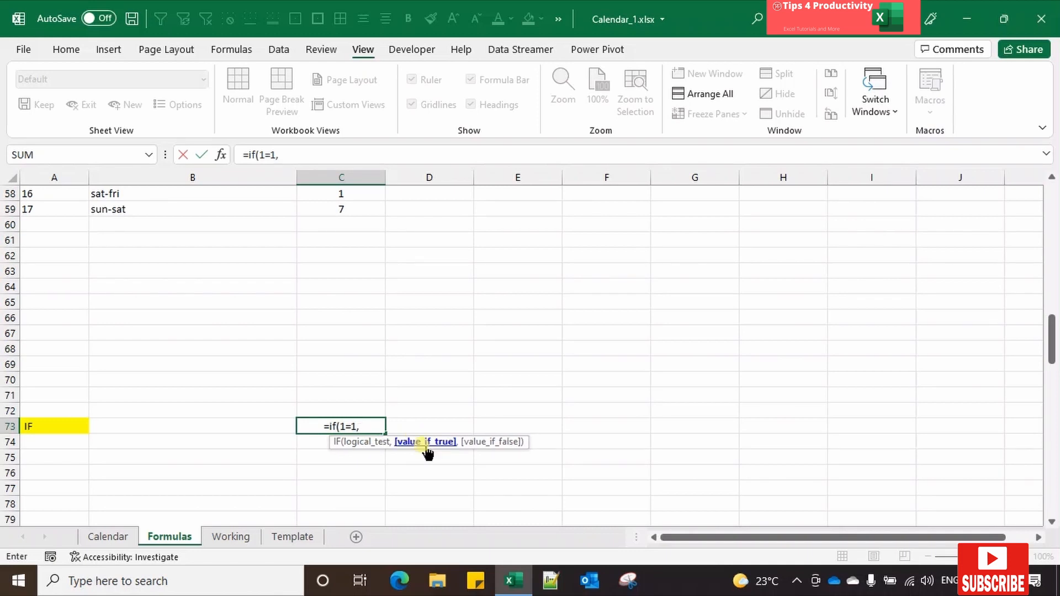
{"action": "type", "text": "\"Y"}
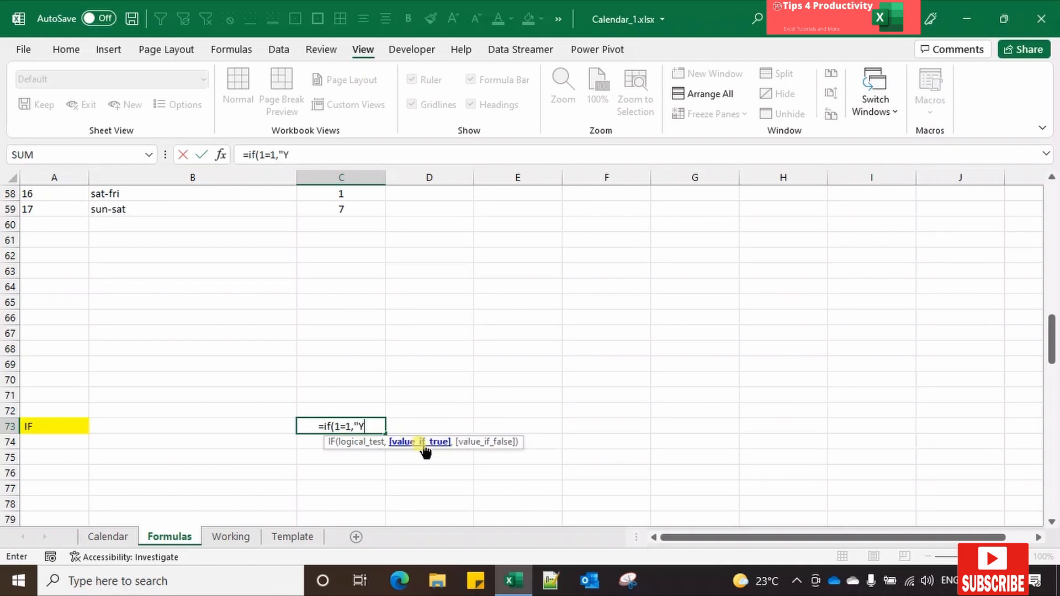
{"action": "type", "text": "\","}
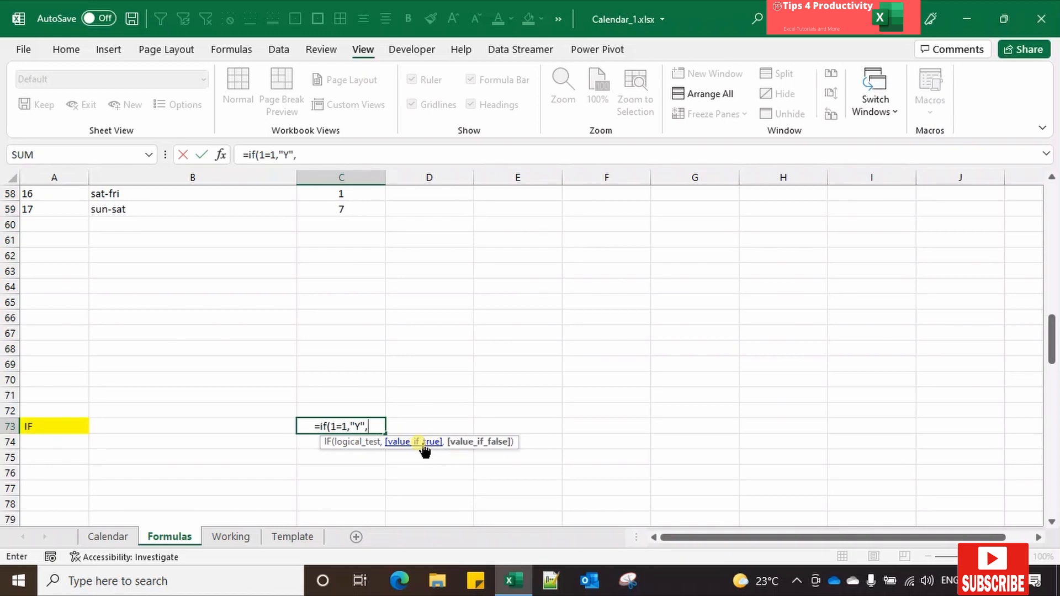
{"action": "type", "text": "\"N\")"}
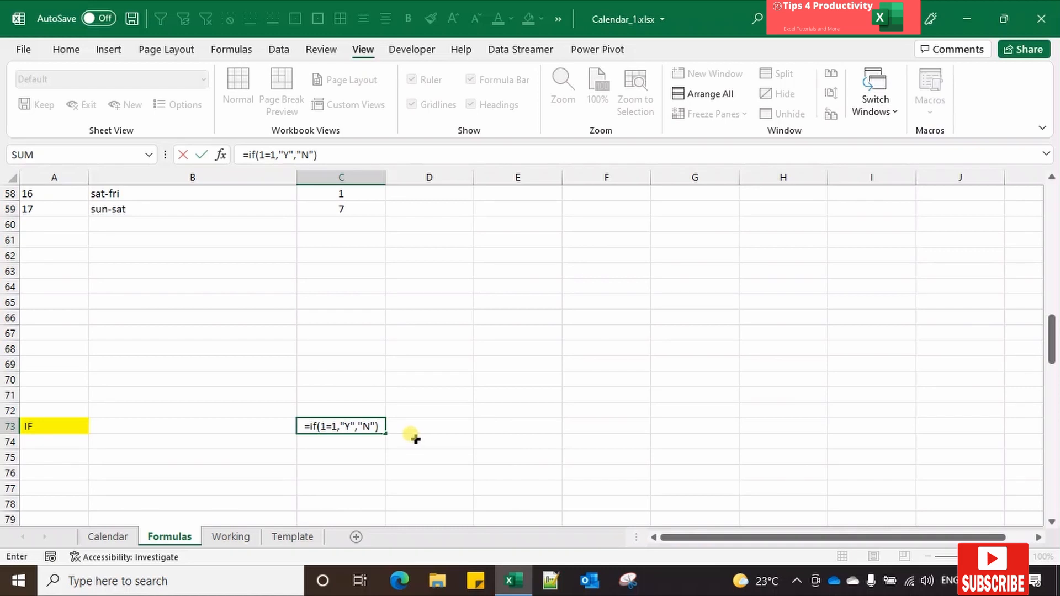
{"action": "key", "text": "Return"}
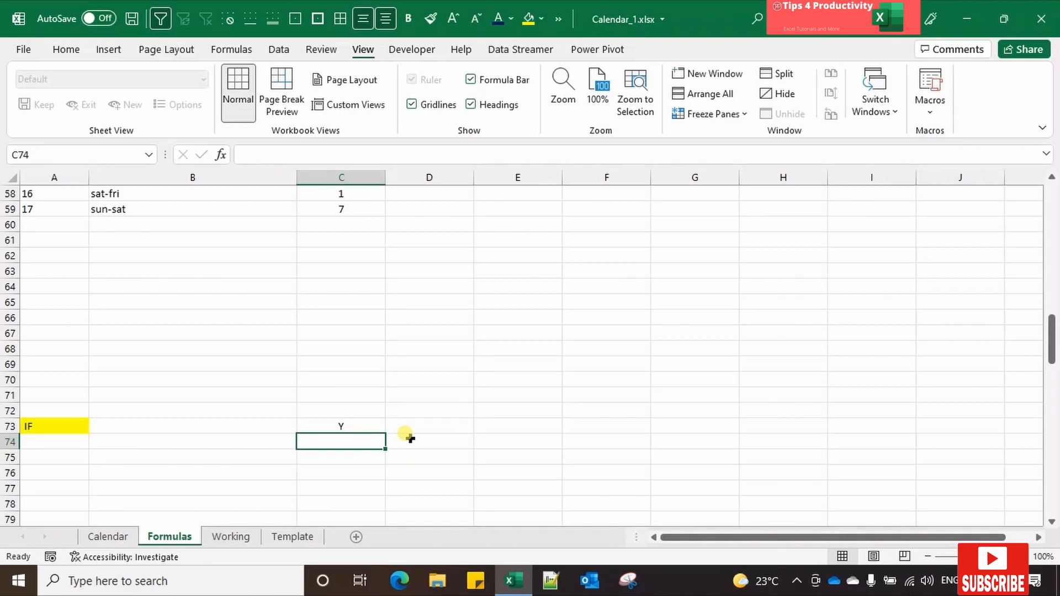
{"action": "key", "text": "Up"}
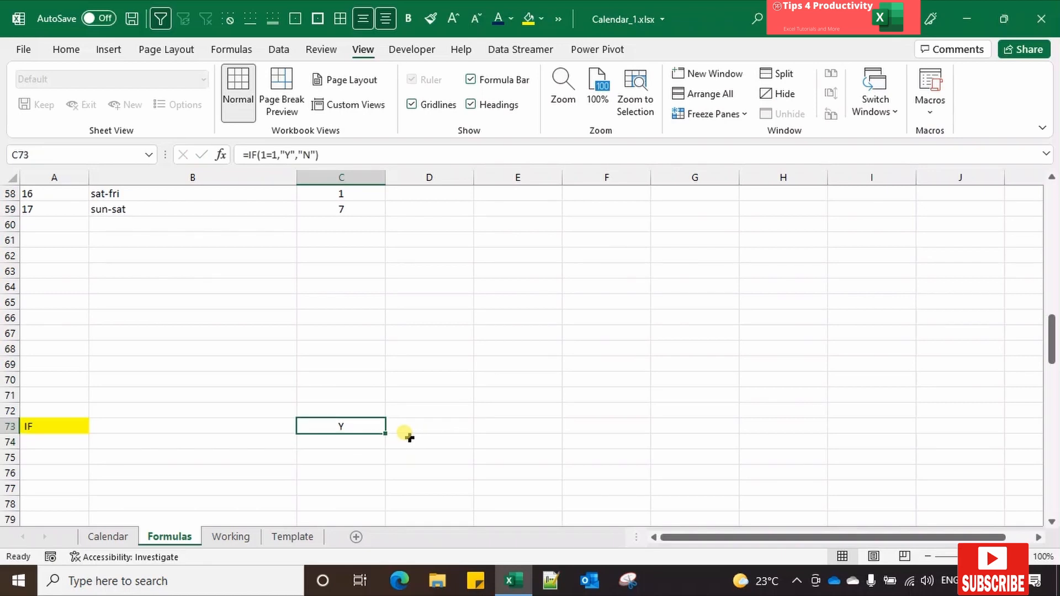
{"action": "key", "text": "Down"}
{"action": "key", "text": "Up"}
Step: Go to the XLOOKUP section and examine the DOW and Column Headers table in C88:D95
{"action": "key", "text": "Down"}
{"action": "key", "text": "Down"}
{"action": "key", "text": "Down"}
{"action": "key", "text": "Down"}
{"action": "key", "text": "Down"}
{"action": "key", "text": "Down"}
{"action": "key", "text": "Down"}
{"action": "key", "text": "Down"}
{"action": "key", "text": "Down"}
{"action": "key", "text": "Down"}
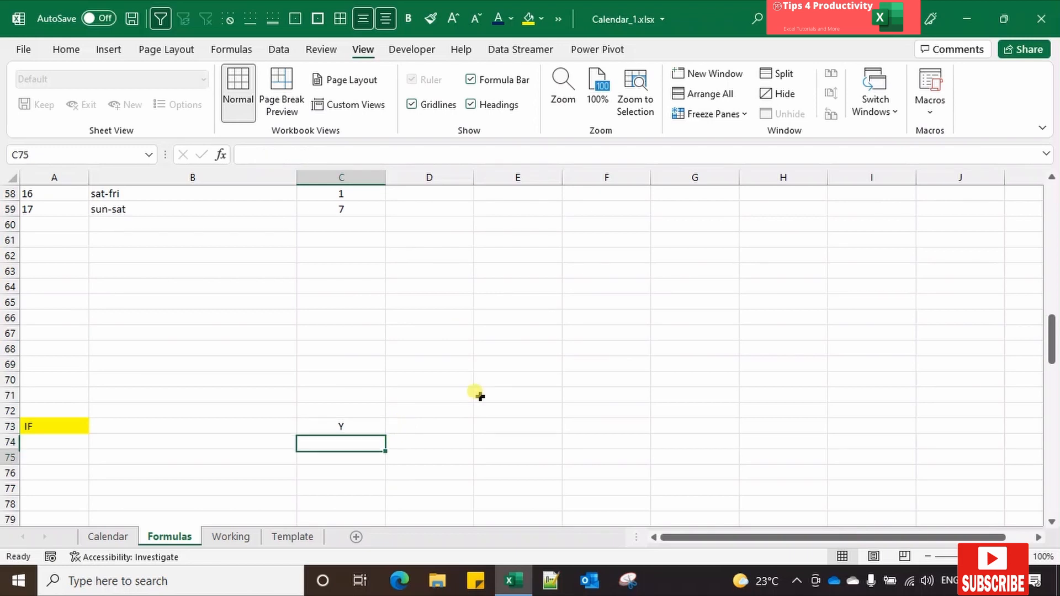
{"action": "key", "text": "Left"}
{"action": "key", "text": "Left"}
{"action": "key", "text": "Up"}
{"action": "key", "text": "Right"}
{"action": "key", "text": "Right"}
{"action": "key", "text": "Right"}
{"action": "key", "text": "Left"}
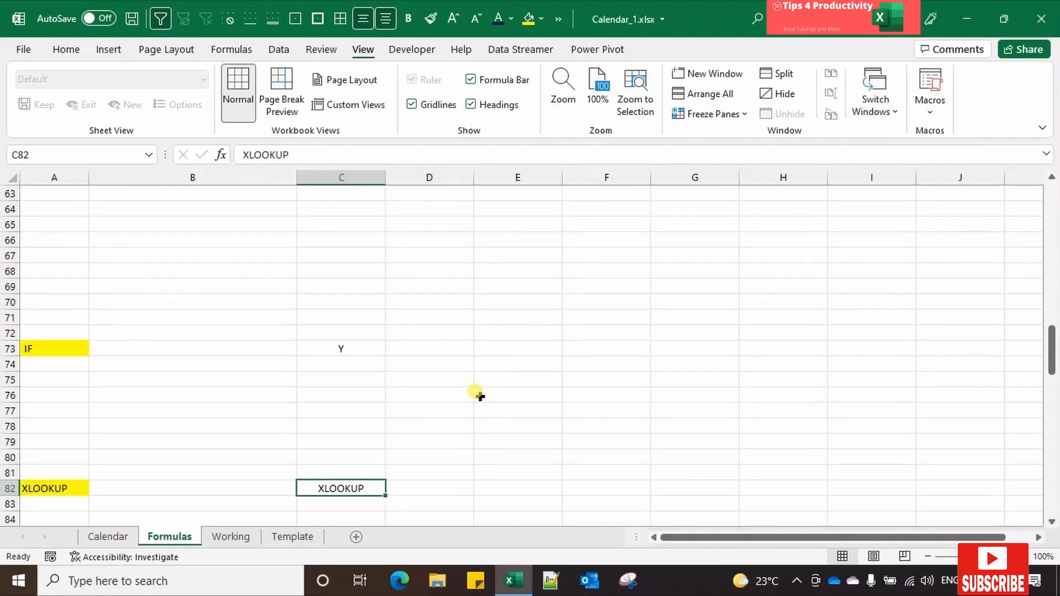
{"action": "key", "text": "Down"}
{"action": "key", "text": "Down"}
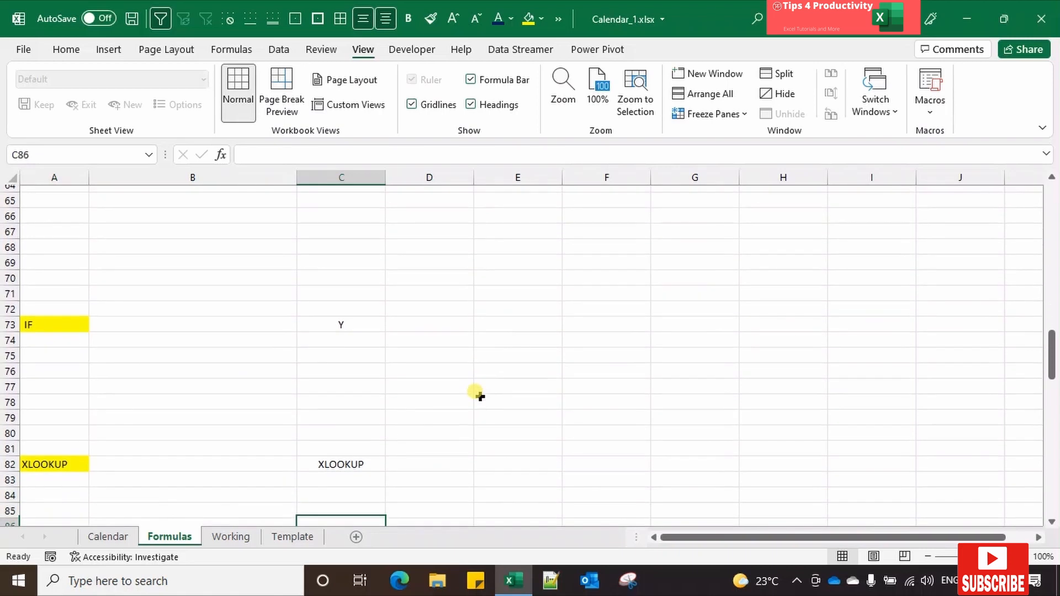
{"action": "key", "text": "Down"}
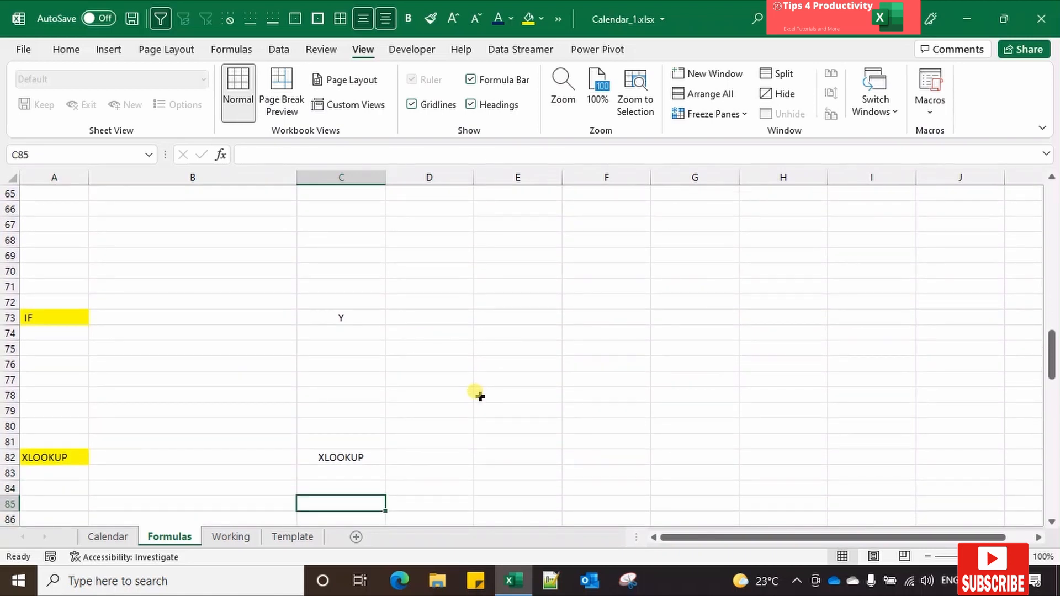
{"action": "key", "text": "Down"}
{"action": "key", "text": "Down"}
{"action": "key", "text": "Down"}
{"action": "key", "text": "Down"}
{"action": "key", "text": "Down"}
{"action": "key", "text": "Down"}
{"action": "key", "text": "Down"}
{"action": "key", "text": "Down"}
{"action": "key", "text": "Down"}
{"action": "key", "text": "Down"}
{"action": "key", "text": "Down"}
{"action": "key", "text": "Down"}
{"action": "key", "text": "Down"}
{"action": "key", "text": "Down"}
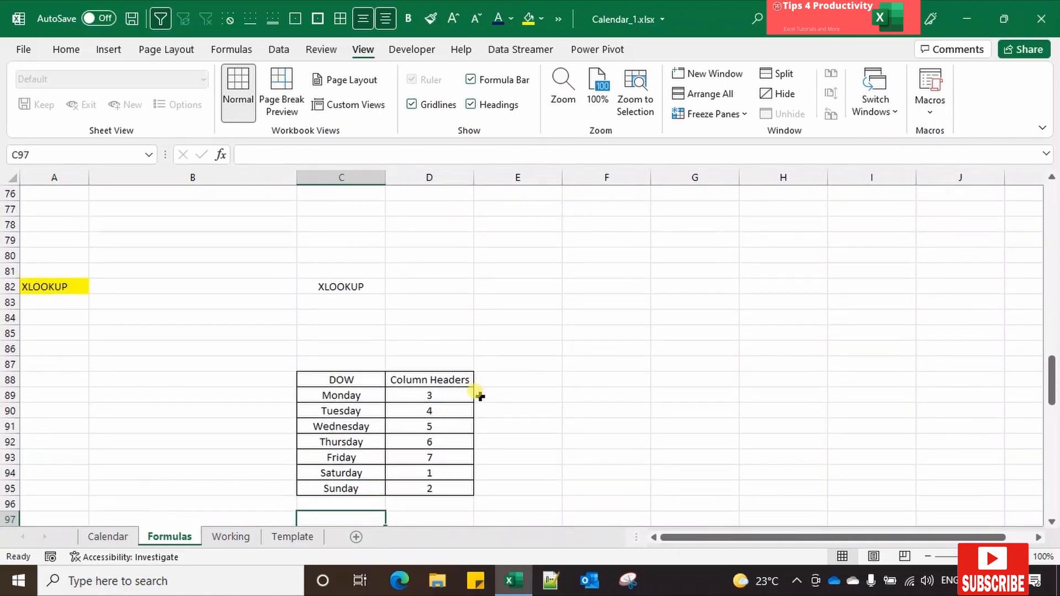
{"action": "left_click", "coordinate": [337, 363]}
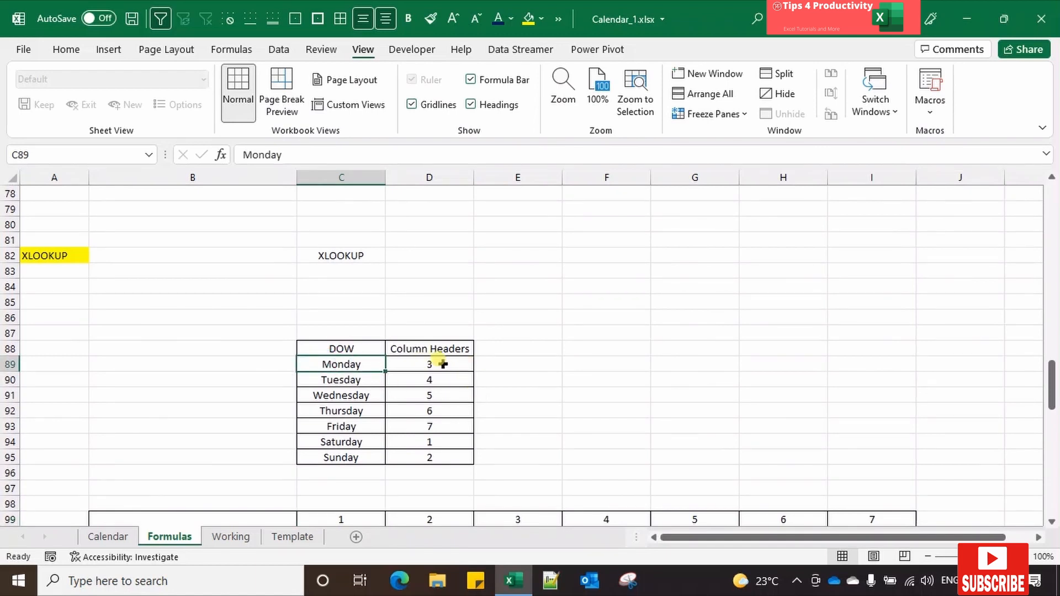
{"action": "left_click_drag", "start_coordinate": [442, 364], "coordinate": [425, 457]}
{"action": "scroll", "coordinate": [444, 446], "scroll_direction": "down", "scroll_amount": 2}
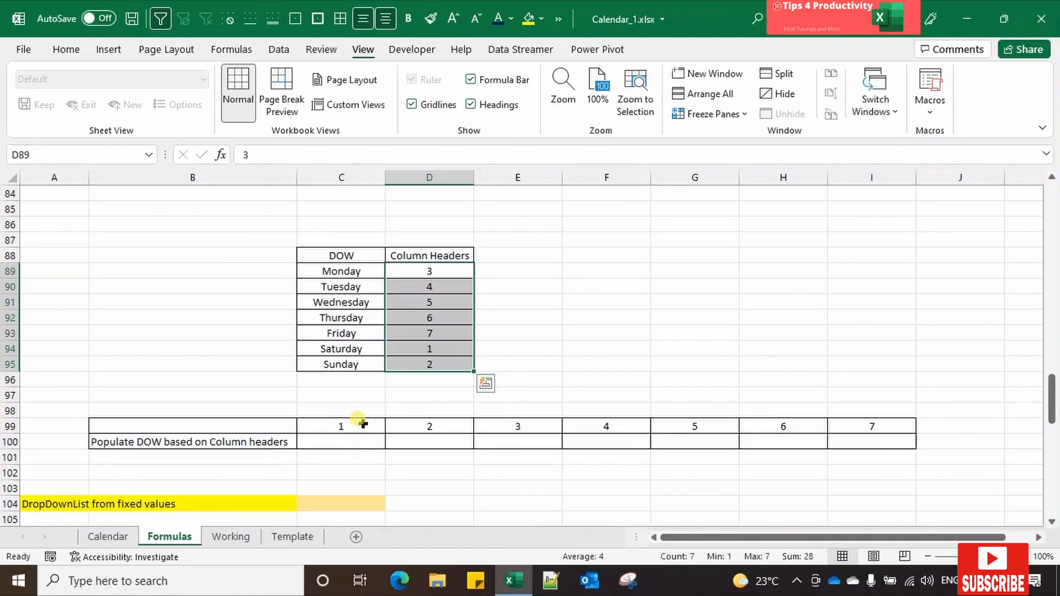
Step: Match column header 1 in C99 to its weekday in the DOW table, ending on the empty cell C100
{"action": "left_click", "coordinate": [355, 424]}
{"action": "left_click", "coordinate": [346, 441]}
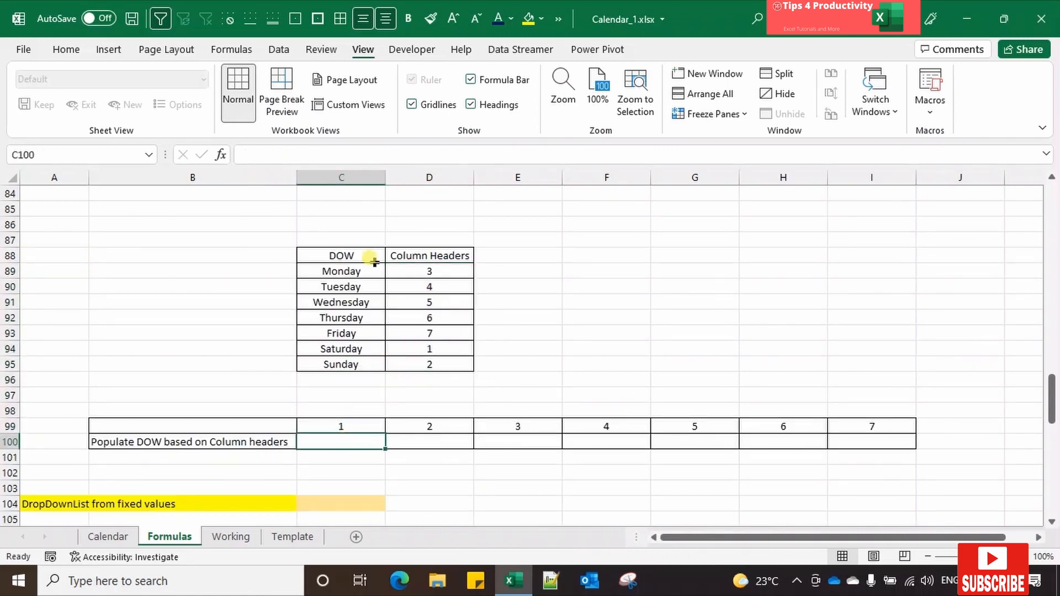
{"action": "left_click", "coordinate": [438, 349]}
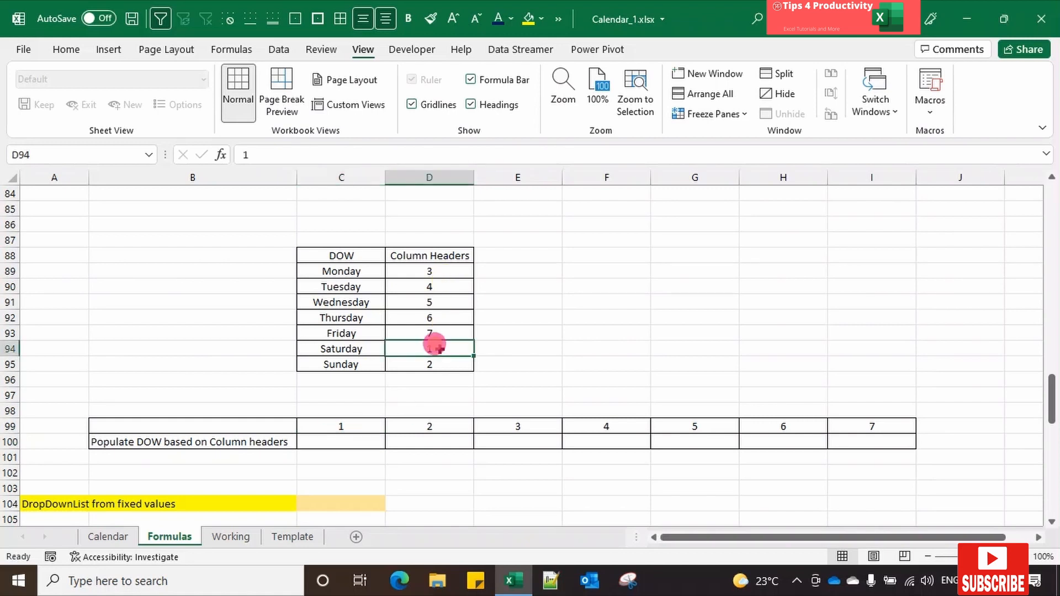
{"action": "left_click", "coordinate": [348, 347]}
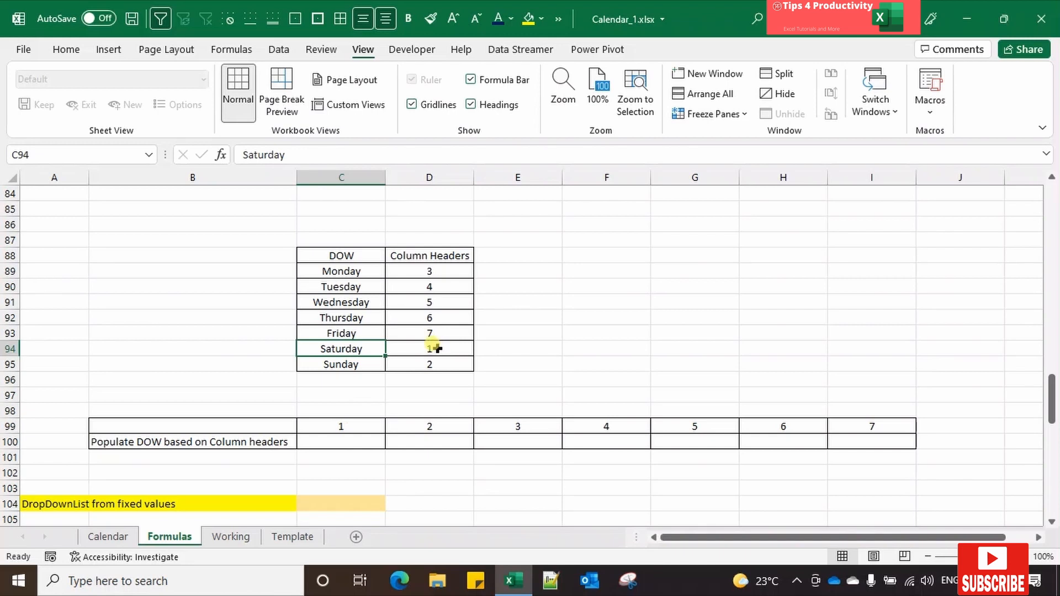
{"action": "left_click", "coordinate": [442, 349]}
{"action": "left_click", "coordinate": [358, 348]}
{"action": "left_click", "coordinate": [343, 441]}
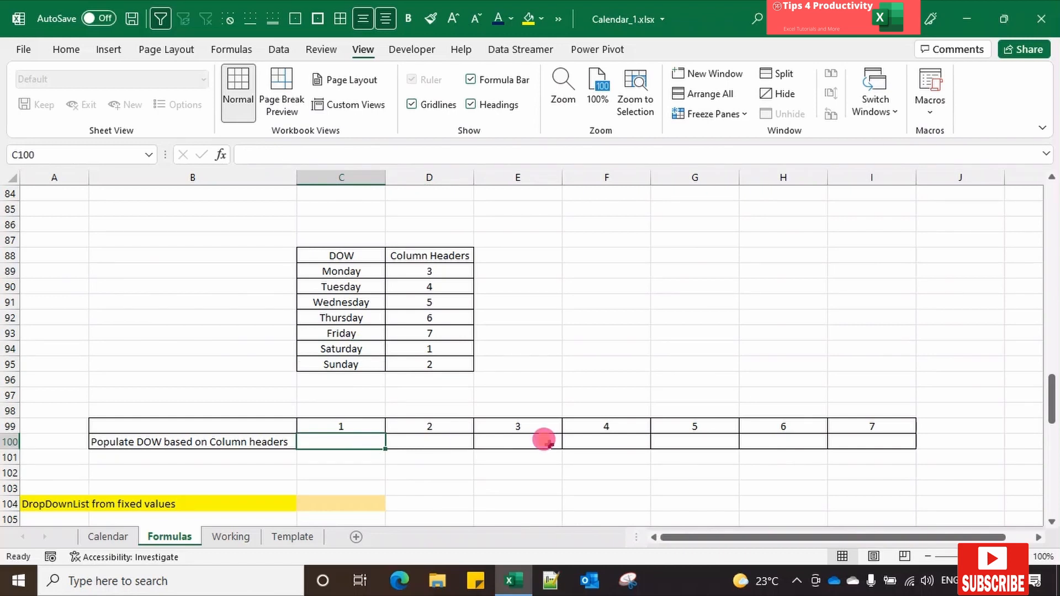
Step: Enter the formula =XLOOKUP(C99,D88:D95,C88:C95) in cell C100 to return the weekday for column header 1
{"action": "type", "text": "=xl"}
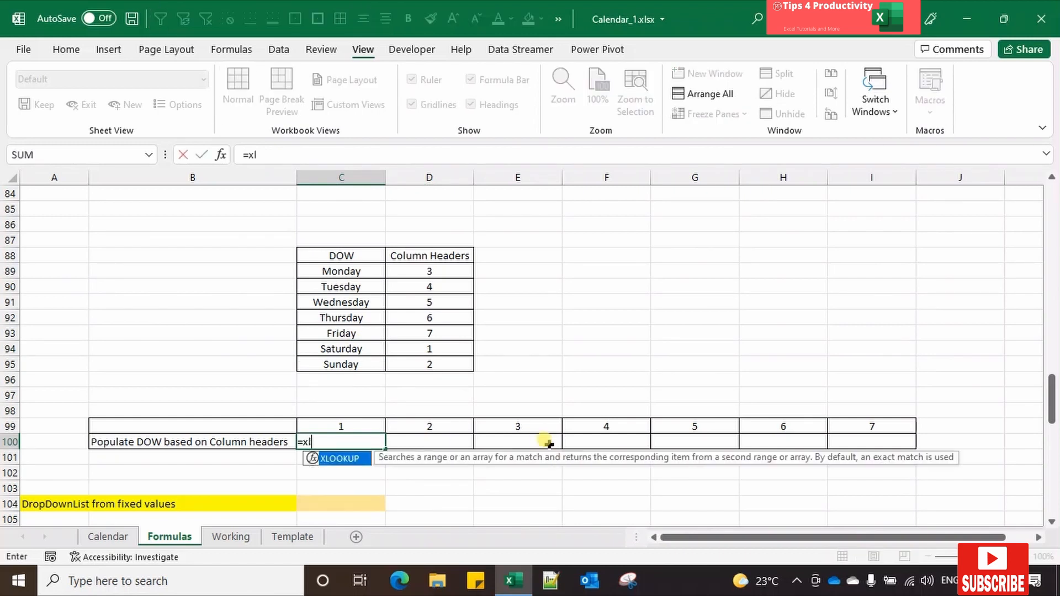
{"action": "key", "text": "Tab"}
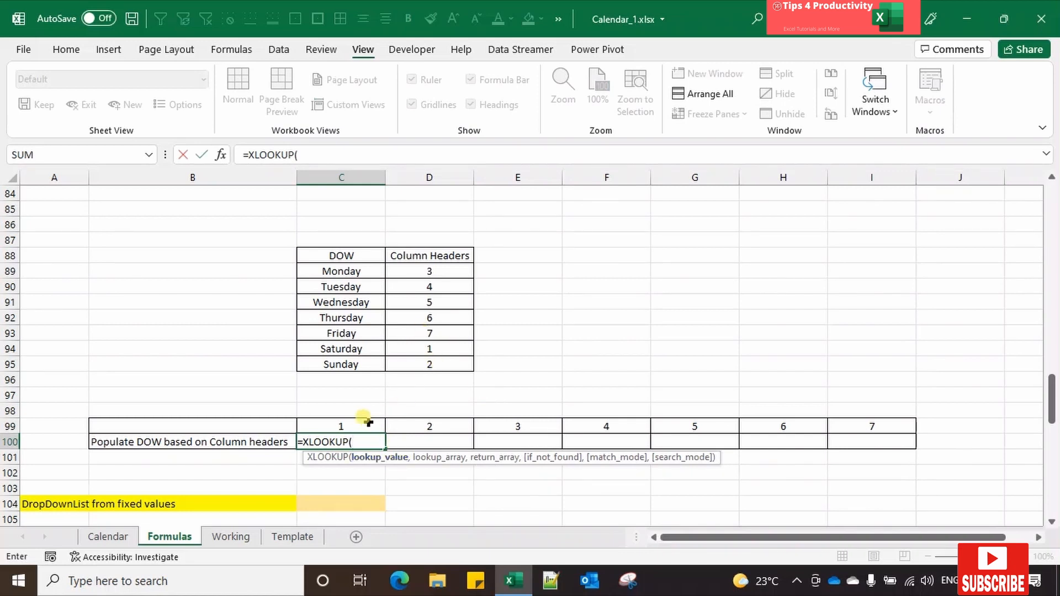
{"action": "left_click", "coordinate": [354, 426]}
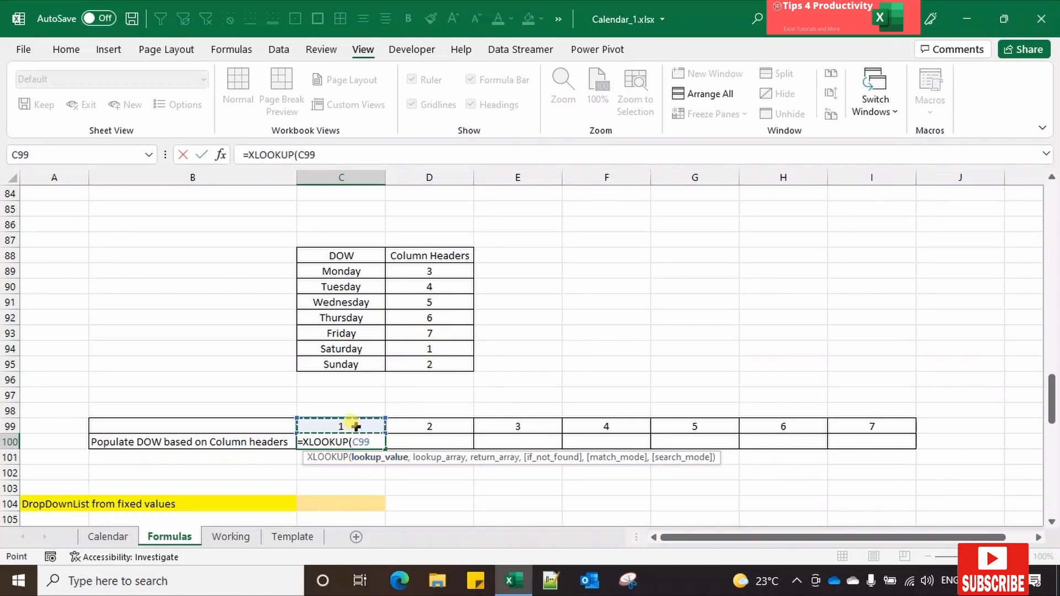
{"action": "type", "text": ","}
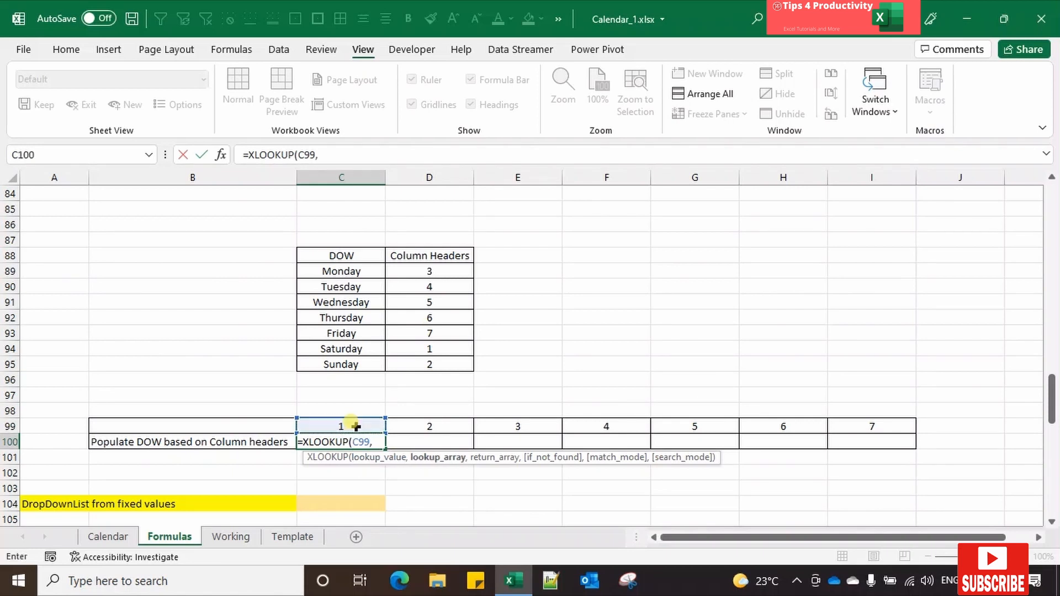
{"action": "left_click_drag", "start_coordinate": [428, 253], "coordinate": [429, 362]}
{"action": "type", "text": ","}
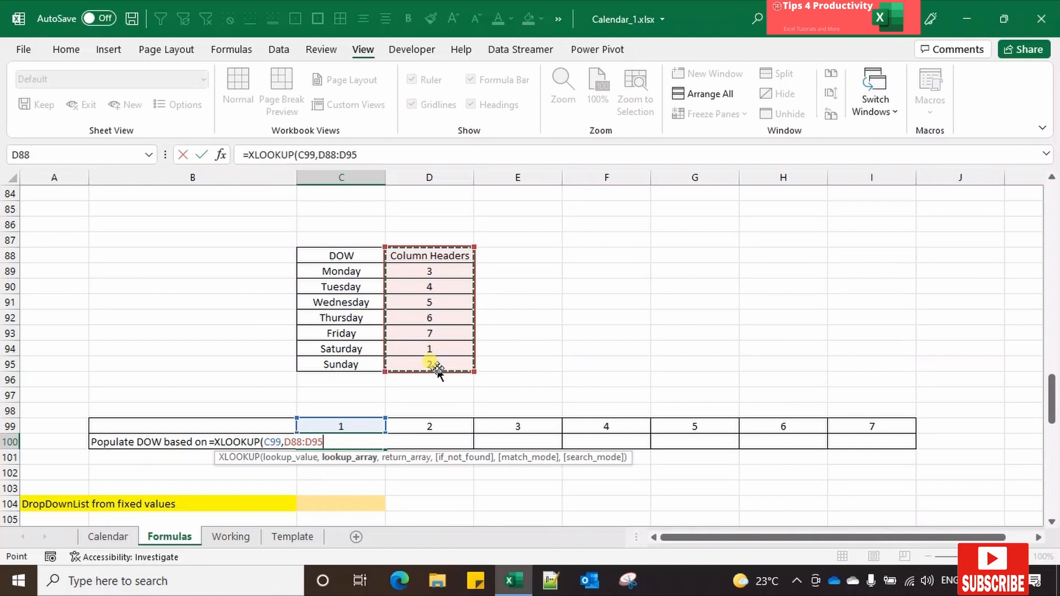
{"action": "left_click_drag", "start_coordinate": [350, 253], "coordinate": [363, 359]}
{"action": "key", "text": "ctrl+Return"}
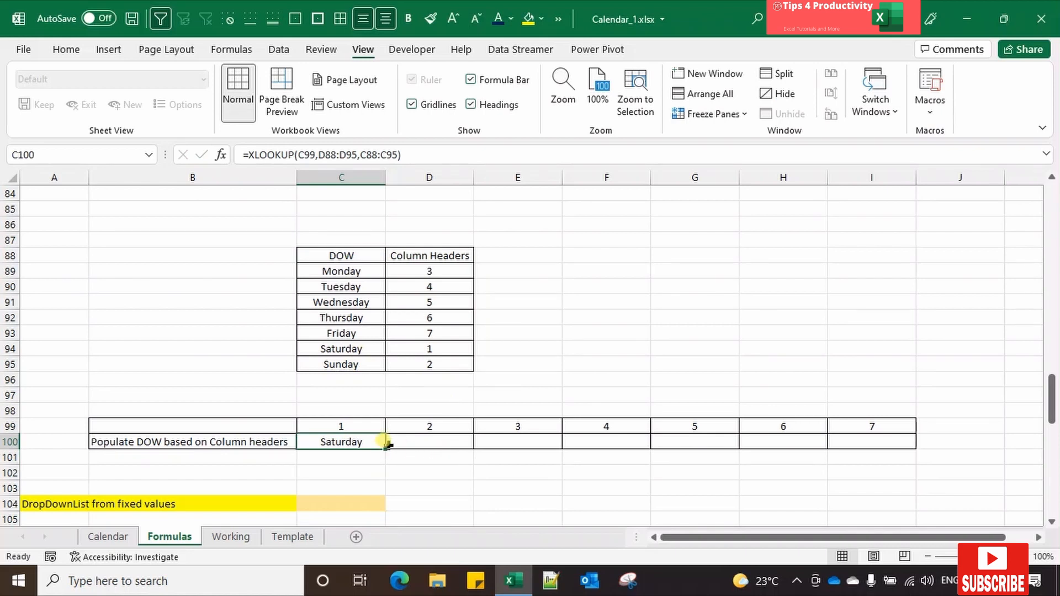
Step: Make the lookup and return ranges in the C100 formula absolute, as $D$88:$D$95 and $C$88:$C$95
{"action": "left_click", "coordinate": [312, 154]}
{"action": "left_click", "coordinate": [331, 155]}
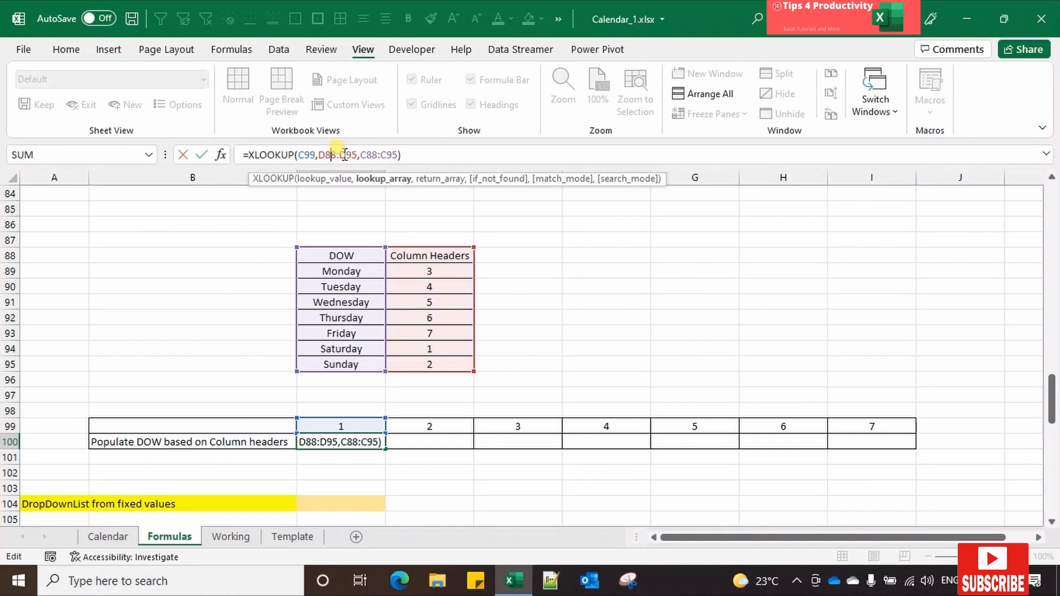
{"action": "key", "text": "F4"}
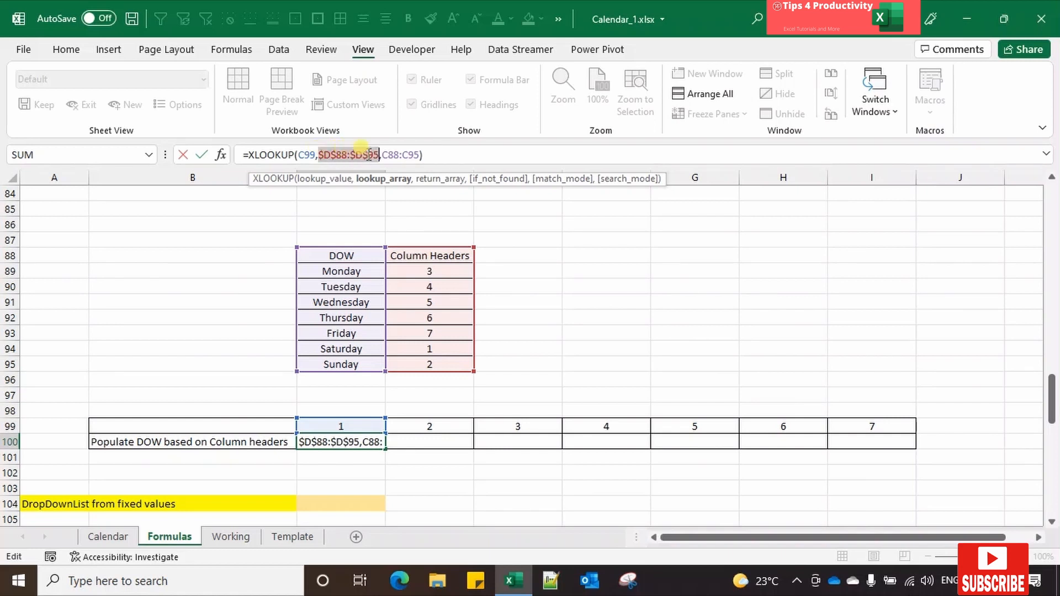
{"action": "left_click", "coordinate": [393, 155]}
{"action": "left_click_drag", "start_coordinate": [393, 155], "coordinate": [412, 157]}
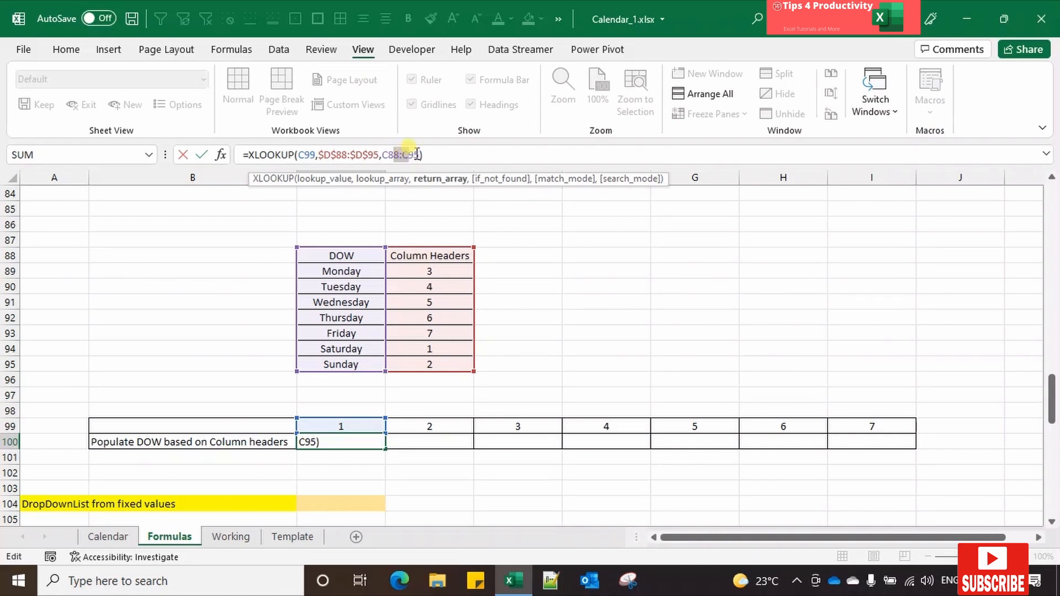
{"action": "key", "text": "F4"}
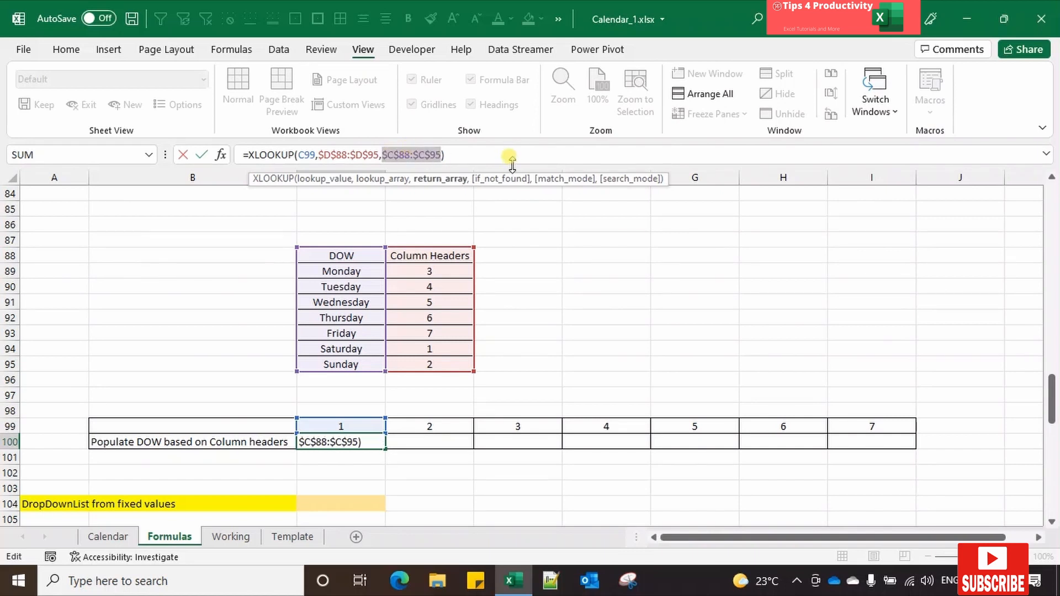
{"action": "key", "text": "Return"}
Step: Fill the XLOOKUP formula from C100 across to I100, under column headers 1 to 7
{"action": "left_click", "coordinate": [362, 443]}
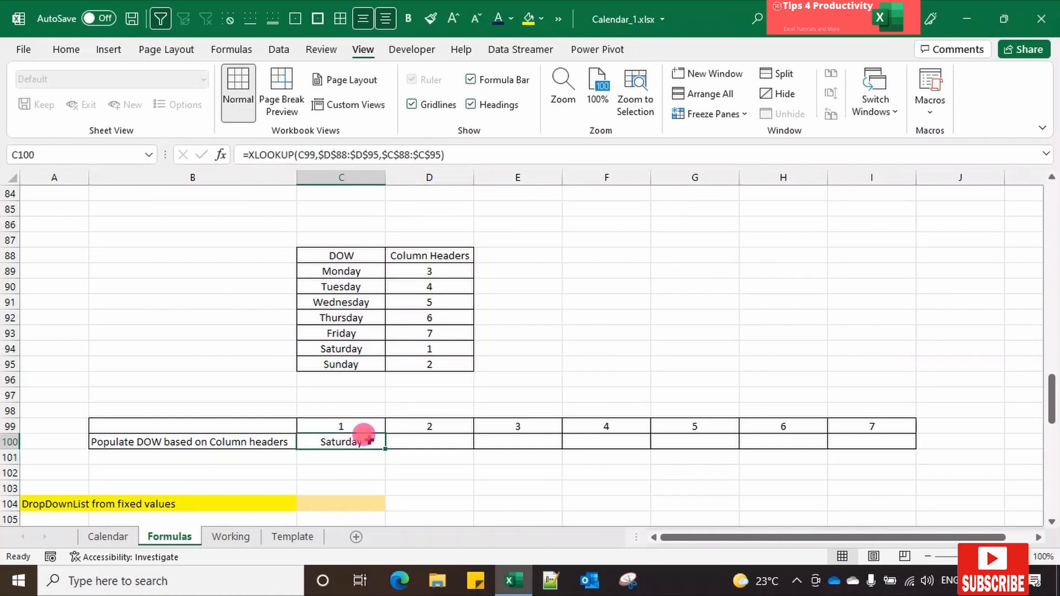
{"action": "left_click", "coordinate": [365, 421]}
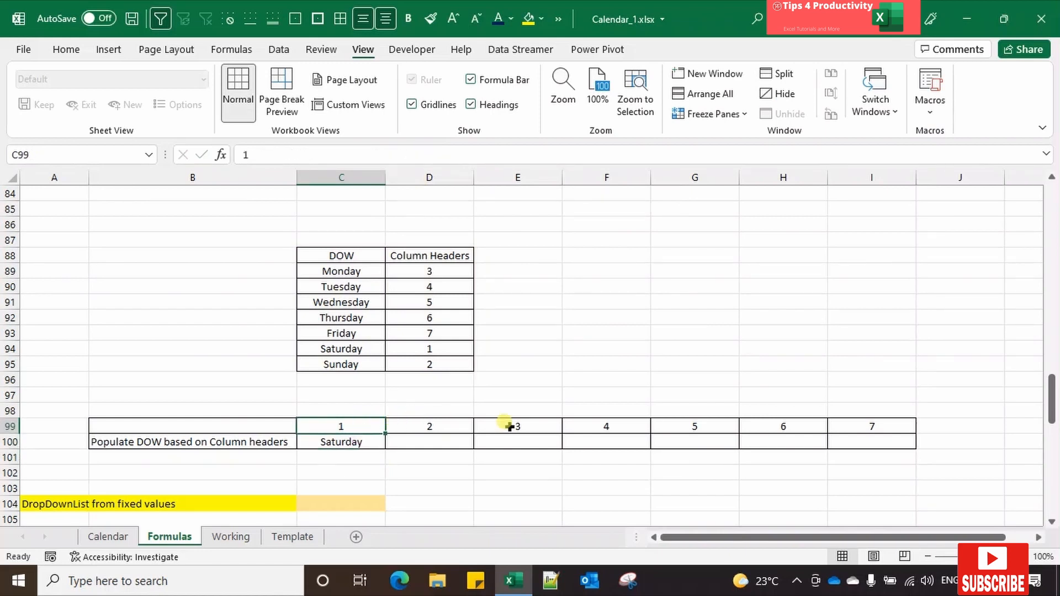
{"action": "left_click", "coordinate": [376, 440]}
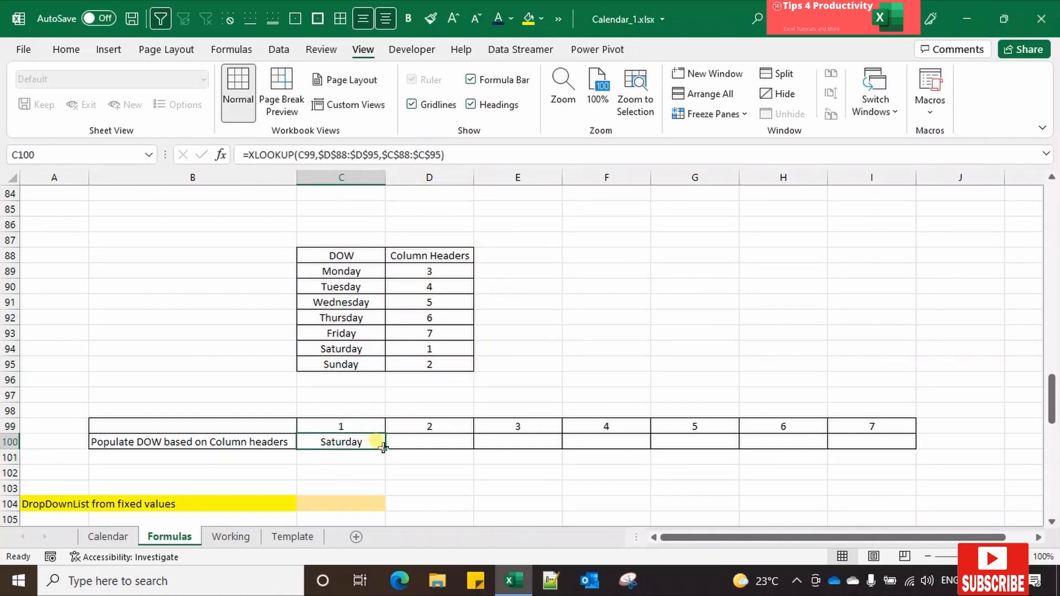
{"action": "left_click_drag", "start_coordinate": [386, 449], "coordinate": [900, 442]}
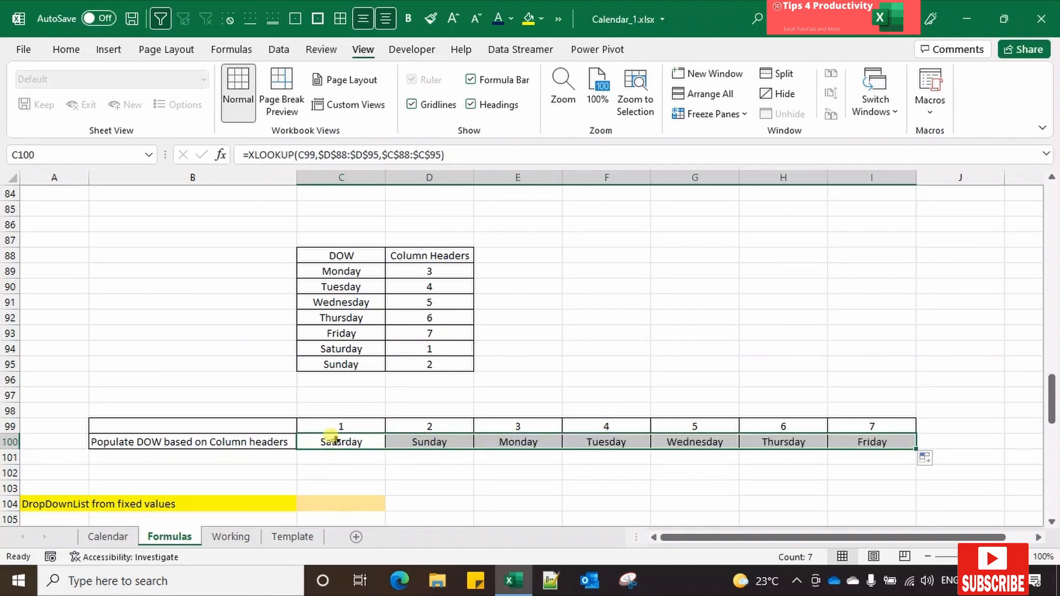
Step: Compare the weekdays returned in row 100 with the Saturday and Sunday rows of the DOW table
{"action": "left_click", "coordinate": [346, 439]}
{"action": "left_click", "coordinate": [443, 338]}
{"action": "left_click", "coordinate": [342, 348]}
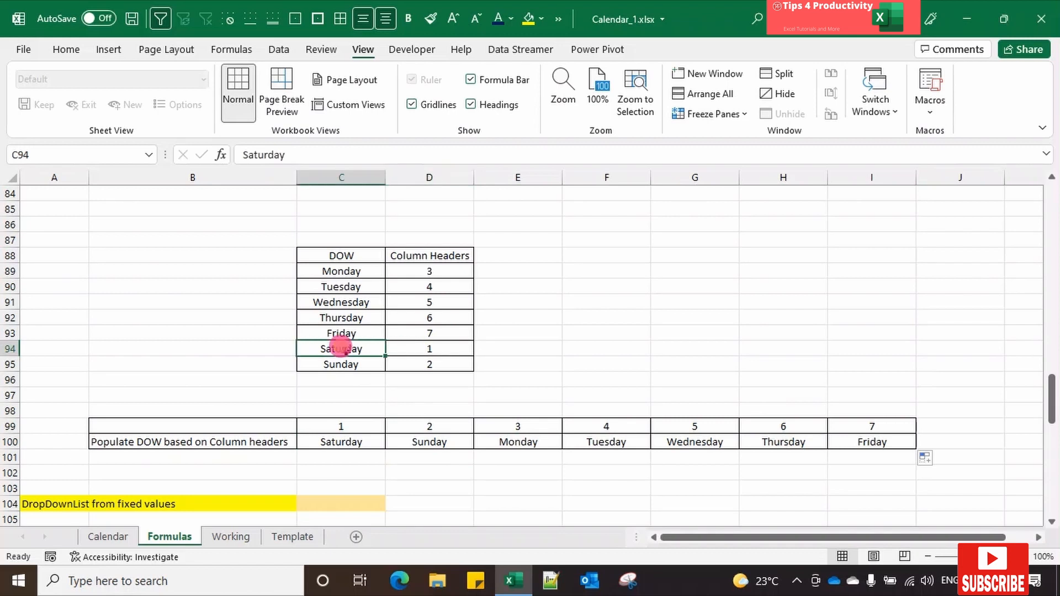
{"action": "left_click", "coordinate": [434, 365]}
{"action": "left_click", "coordinate": [356, 364]}
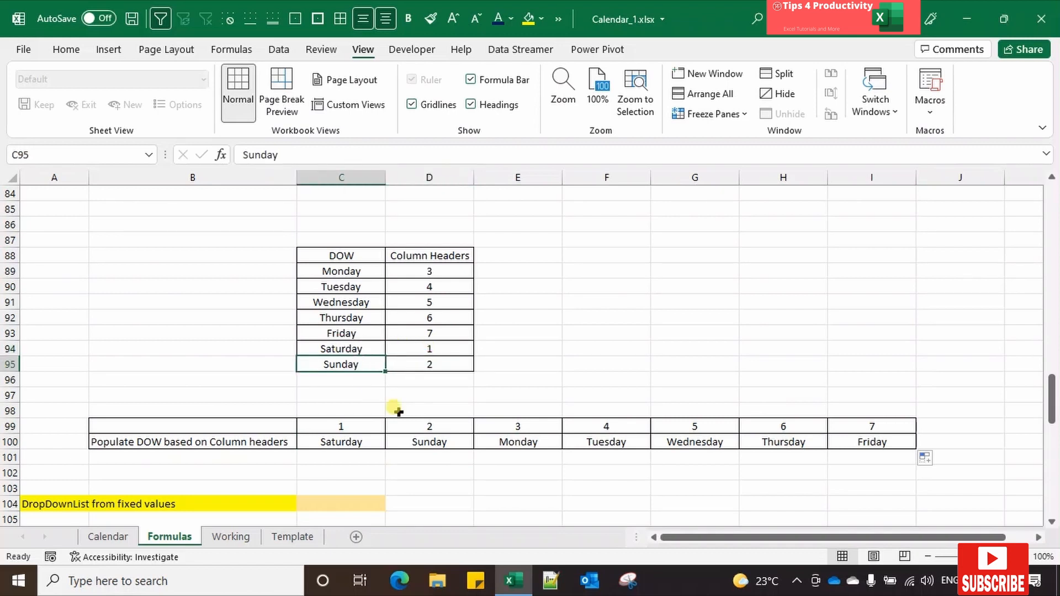
{"action": "left_click", "coordinate": [351, 439]}
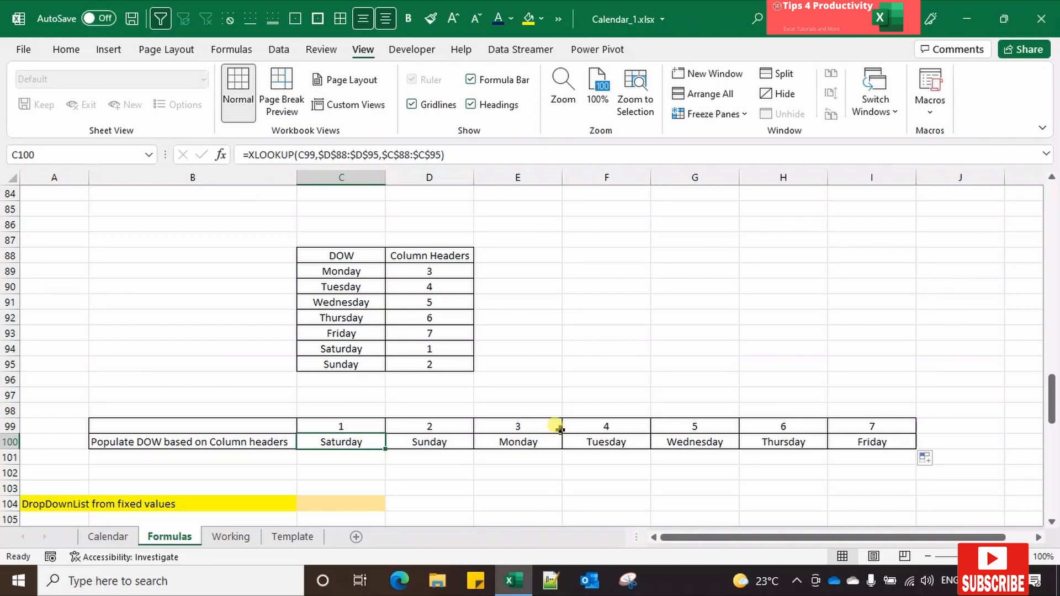
Step: Add a List data validation to C104 with the fixed source values 1,2,3,4,5,6,7,8,9,10,11,12
{"action": "scroll", "coordinate": [548, 402], "scroll_direction": "down", "scroll_amount": 2}
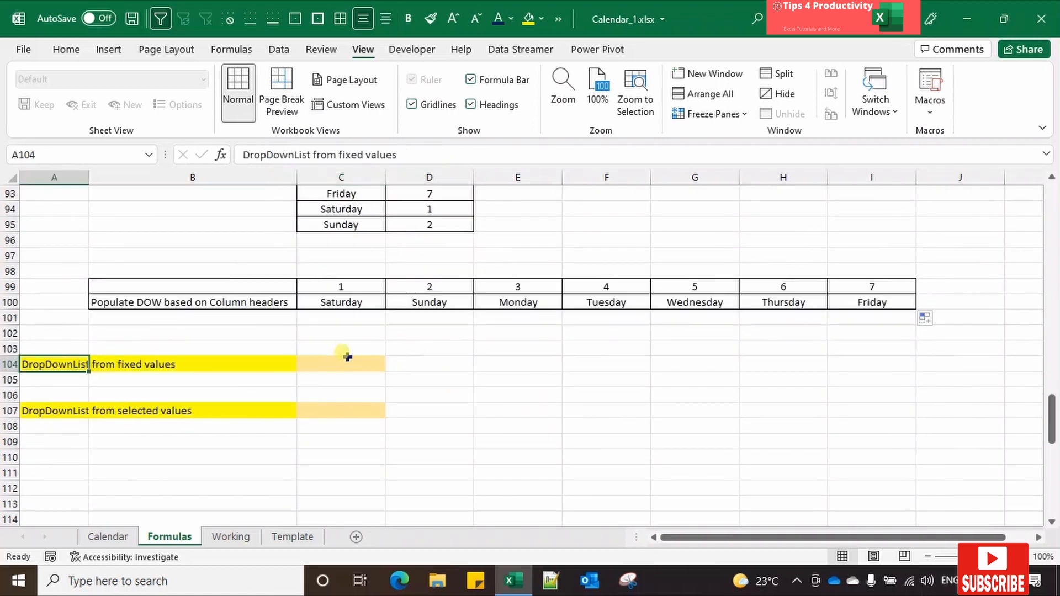
{"action": "left_click", "coordinate": [348, 362]}
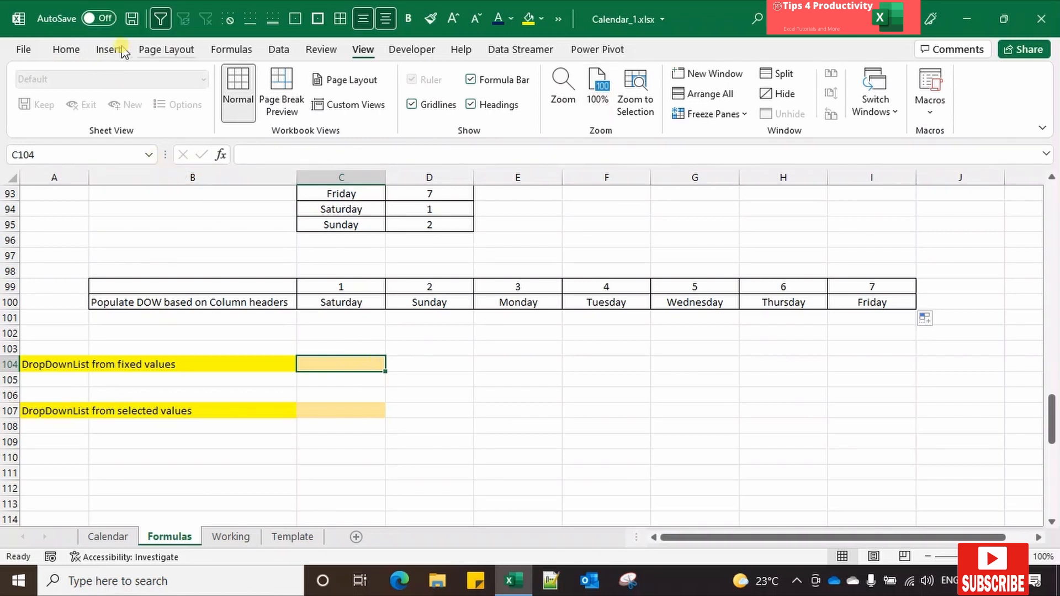
{"action": "left_click", "coordinate": [279, 51]}
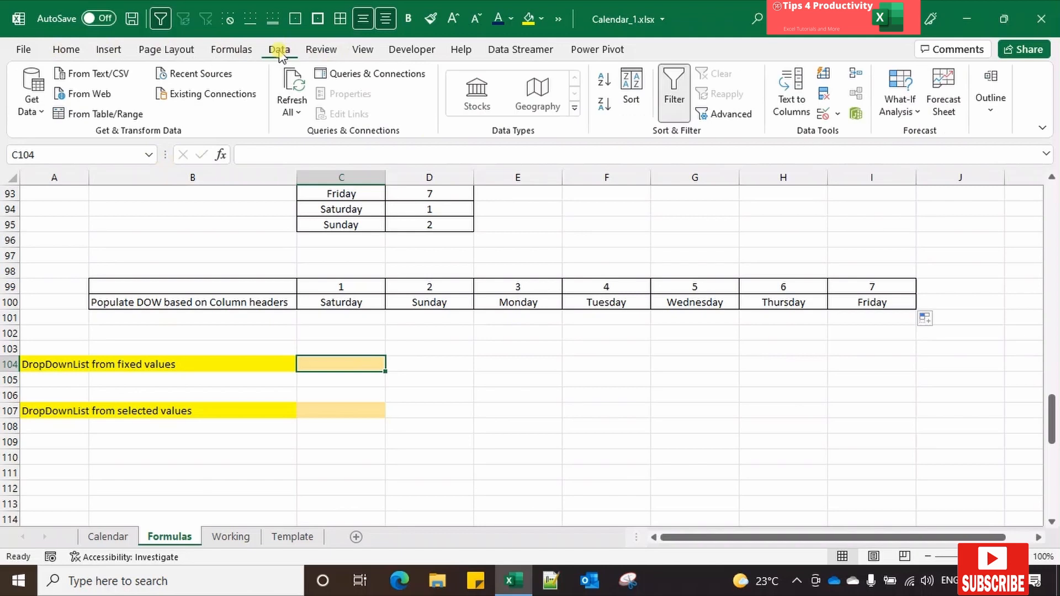
{"action": "left_click", "coordinate": [824, 116]}
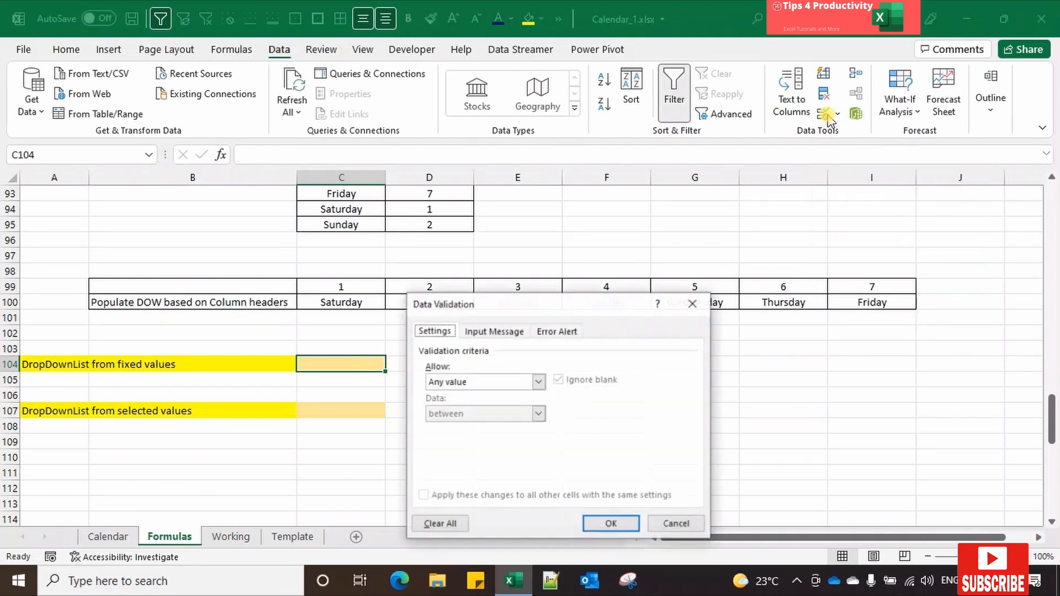
{"action": "left_click", "coordinate": [539, 381]}
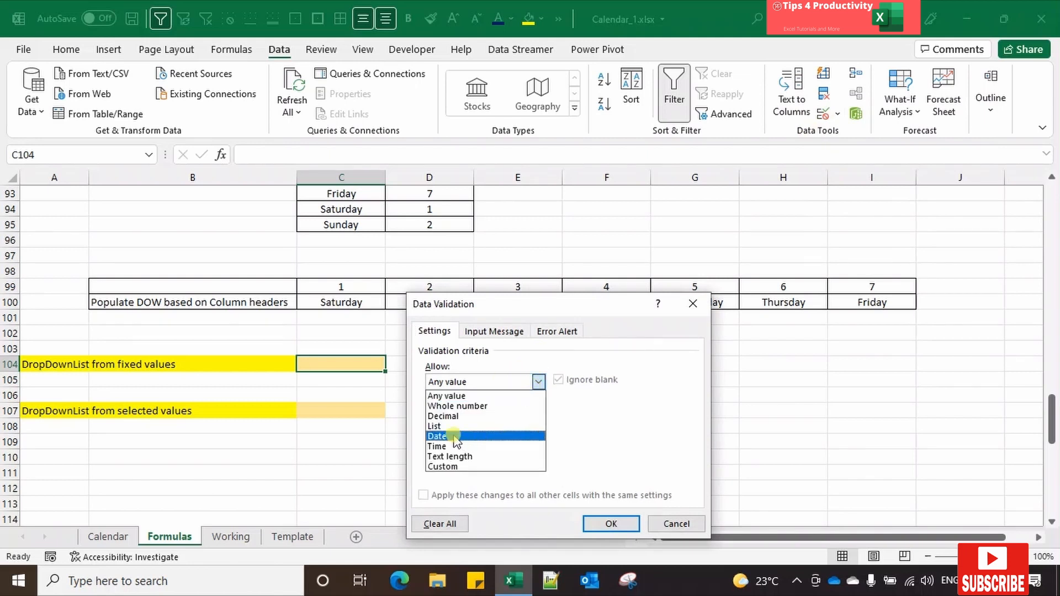
{"action": "left_click", "coordinate": [435, 426]}
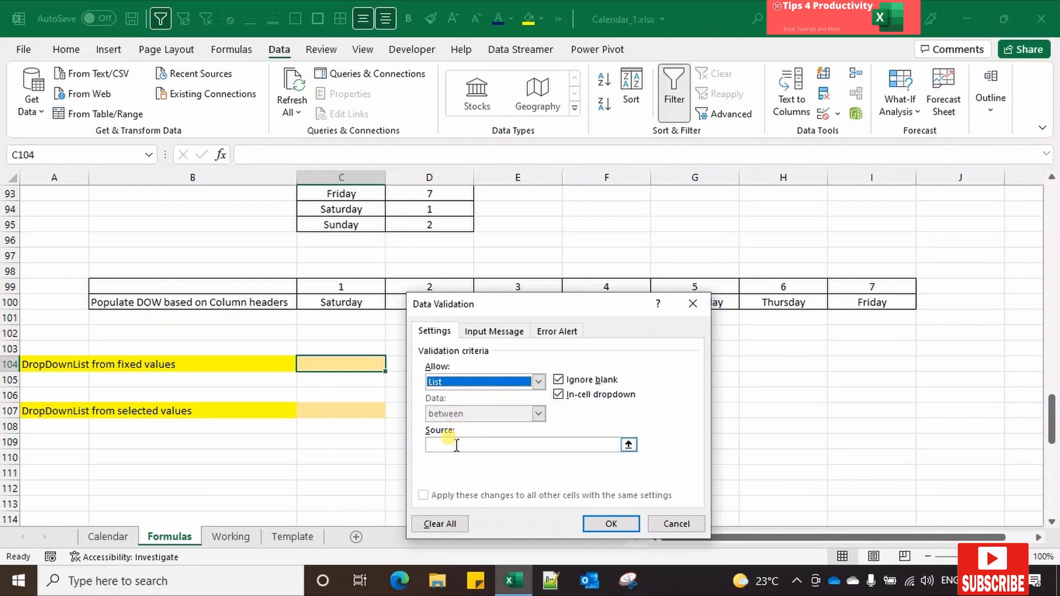
{"action": "left_click", "coordinate": [453, 444]}
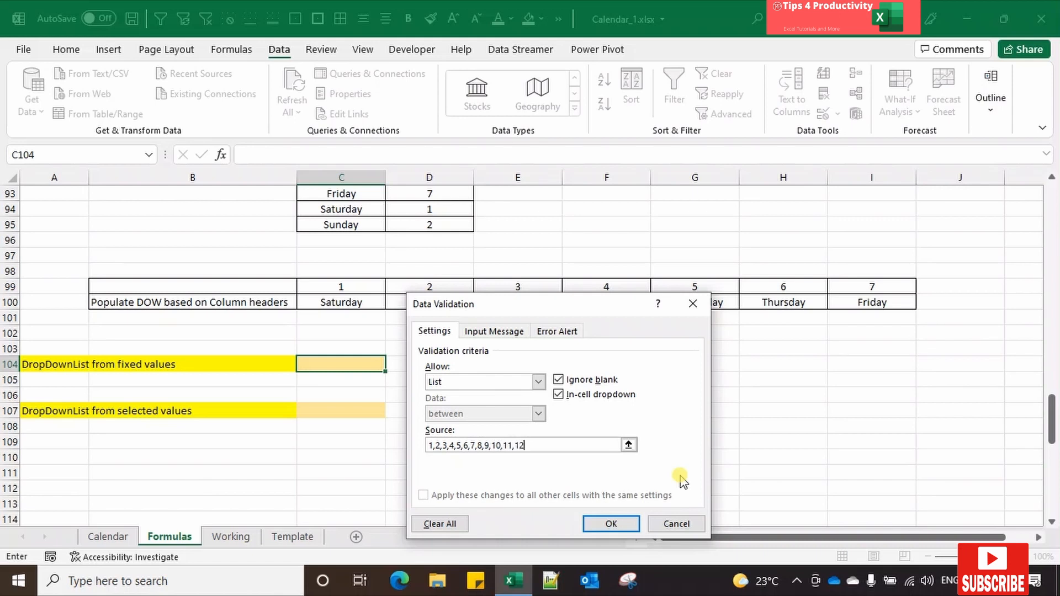
{"action": "left_click", "coordinate": [611, 523]}
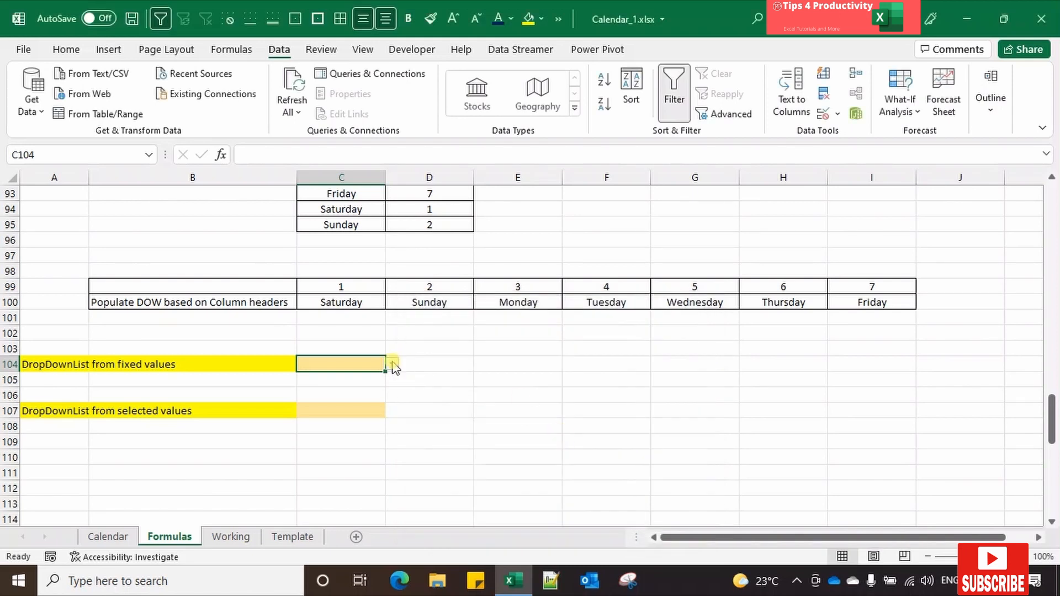
Step: Choose 12 from the drop-down list in cell C104
{"action": "left_click", "coordinate": [392, 365]}
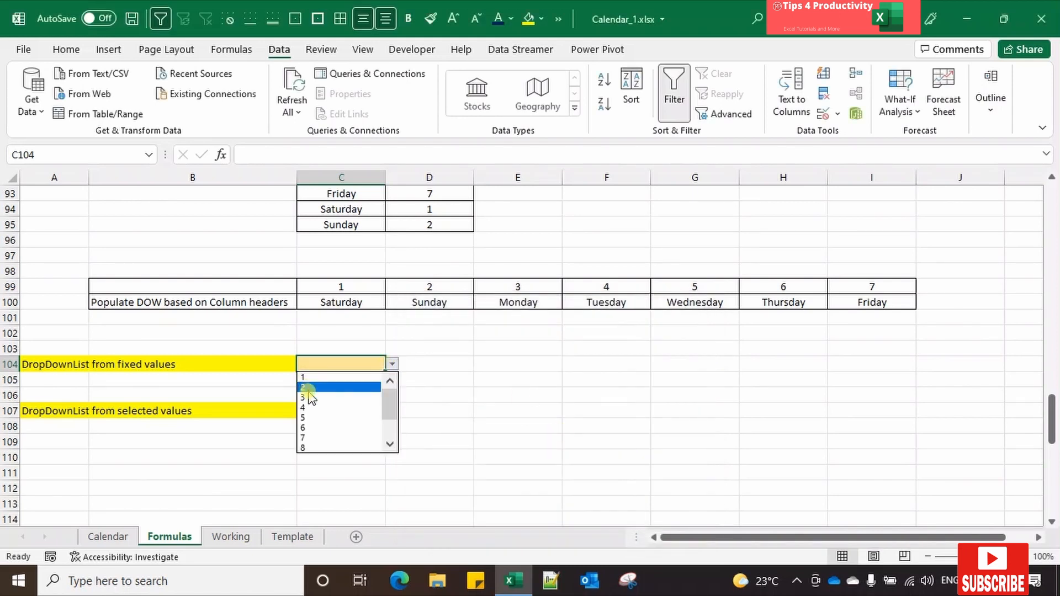
{"action": "left_click", "coordinate": [390, 443]}
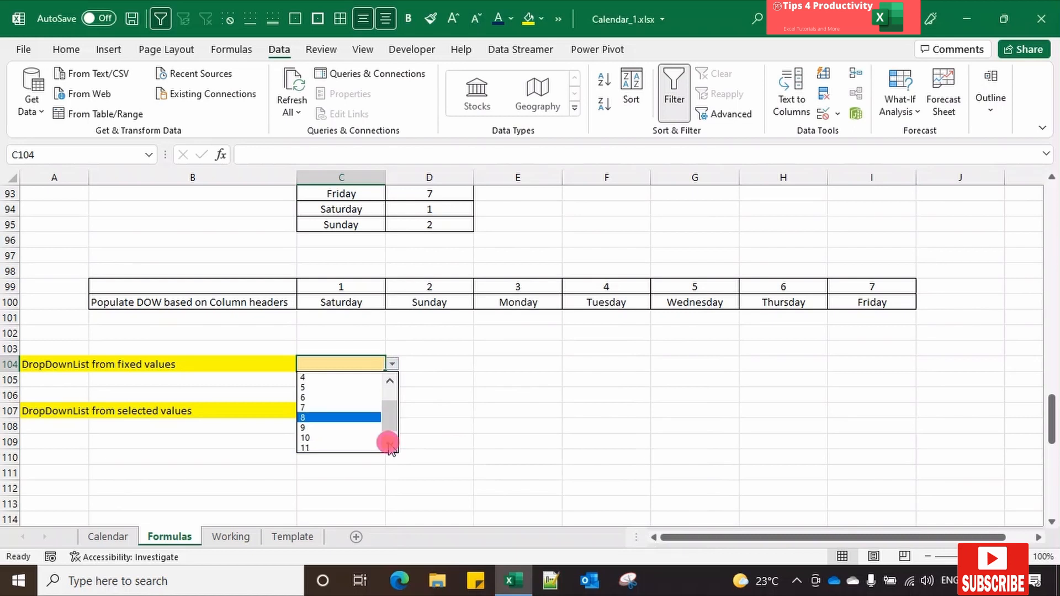
{"action": "left_click", "coordinate": [390, 444]}
{"action": "left_click", "coordinate": [348, 447]}
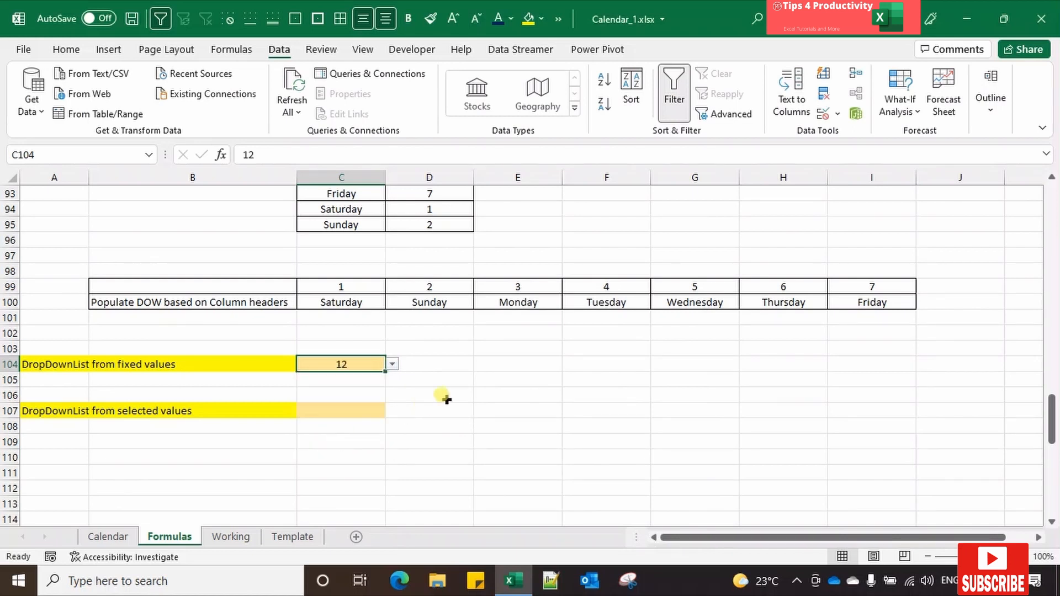
{"action": "left_click", "coordinate": [466, 378]}
Step: Add a List data validation to C107 with the source range =$C$100:$I$100 and check its drop-down options
{"action": "left_click", "coordinate": [368, 409]}
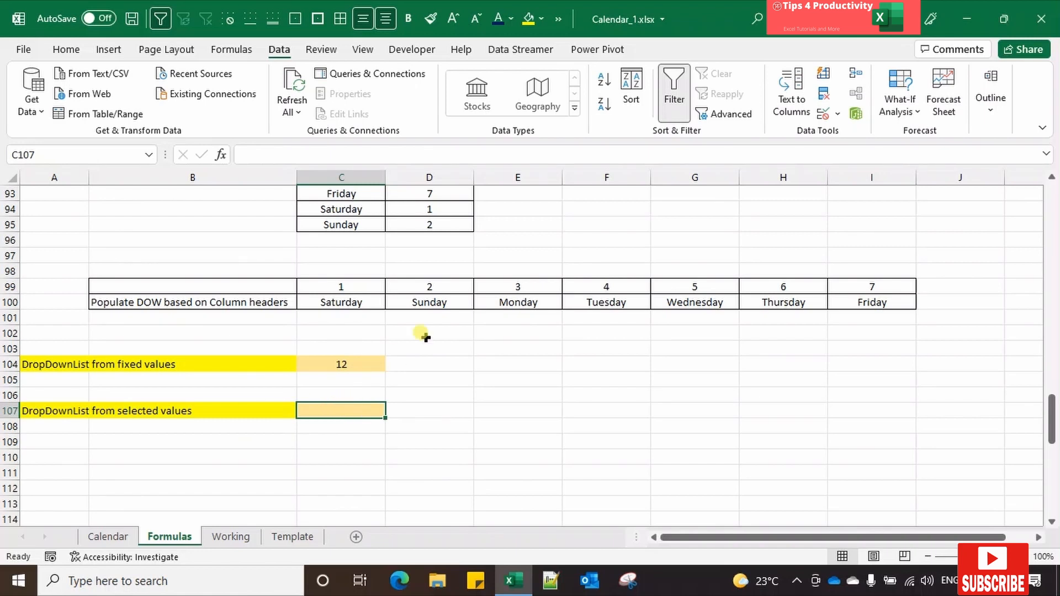
{"action": "scroll", "coordinate": [473, 301], "scroll_direction": "down", "scroll_amount": 1}
{"action": "scroll", "coordinate": [473, 301], "scroll_direction": "up", "scroll_amount": 3}
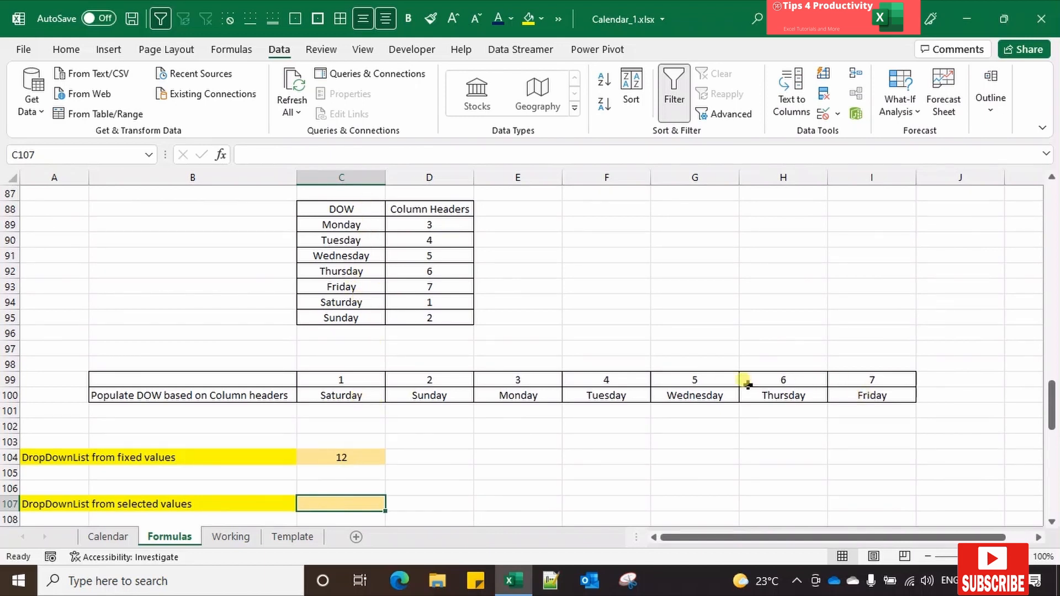
{"action": "scroll", "coordinate": [745, 381], "scroll_direction": "down", "scroll_amount": 2}
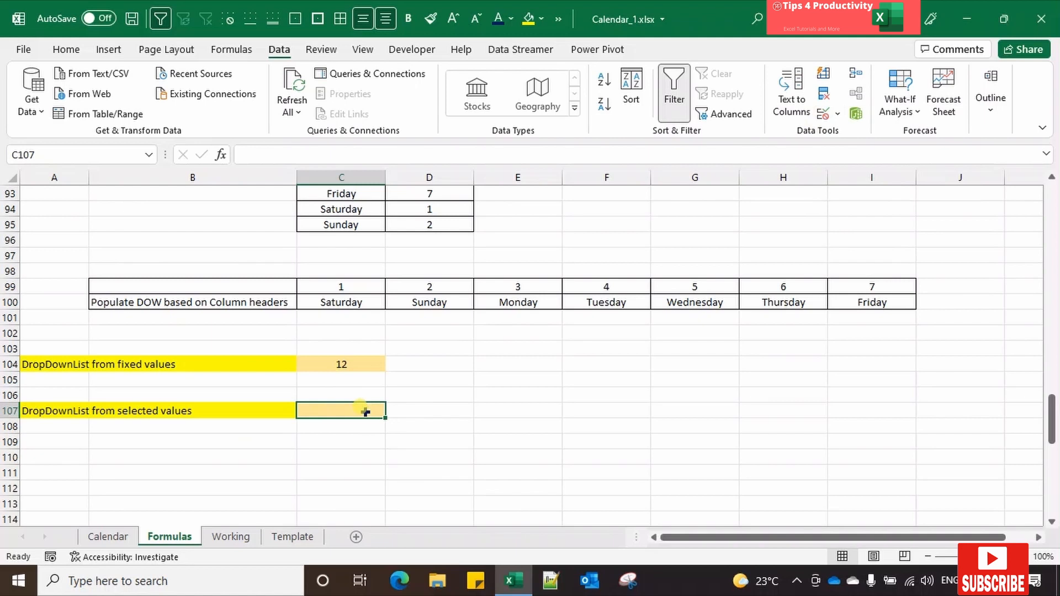
{"action": "left_click", "coordinate": [823, 114]}
{"action": "left_click", "coordinate": [540, 381]}
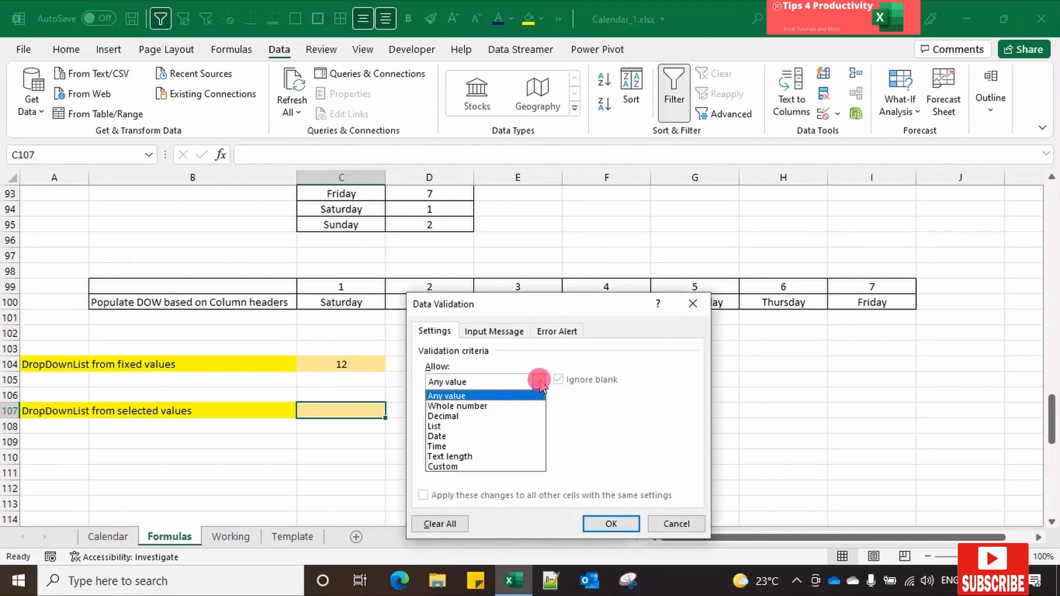
{"action": "left_click", "coordinate": [472, 427]}
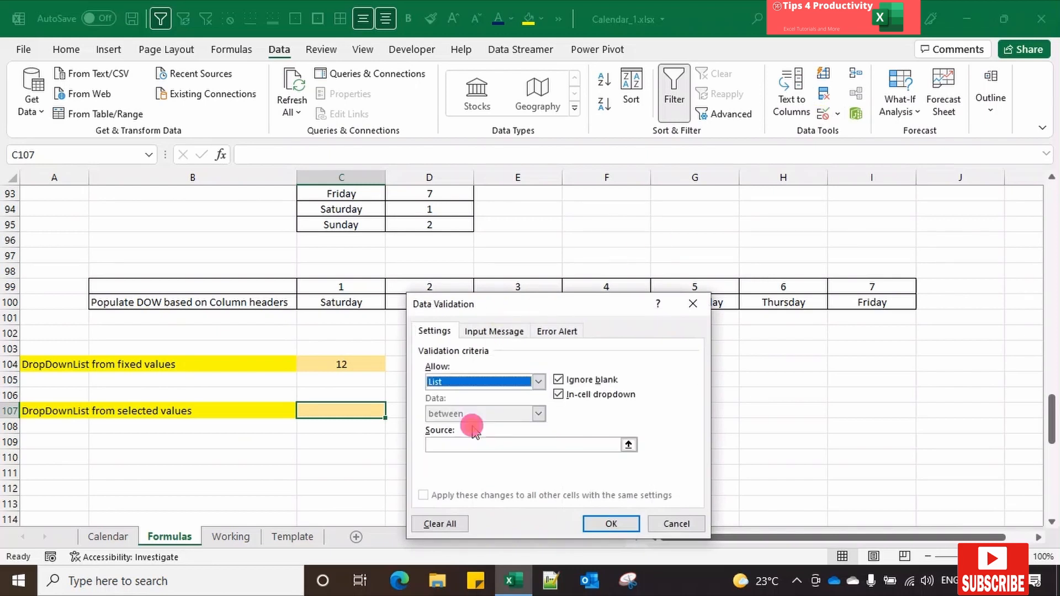
{"action": "left_click", "coordinate": [629, 445]}
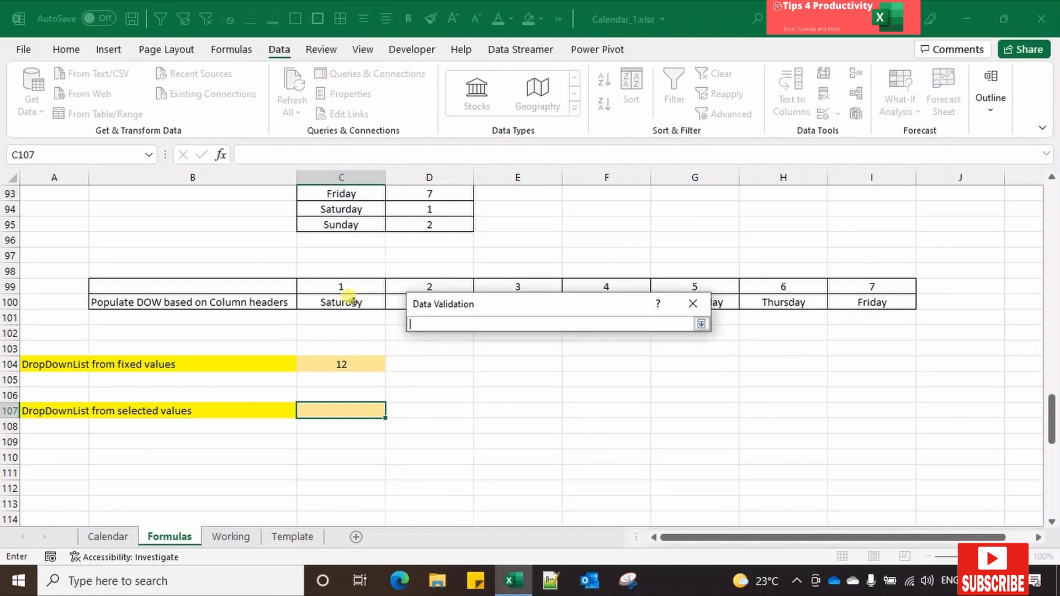
{"action": "left_click_drag", "start_coordinate": [349, 298], "coordinate": [848, 301]}
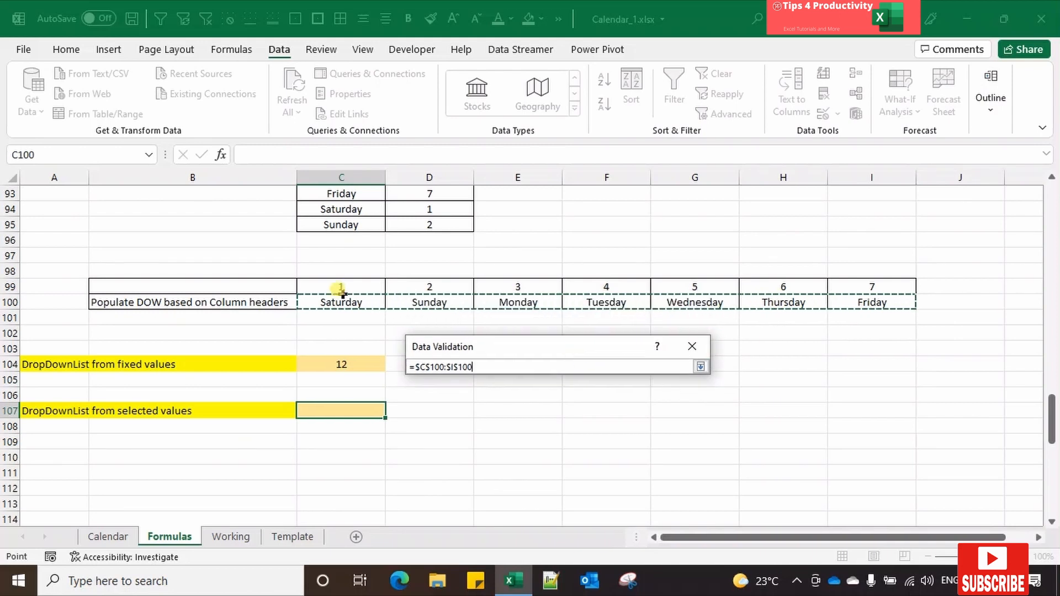
{"action": "left_click", "coordinate": [699, 367]}
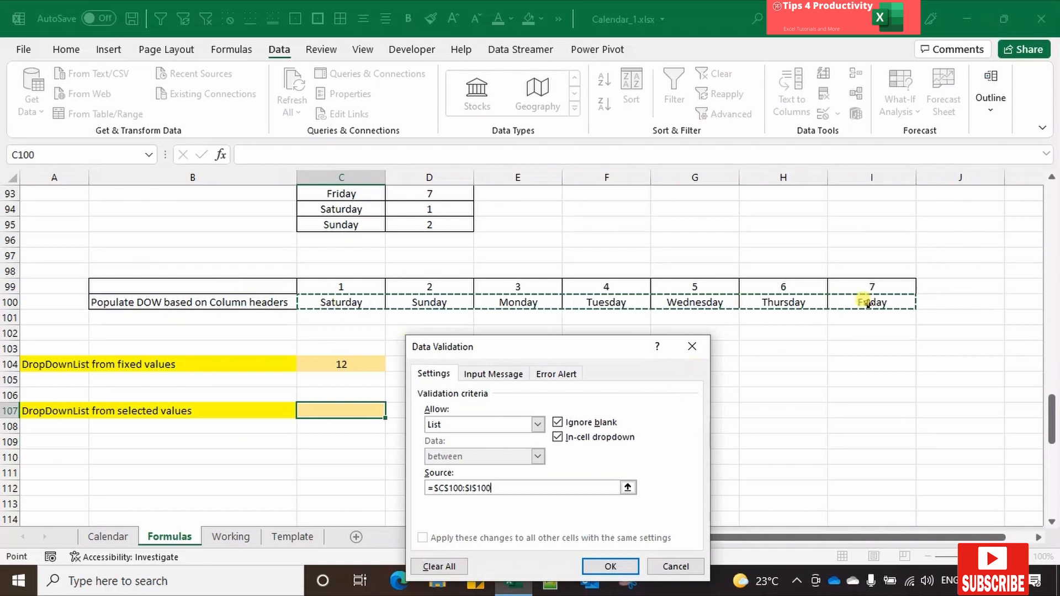
{"action": "left_click", "coordinate": [621, 569]}
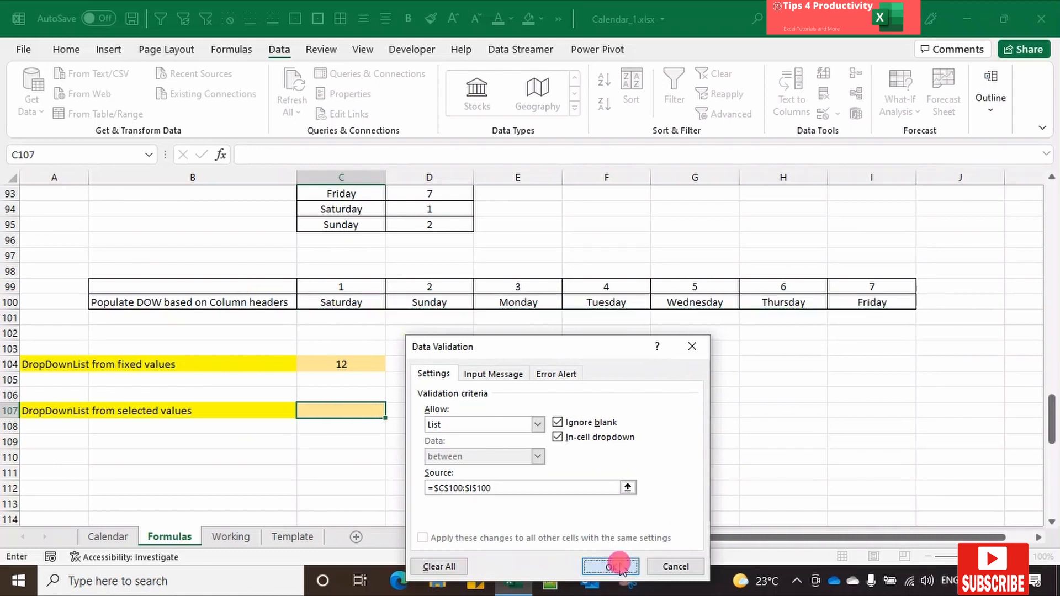
{"action": "left_click", "coordinate": [392, 409]}
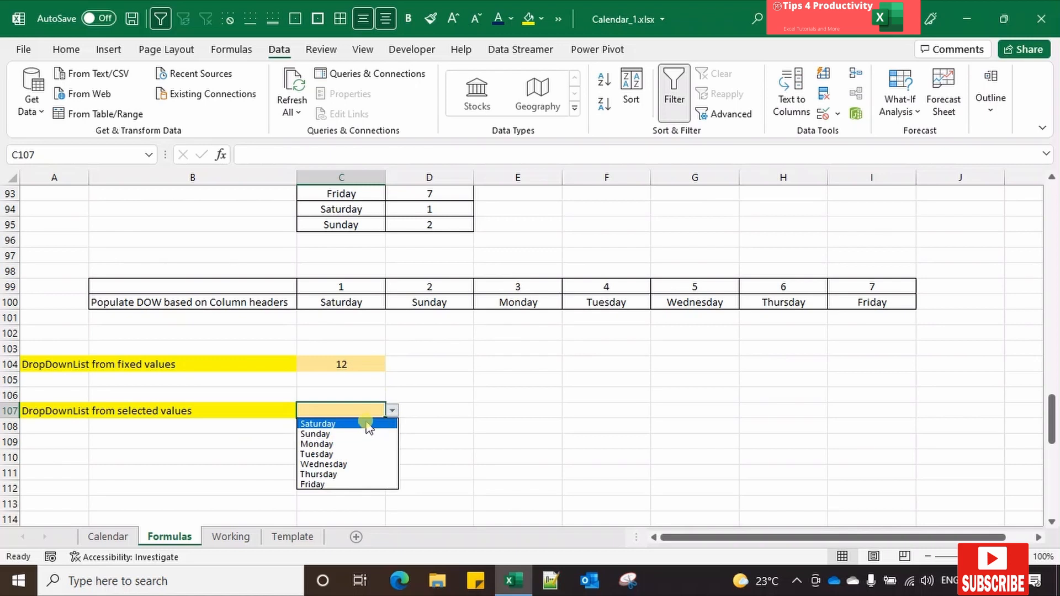
{"action": "key", "text": "Escape"}
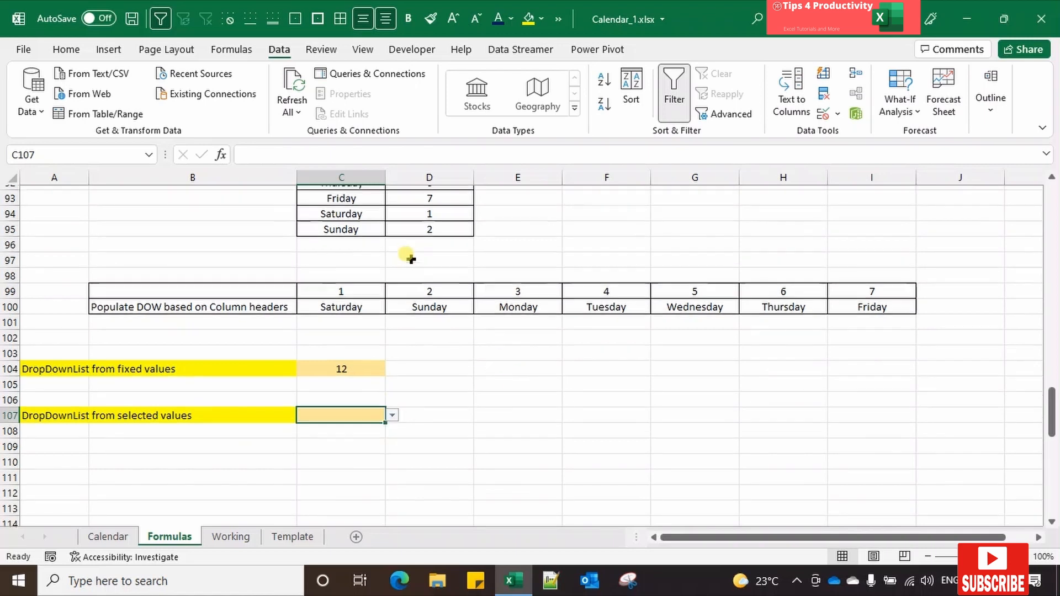
Step: Enter 1, 2 and 3 as the column headers for Monday, Tuesday and Wednesday in D89:D91 of the DOW table
{"action": "scroll", "coordinate": [407, 257], "scroll_direction": "up", "scroll_amount": 3}
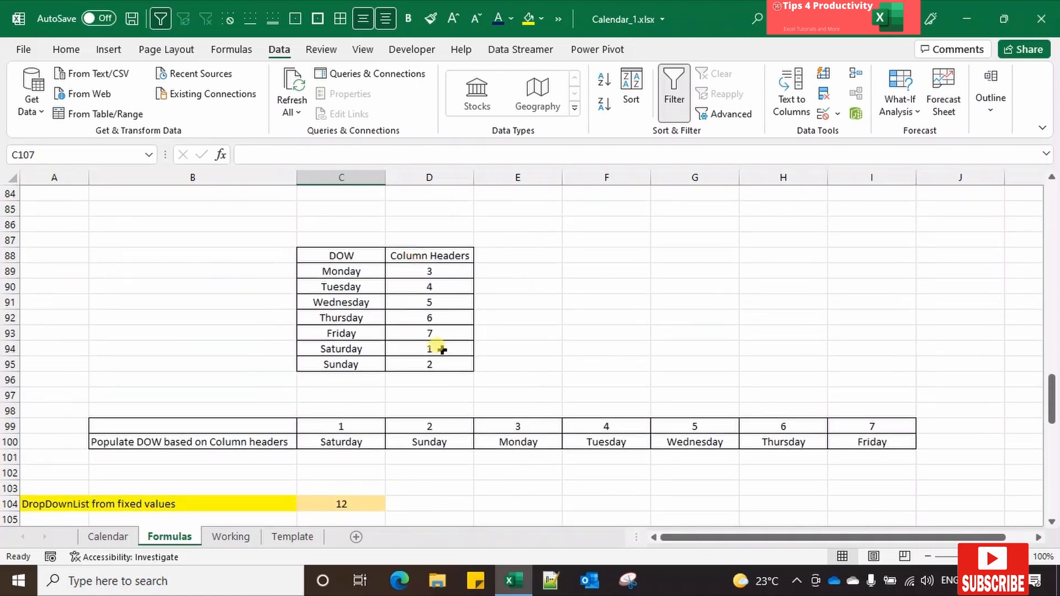
{"action": "left_click", "coordinate": [442, 272]}
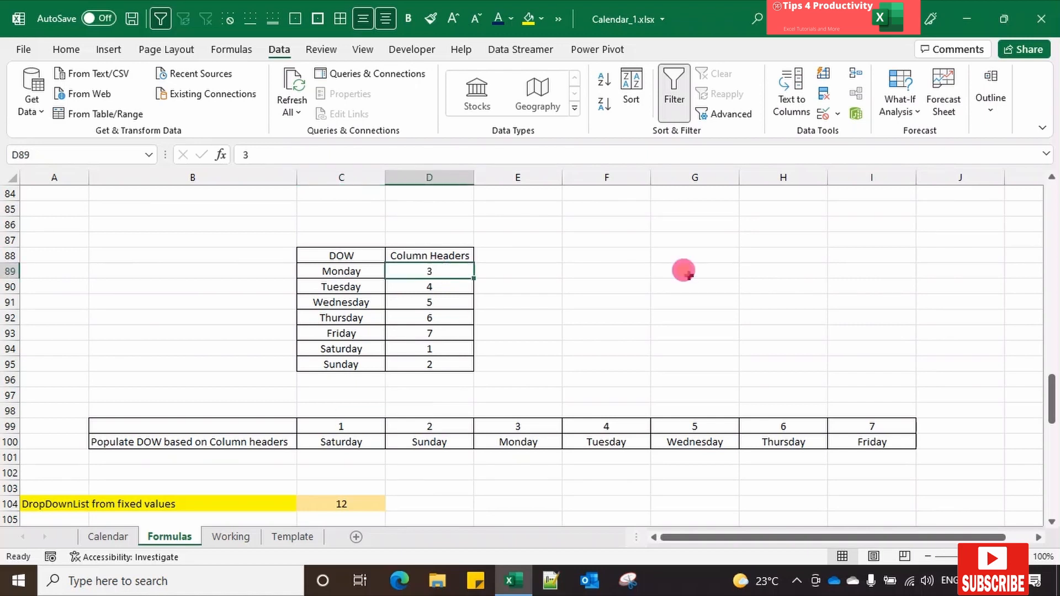
{"action": "type", "text": "1"}
{"action": "key", "text": "Return"}
{"action": "type", "text": "2"}
{"action": "key", "text": "Return"}
{"action": "type", "text": "3"}
{"action": "key", "text": "Return"}
{"action": "key", "text": "Up"}
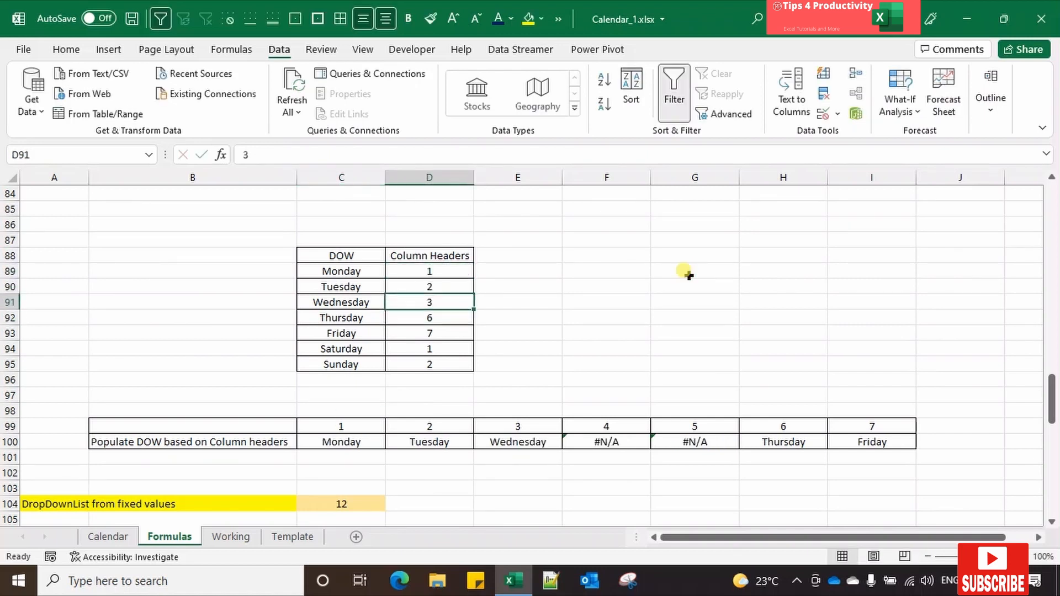
Step: Fill the number series from D89:D91 down through the Sunday row in D95
{"action": "key", "text": "Up"}
{"action": "key", "text": "Up"}
{"action": "key", "text": "shift+Down"}
{"action": "key", "text": "shift+Down"}
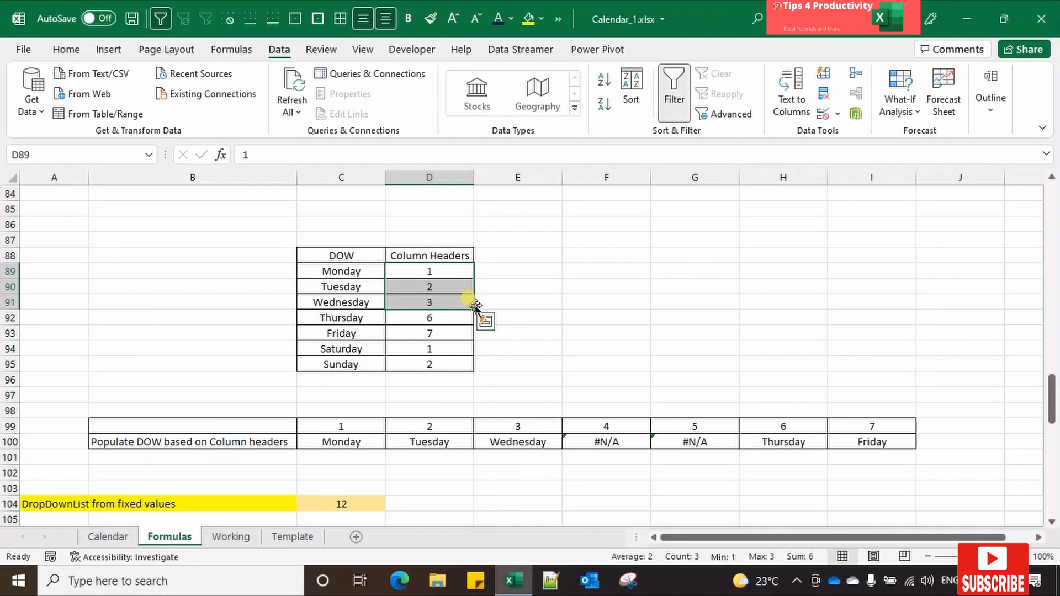
{"action": "double_click", "coordinate": [474, 309]}
Step: Compare Monday in the DOW table with the lookup in C100, and review the weekday order in C107's drop-down list
{"action": "left_click", "coordinate": [343, 271]}
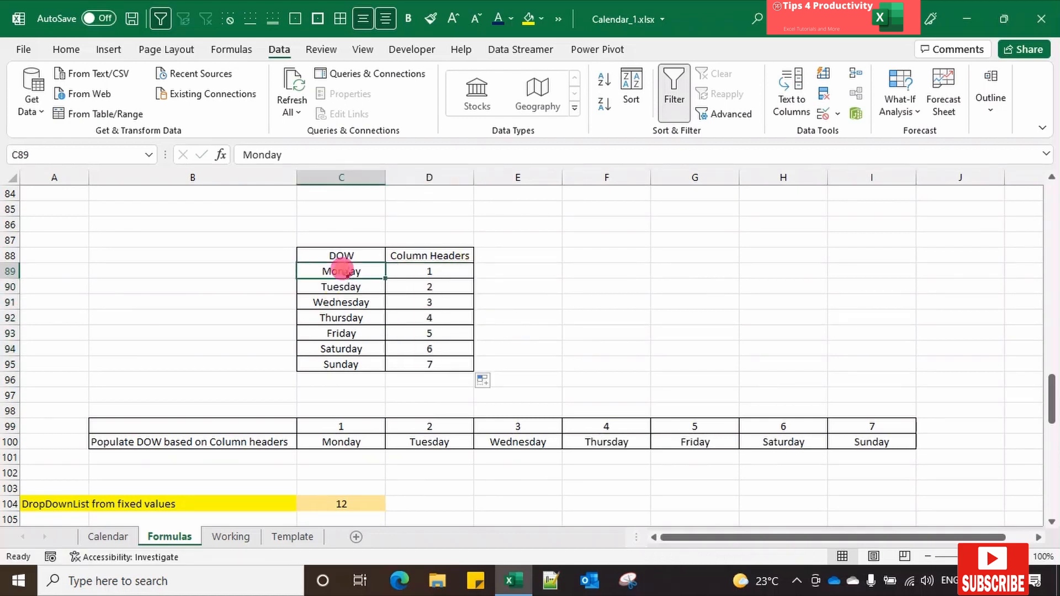
{"action": "left_click", "coordinate": [350, 440]}
{"action": "scroll", "coordinate": [592, 354], "scroll_direction": "down", "scroll_amount": 3}
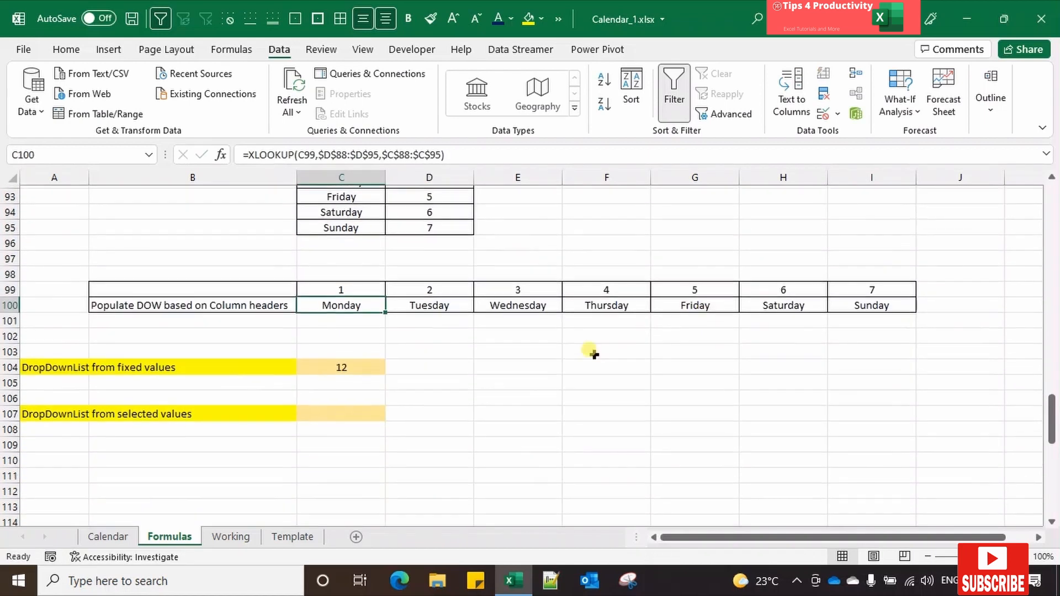
{"action": "left_click", "coordinate": [368, 411]}
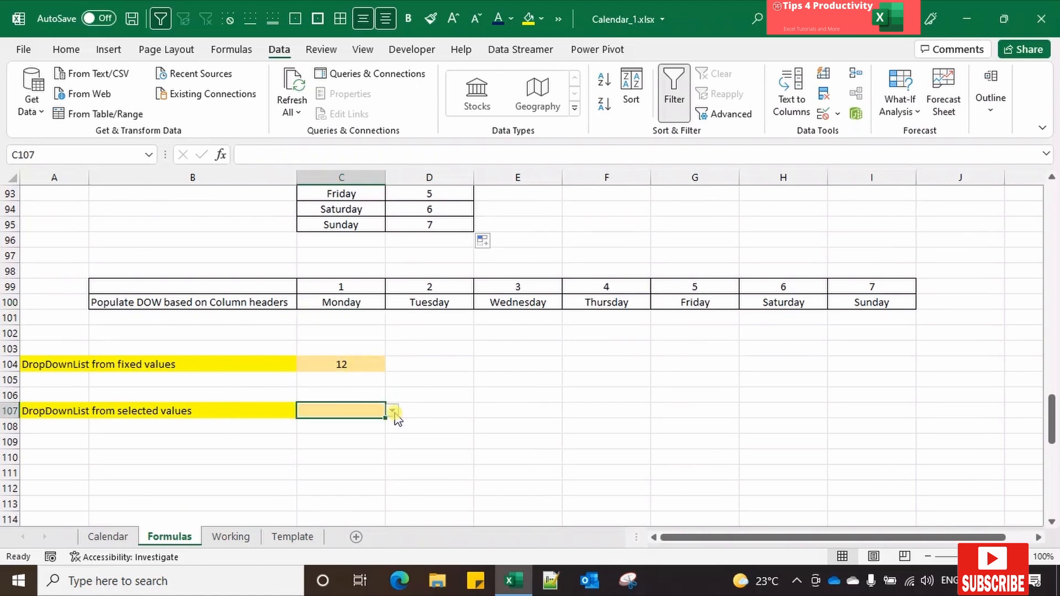
{"action": "left_click", "coordinate": [394, 412]}
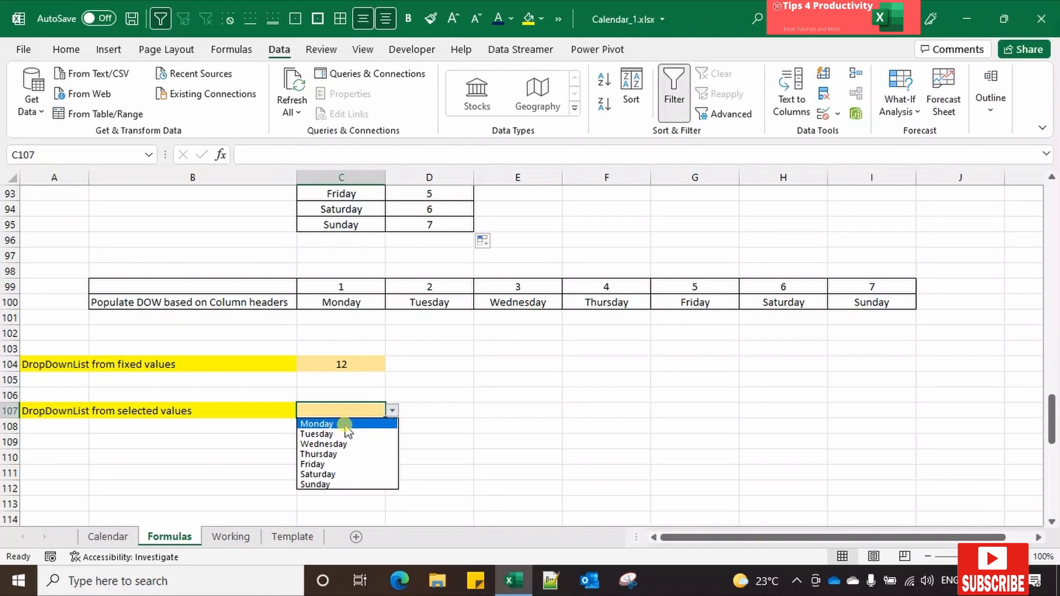
{"action": "left_click", "coordinate": [533, 381]}
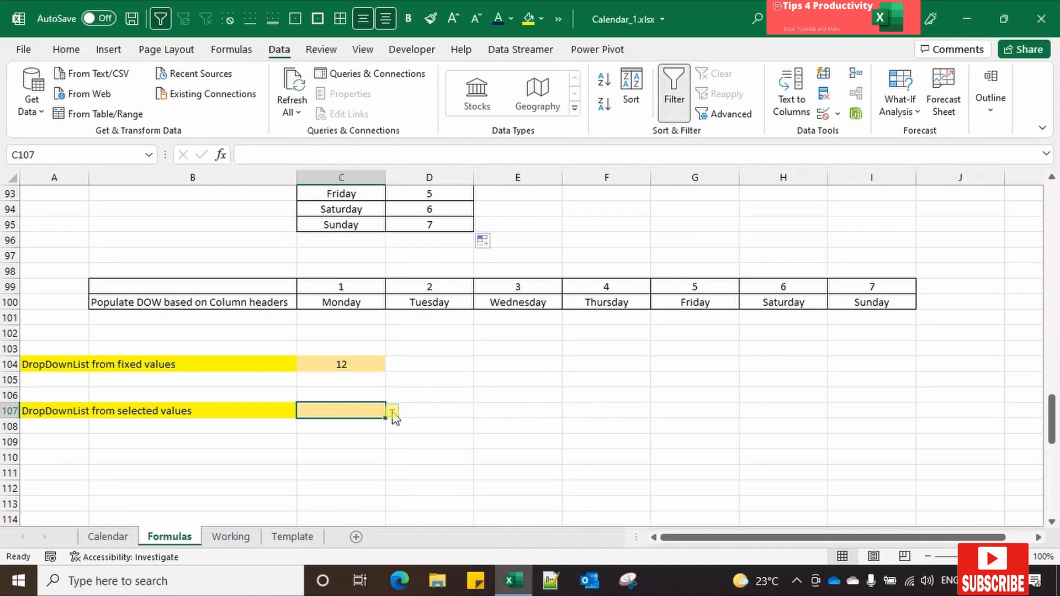